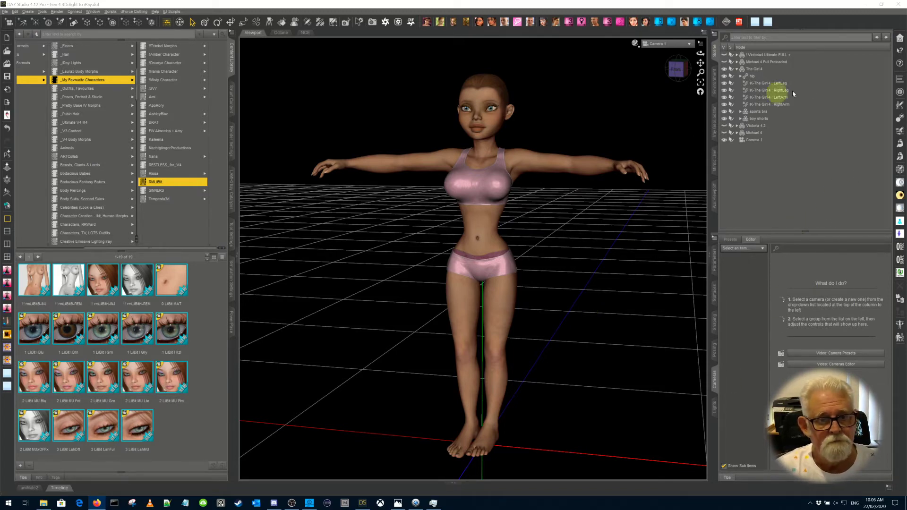
Select The Girl 4 and examine the surface settings of its 2_SkinTorso material.
left_click(756, 69)
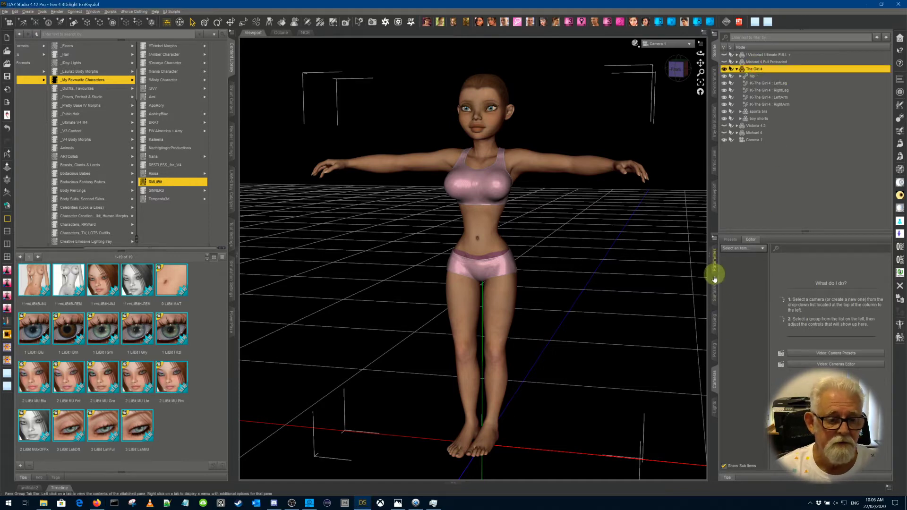
left_click(713, 290)
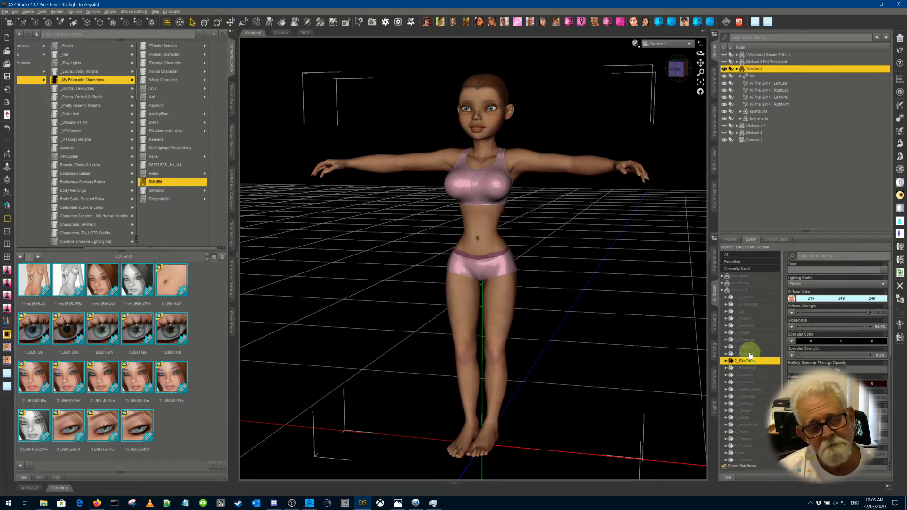
scroll(840, 305, "down", 1)
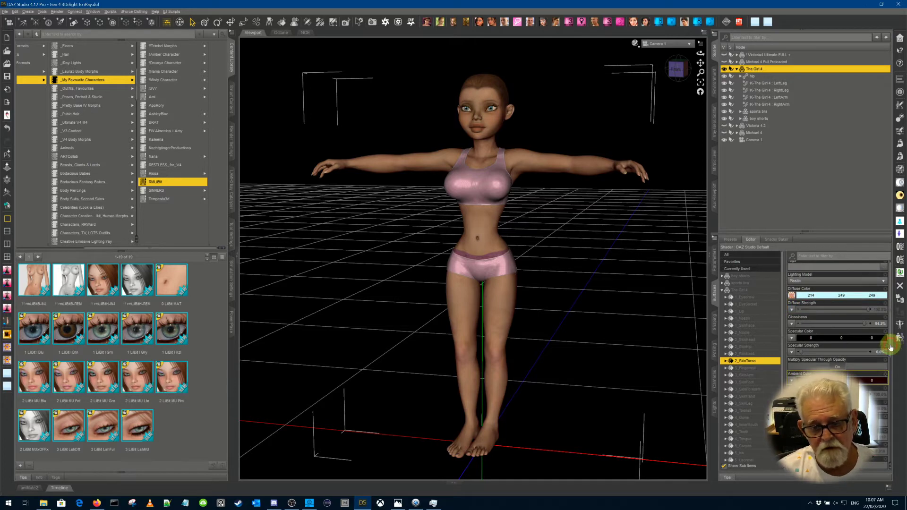
left_click_drag(890, 348, 891, 295)
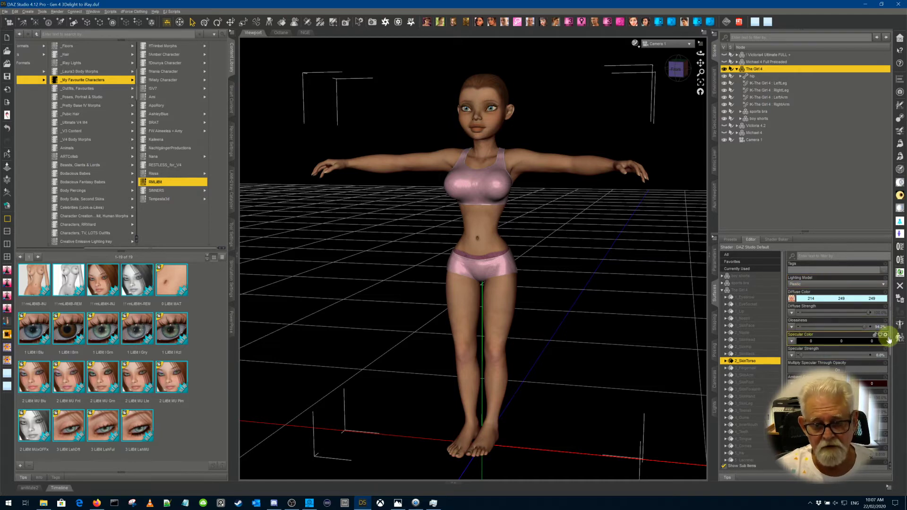
scroll(890, 346, "down", 2)
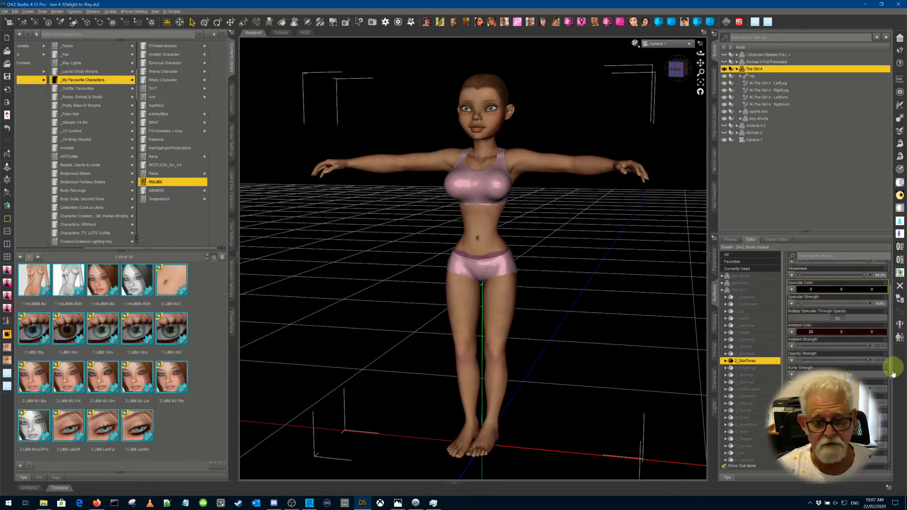
scroll(891, 392, "down", 2)
scroll(892, 392, "up", 4)
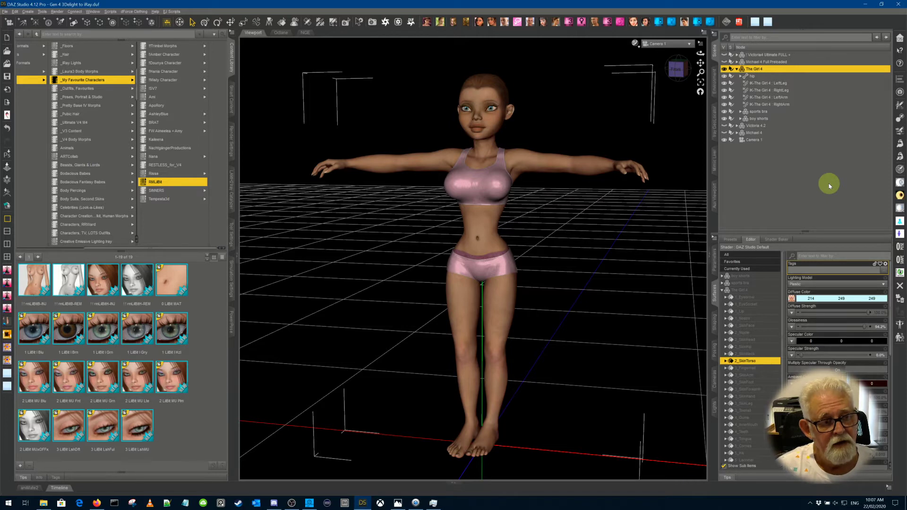
Preview the figure in NVIDIA Iray draw style, and return the viewport to Texture Shaded.
left_click(636, 43)
left_click(637, 128)
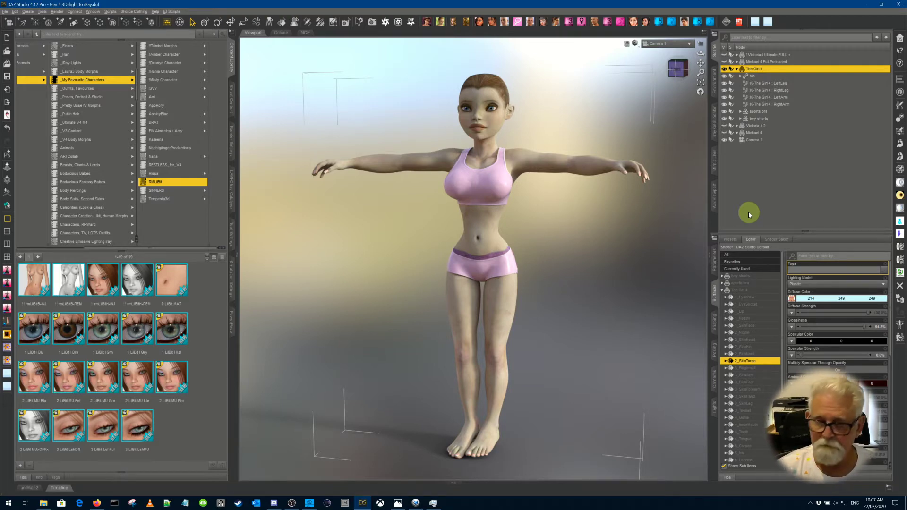
left_click(635, 44)
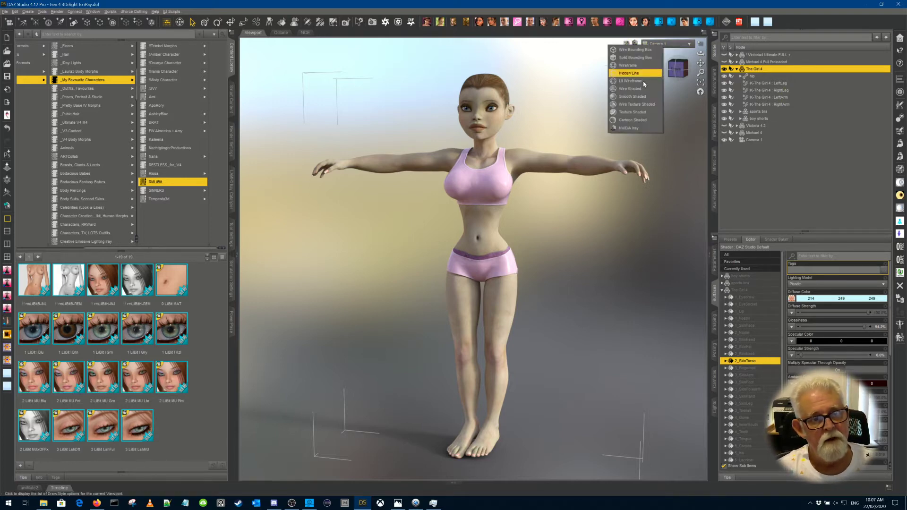
left_click(642, 113)
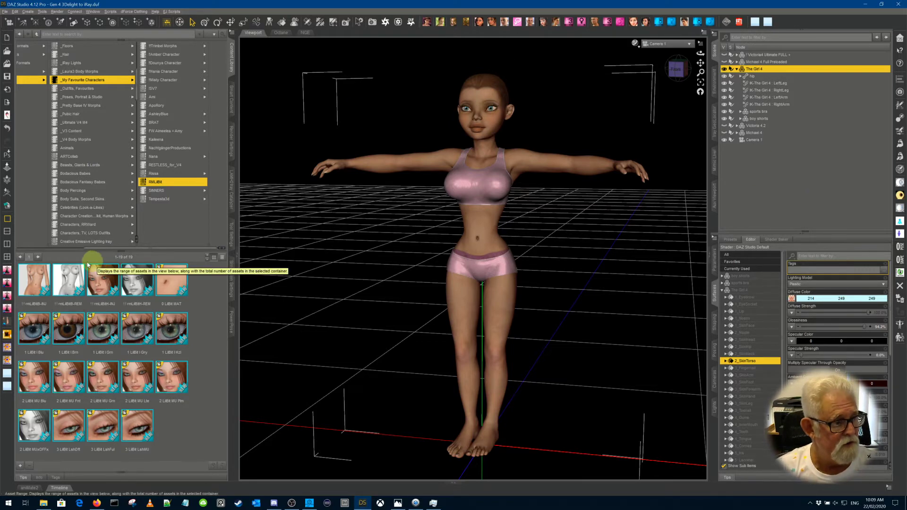
Inject the LilBit body and head morphs into The Girl 4 and apply the LilBit MAT skin material.
double_click(41, 280)
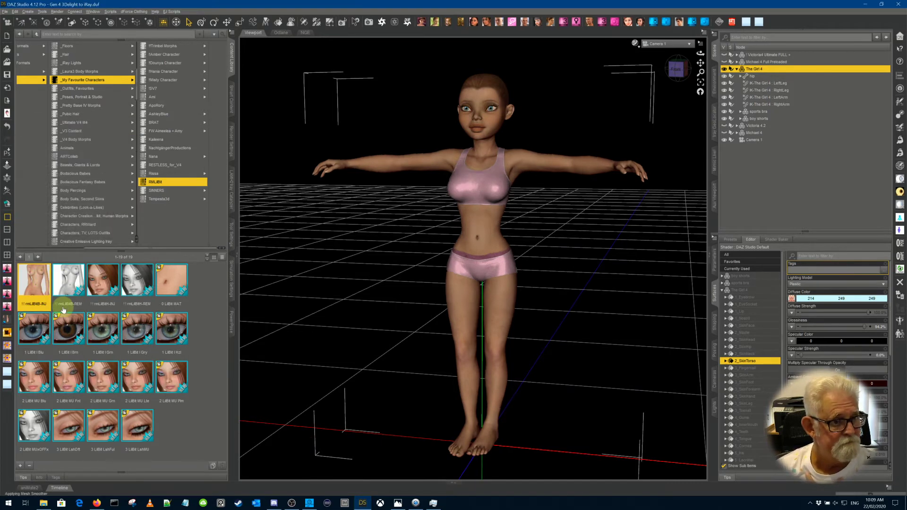
left_click(98, 290)
double_click(98, 290)
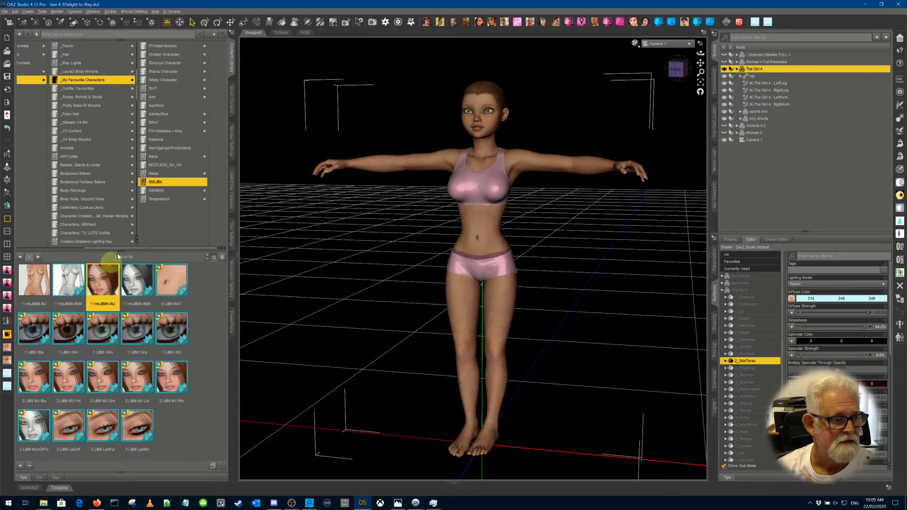
double_click(169, 276)
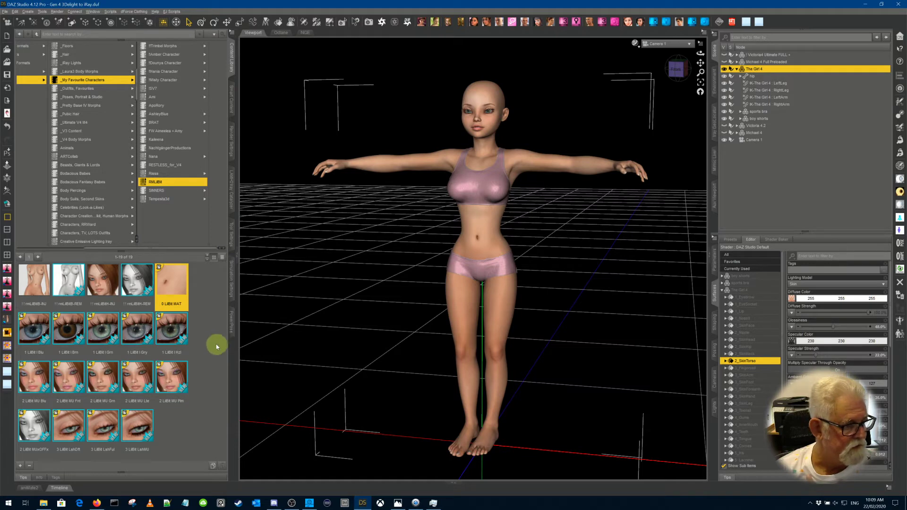
Apply the LilBit blue eye preset, the MU Lis makeup preset and the LshMU lash makeup preset to the figure.
left_click(34, 331)
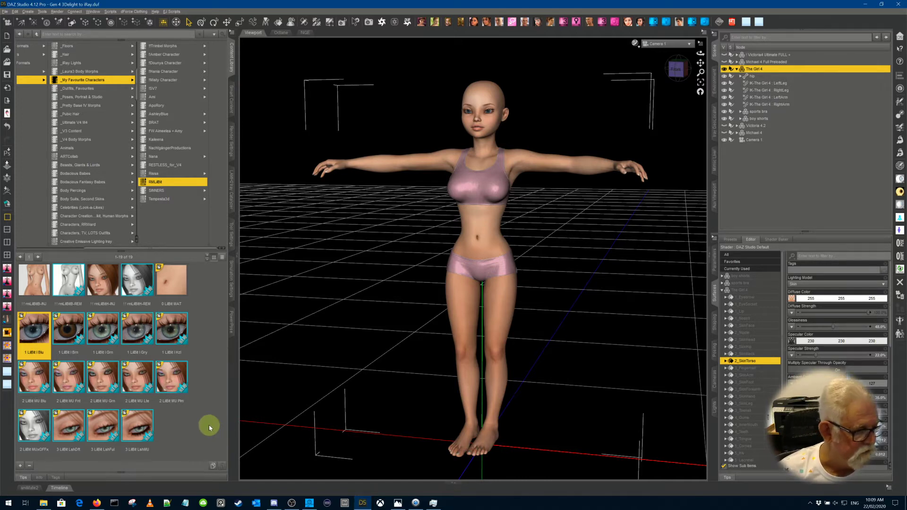
left_click(139, 383)
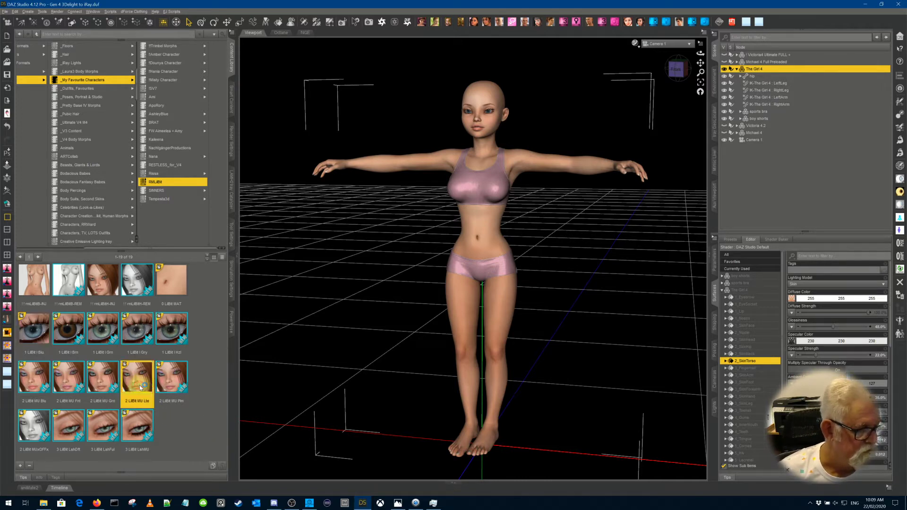
left_click(141, 429)
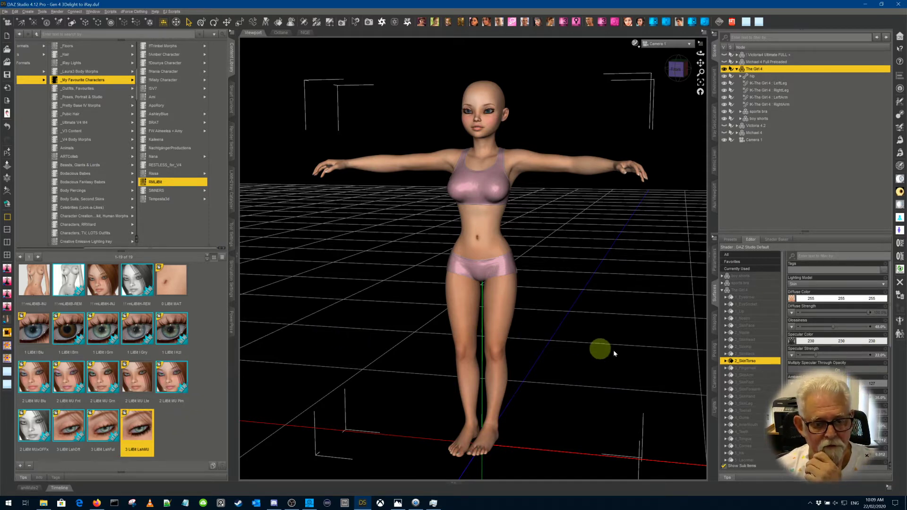
mouse_move(792, 298)
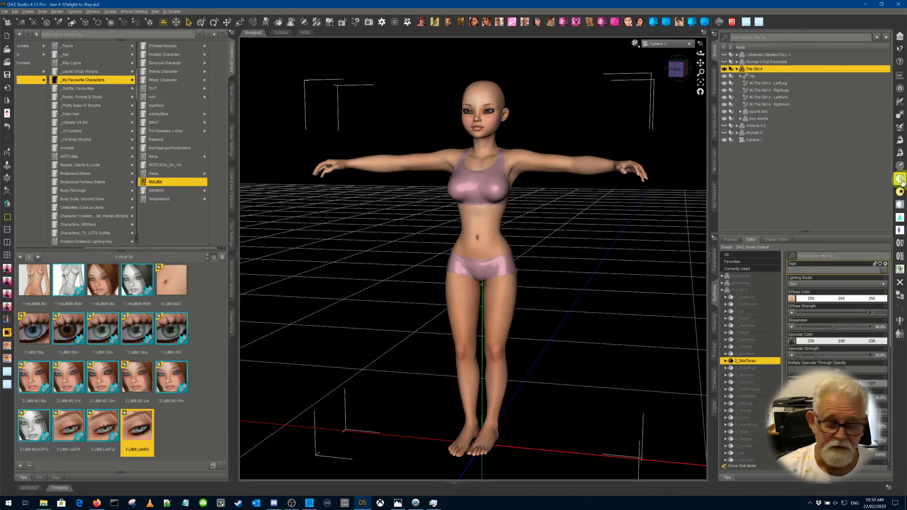
Look up the V3Digitimes Iray converter for Generation 4 in the Iray V4 Materials Convertor category.
left_click(20, 248)
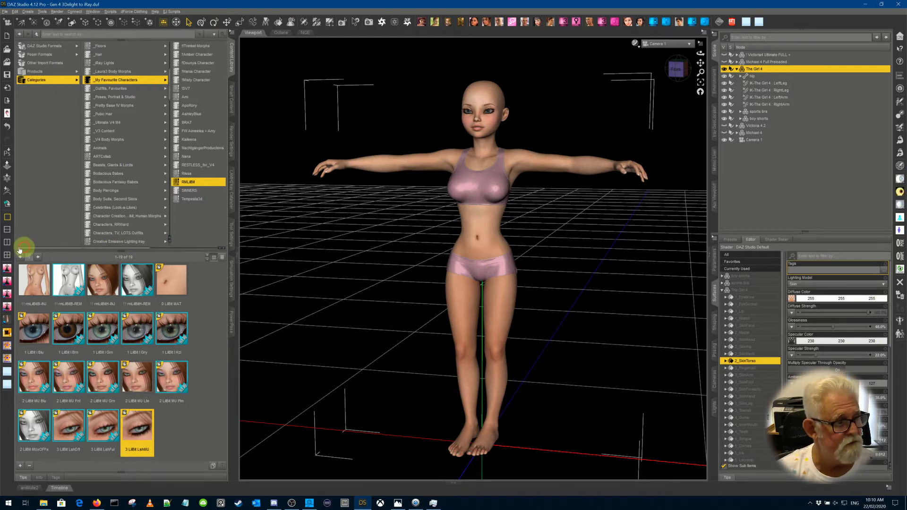
scroll(116, 171, "up", 7)
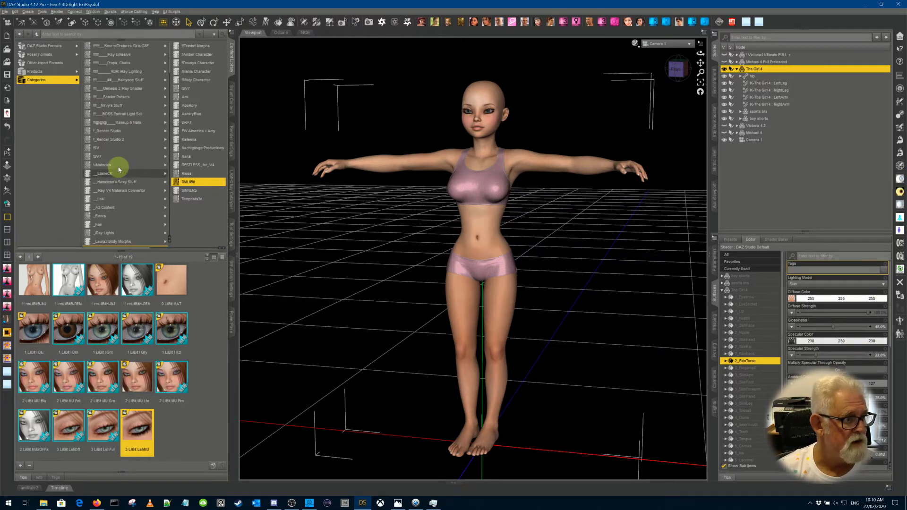
left_click(127, 190)
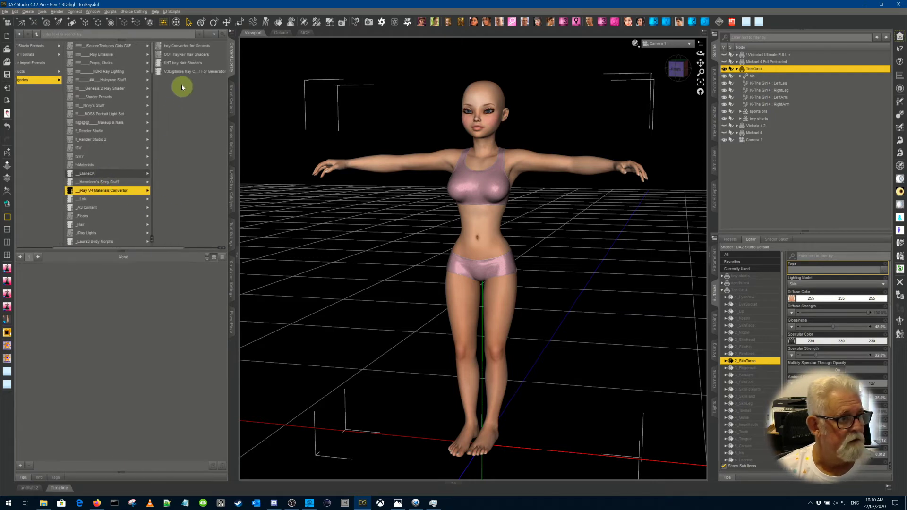
left_click(180, 72)
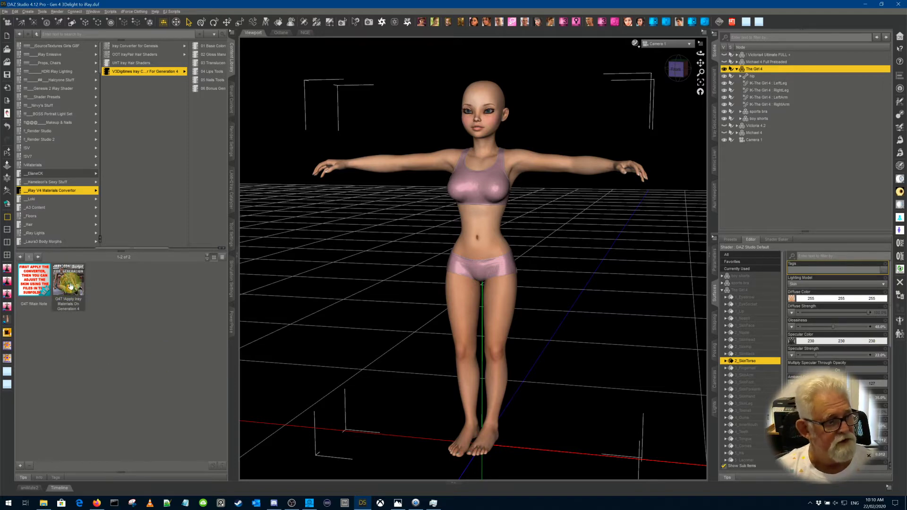
mouse_move(70, 286)
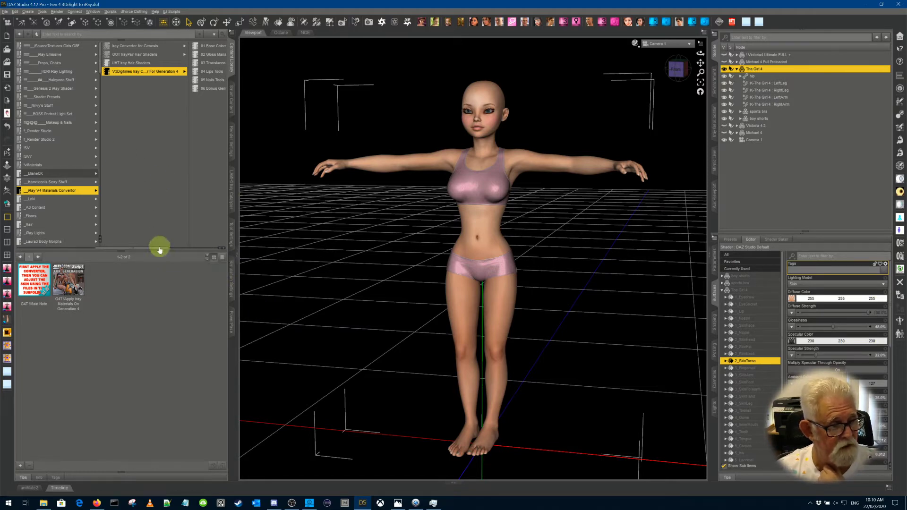
Open the Shader Presets folder of My DAZ 3D Library under DAZ Studio Formats.
left_click_drag(158, 246, 35, 247)
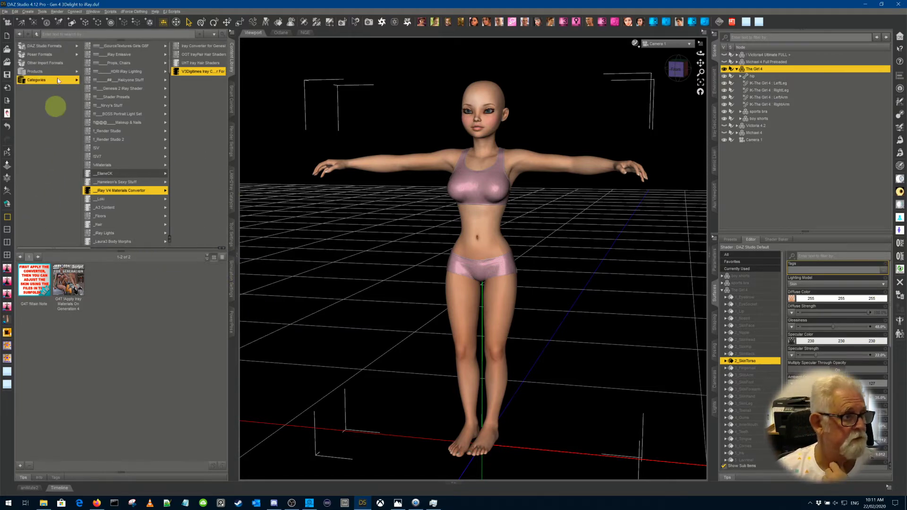
left_click(61, 46)
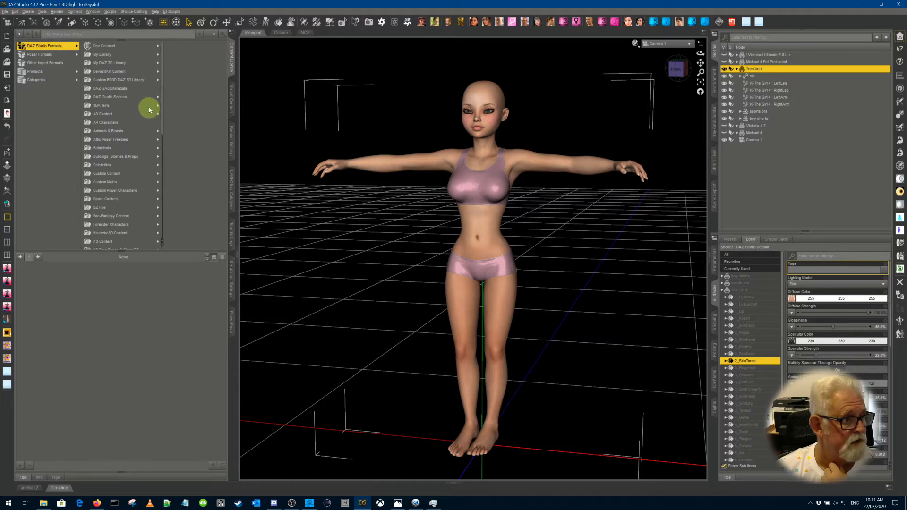
left_click(107, 63)
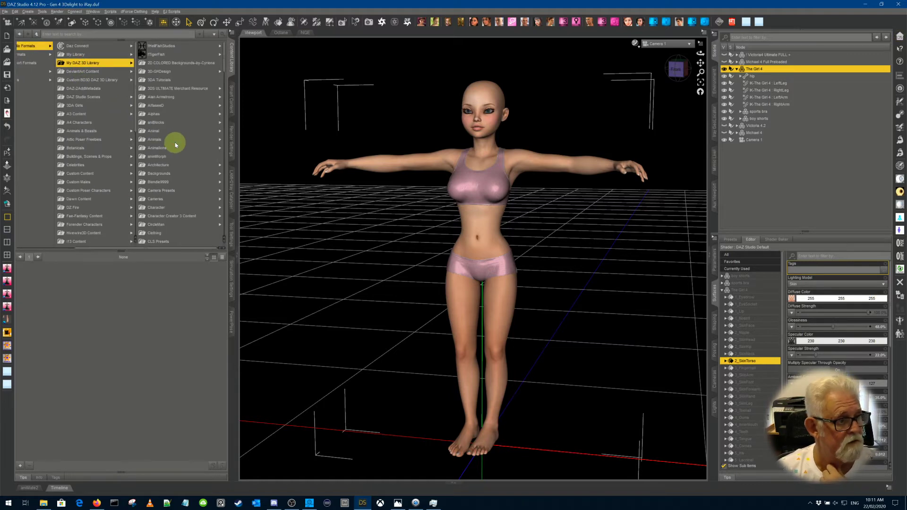
scroll(175, 142, "down", 4)
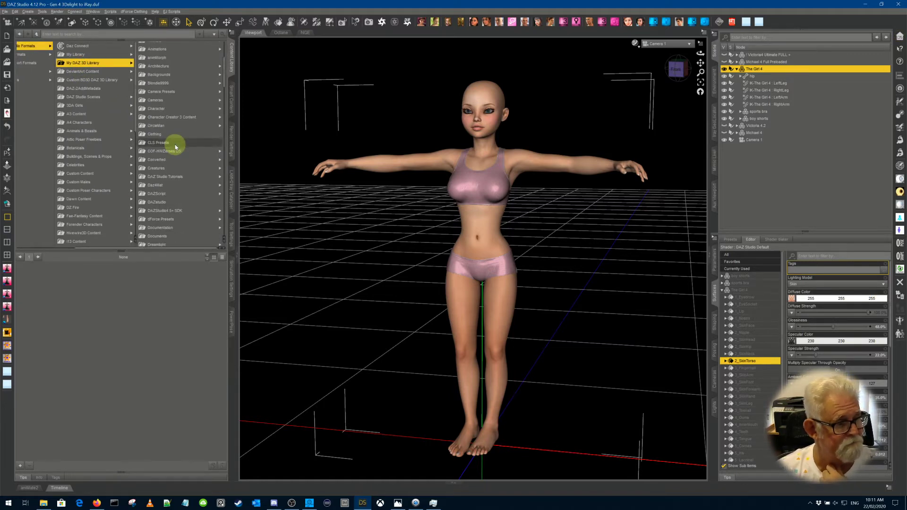
scroll(175, 147, "down", 6)
scroll(176, 147, "down", 7)
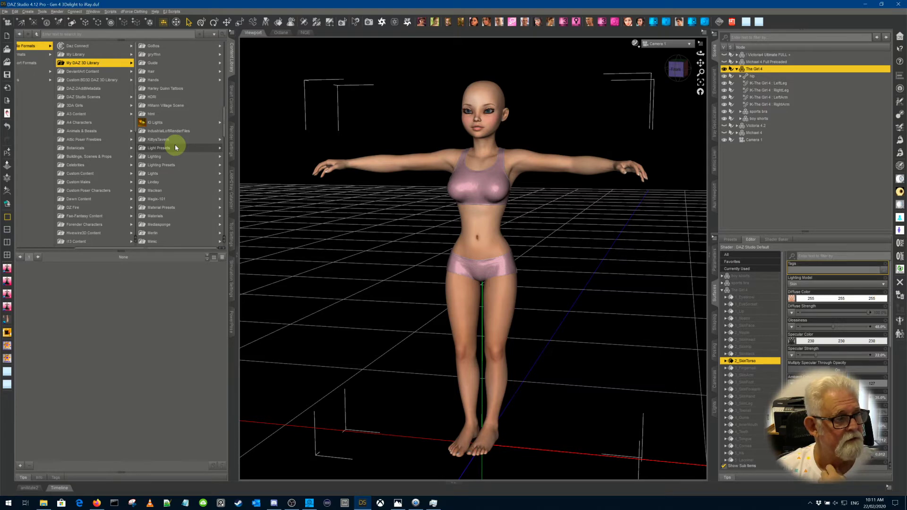
left_click(175, 147)
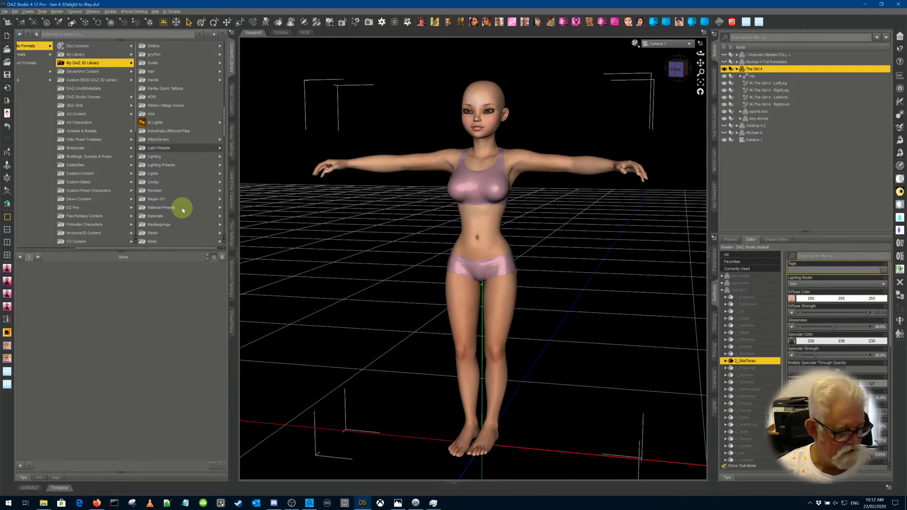
scroll(183, 210, "down", 10)
scroll(183, 210, "down", 8)
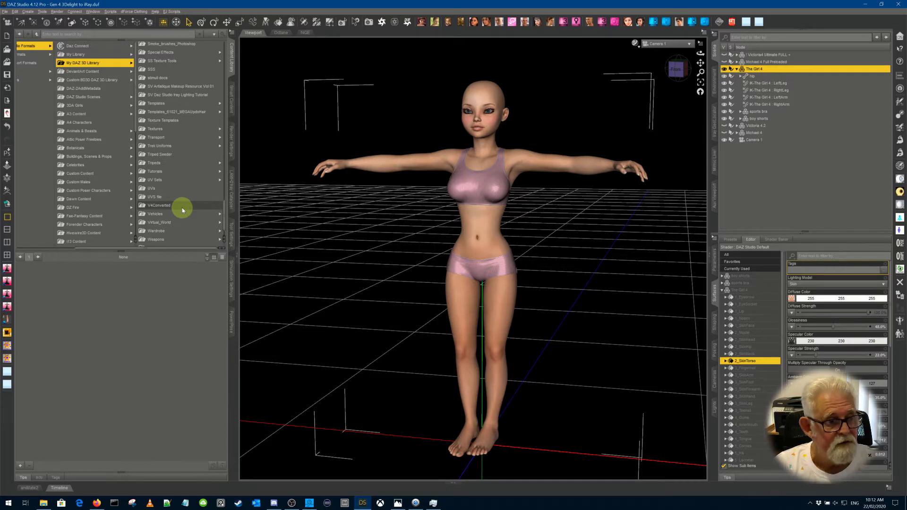
scroll(184, 213, "down", 1)
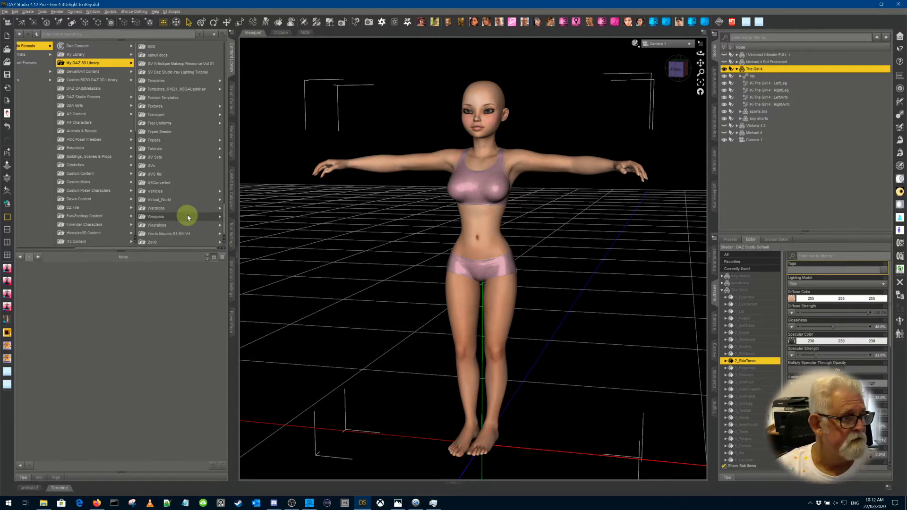
scroll(187, 217, "up", 7)
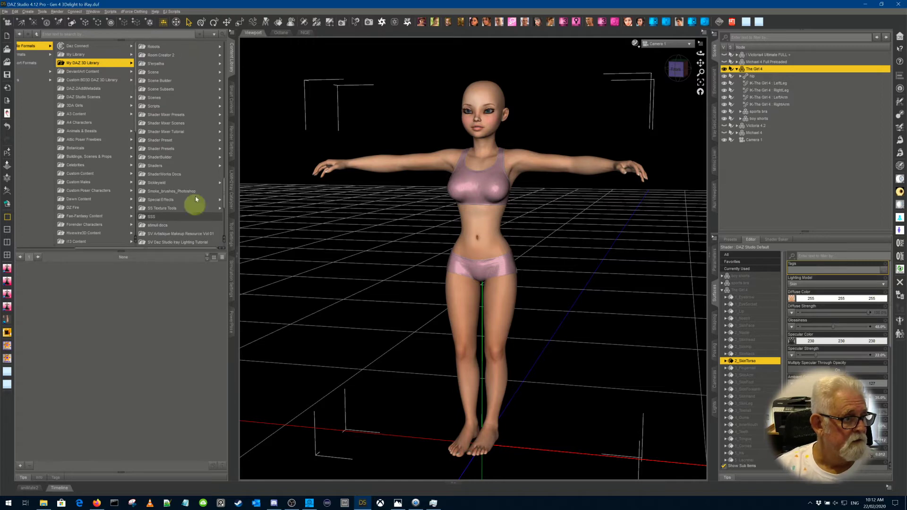
left_click(161, 149)
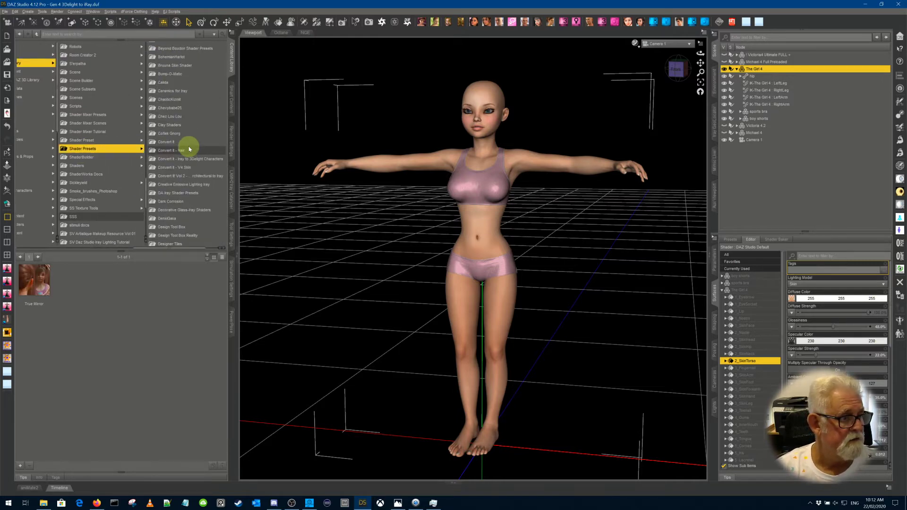
Open the DAZ Uber shader collection in the Iray subfolder of Shader Presets.
scroll(189, 149, "down", 8)
scroll(189, 149, "down", 9)
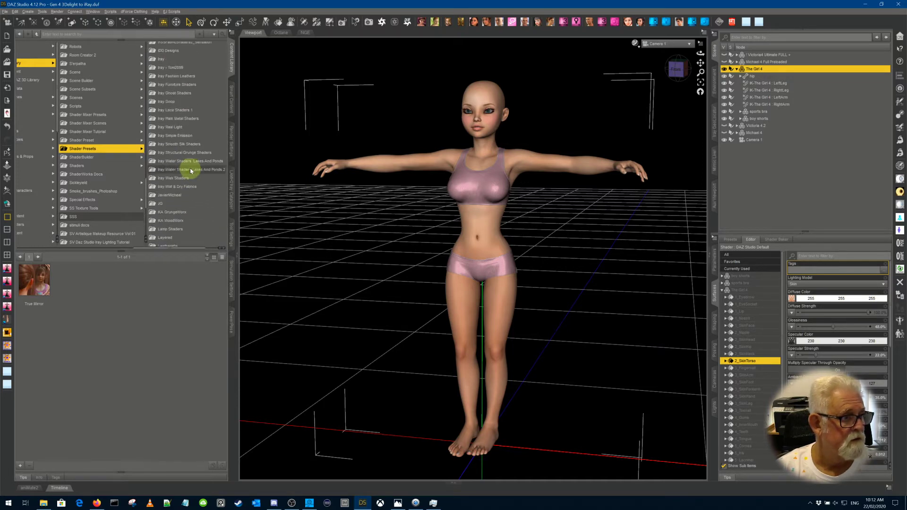
left_click(178, 80)
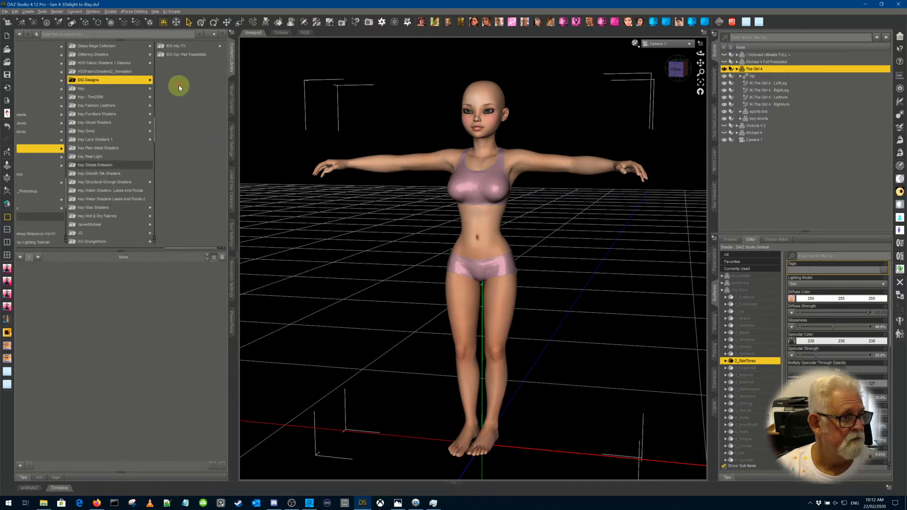
left_click(133, 88)
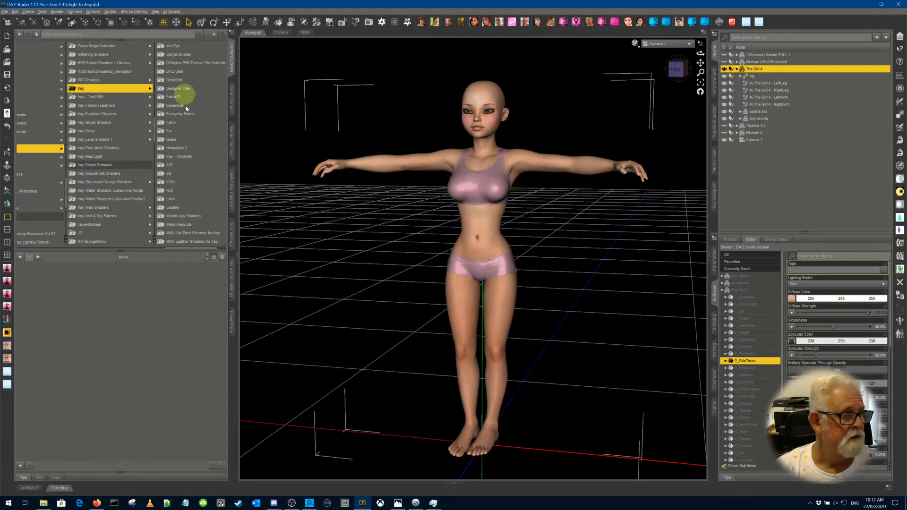
left_click(194, 72)
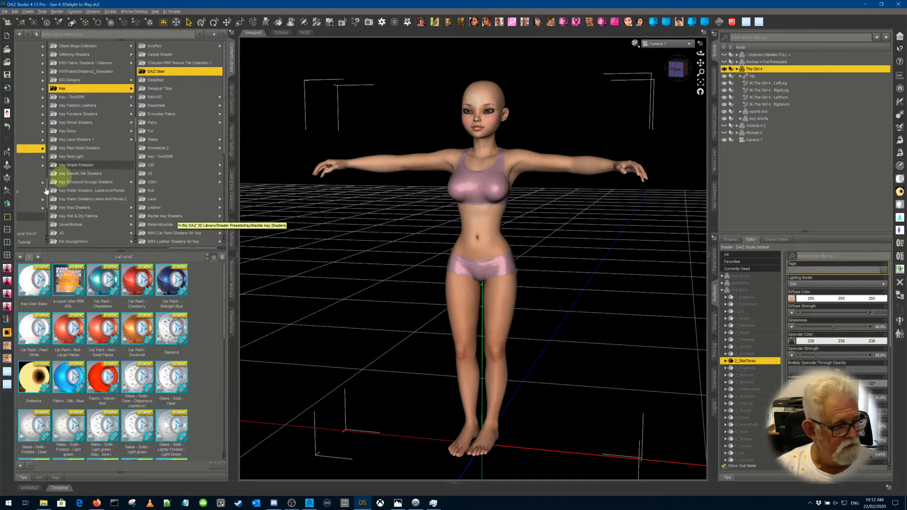
Undo the Iray Uber Base preset applied to the 2_SkinTorso surface.
mouse_move(37, 275)
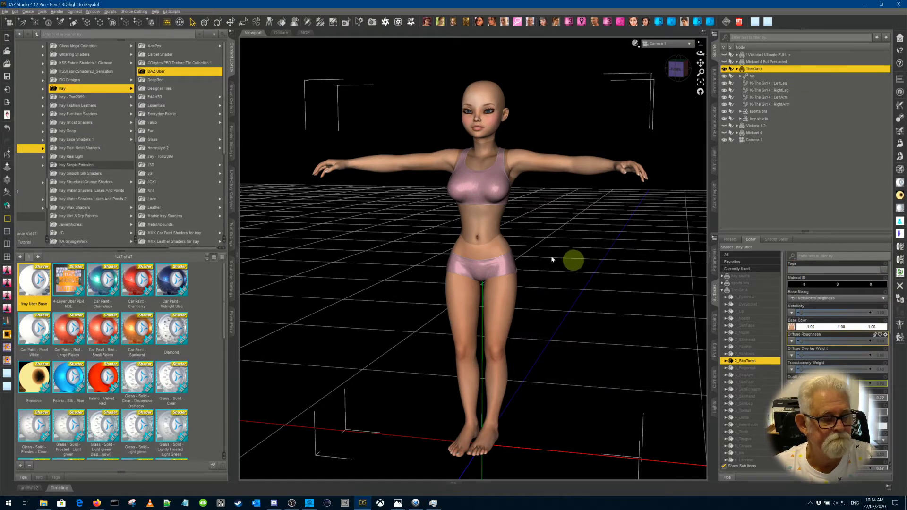
left_click(14, 11)
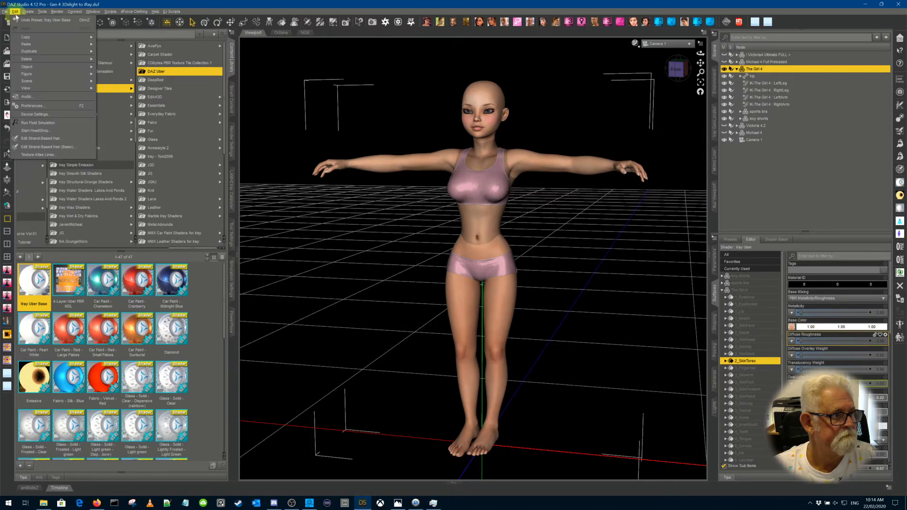
left_click(21, 19)
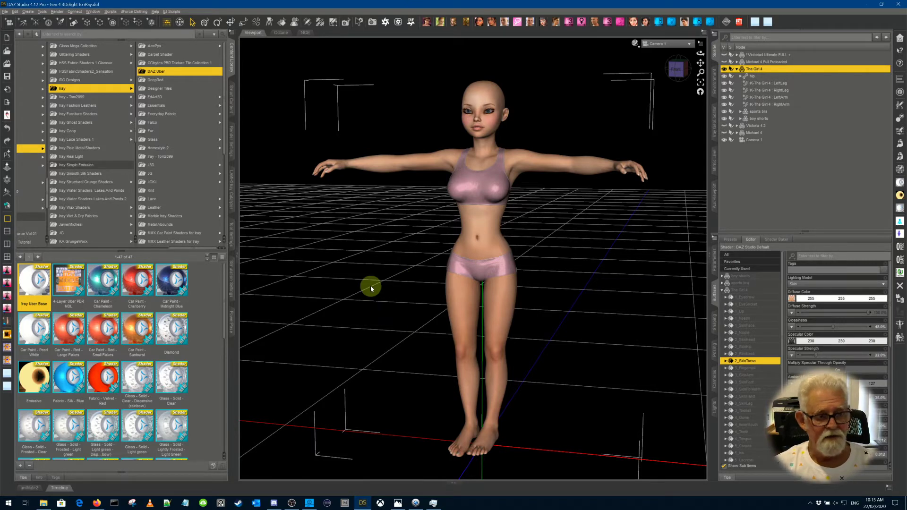
Apply the Iray Uber Base shader to the 2_SkinTorso surface with Images set to Ignore.
double_click(34, 284)
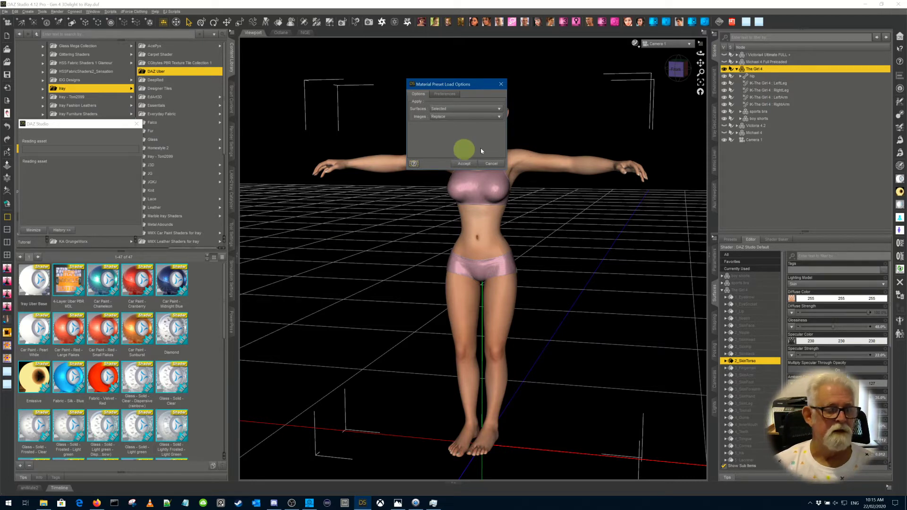
left_click(486, 119)
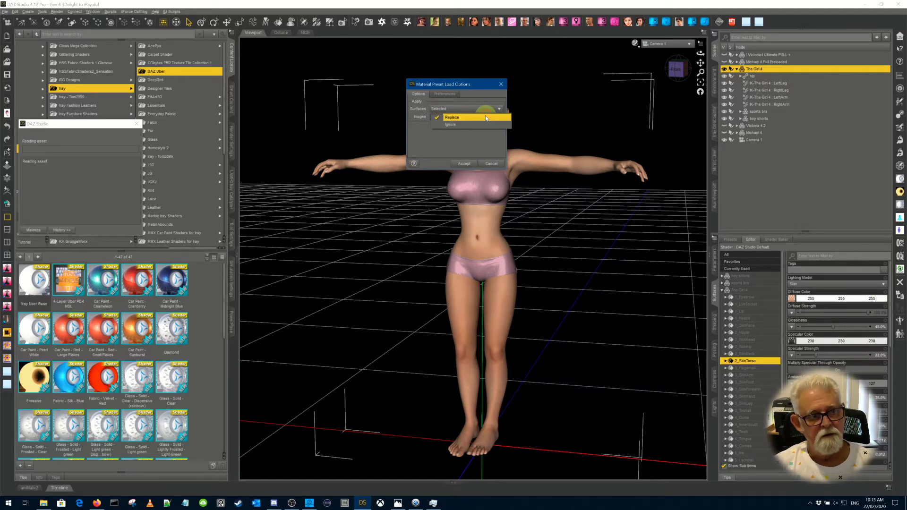
left_click(462, 125)
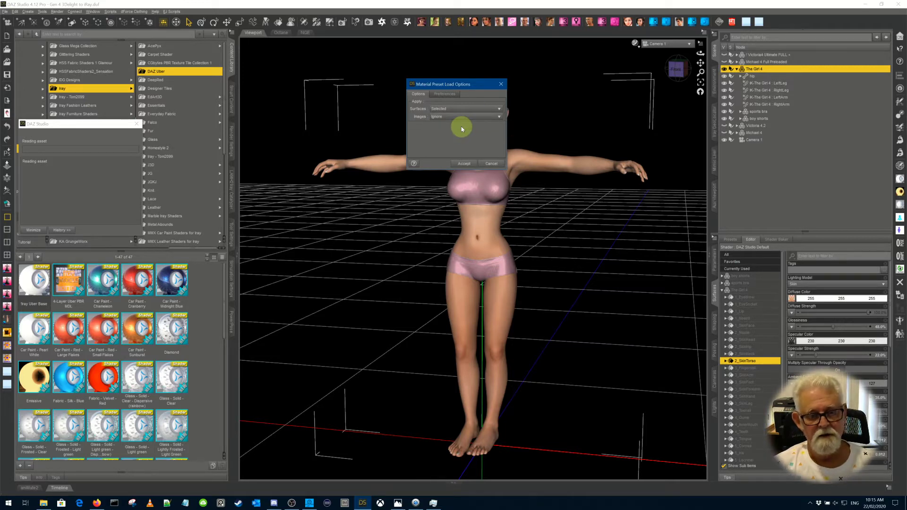
left_click(464, 165)
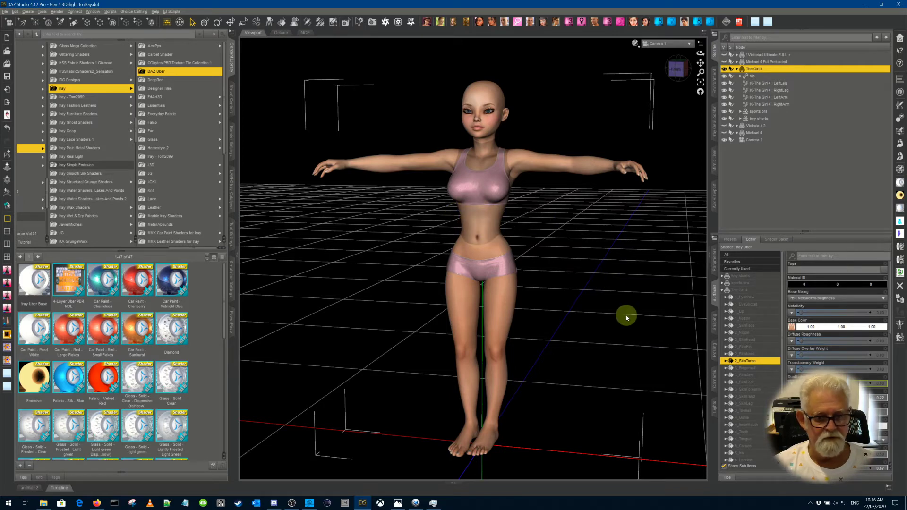
Select all surfaces of The Girl 4 and apply the Iray Uber Base shader with Images set to Ignore.
left_click(762, 290)
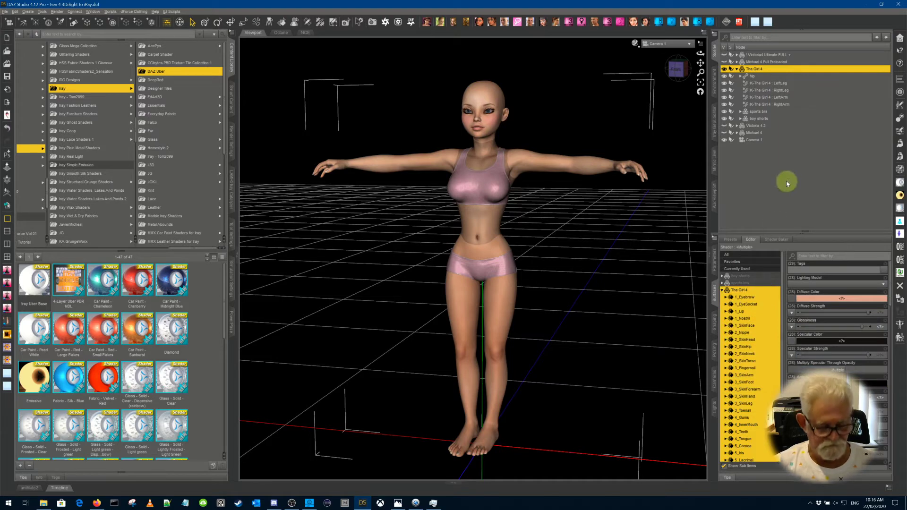
double_click(38, 280)
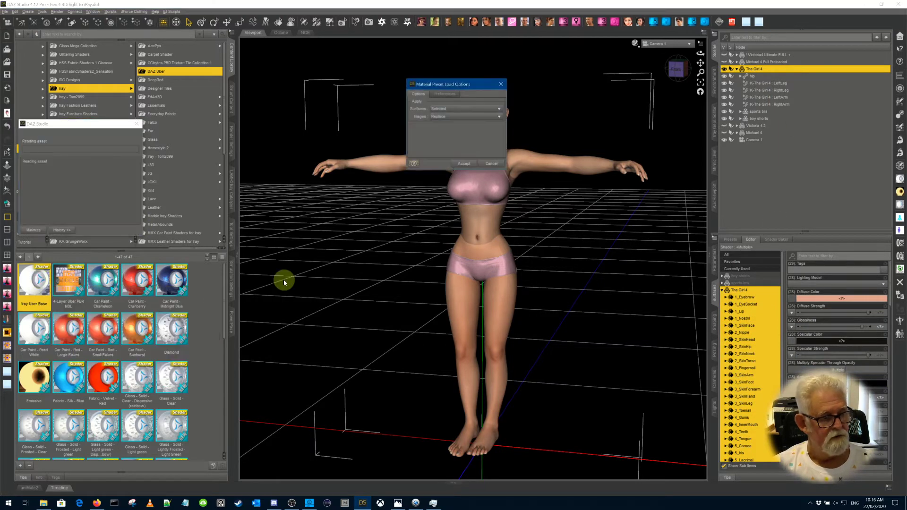
left_click(460, 117)
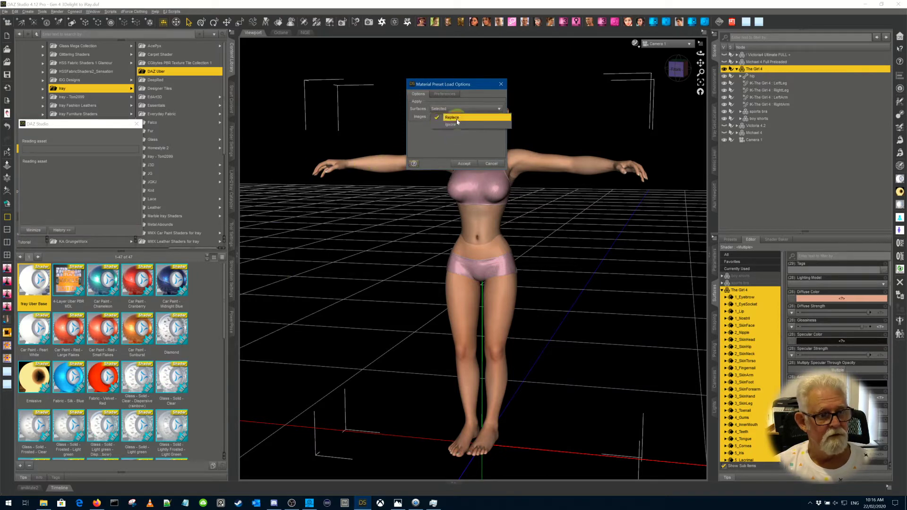
left_click(461, 124)
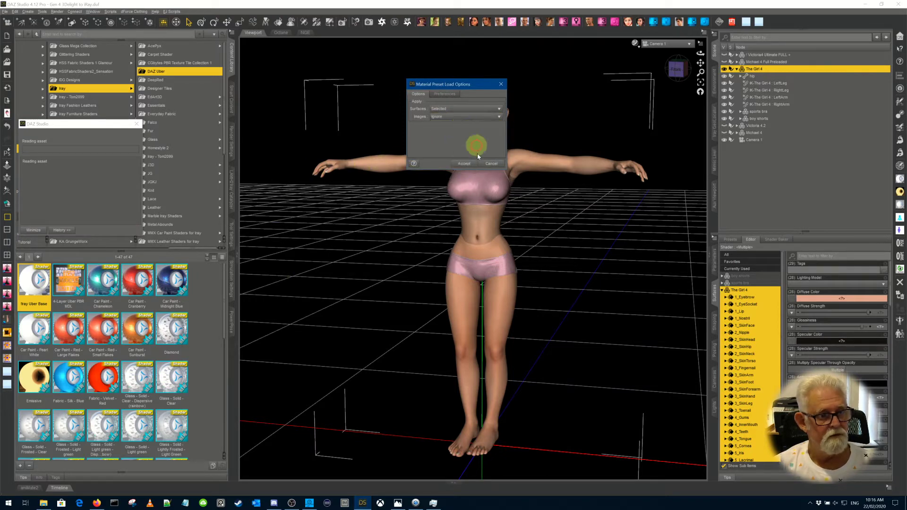
left_click(465, 164)
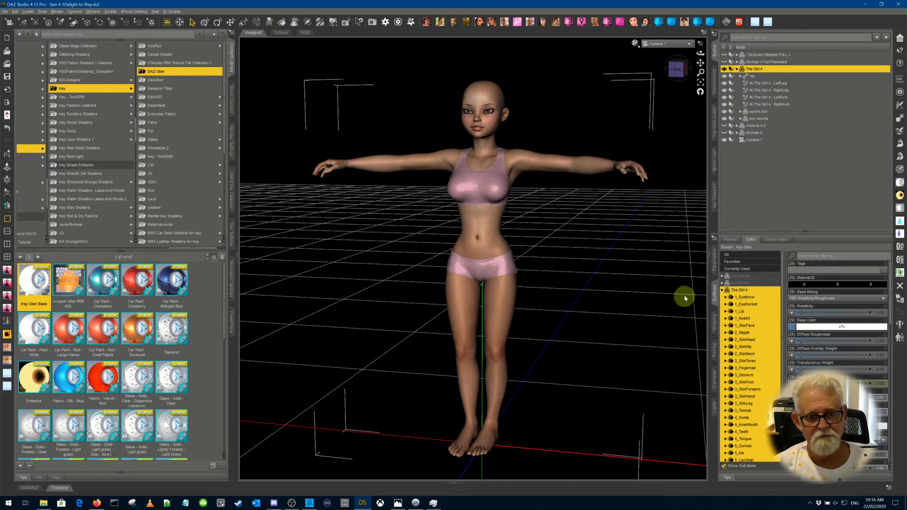
Review the Iray Uber parameters of the 2_SkinNeck surface.
left_click(755, 354)
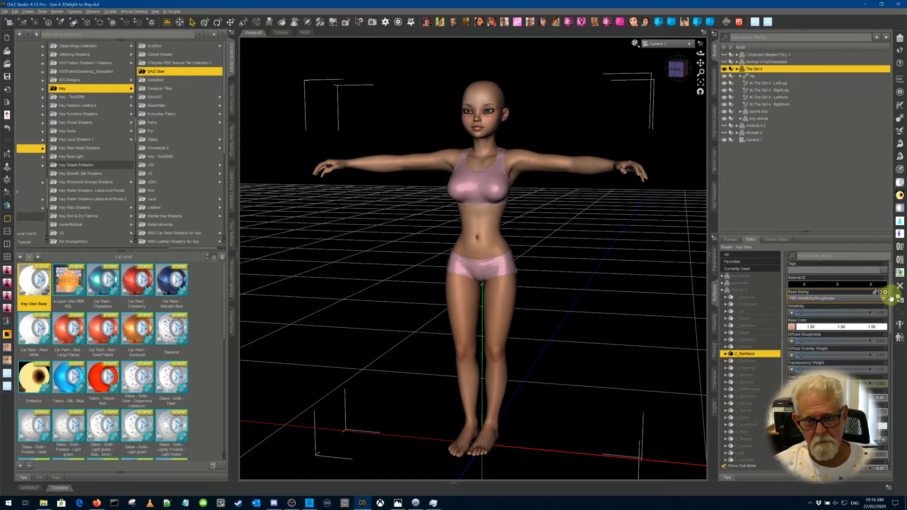
left_click_drag(890, 297, 891, 380)
mouse_move(793, 347)
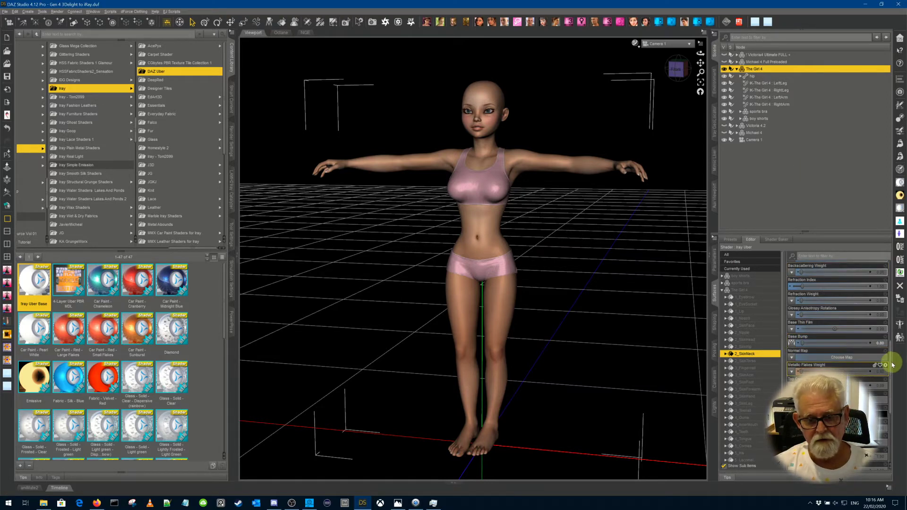
left_click_drag(893, 356, 891, 267)
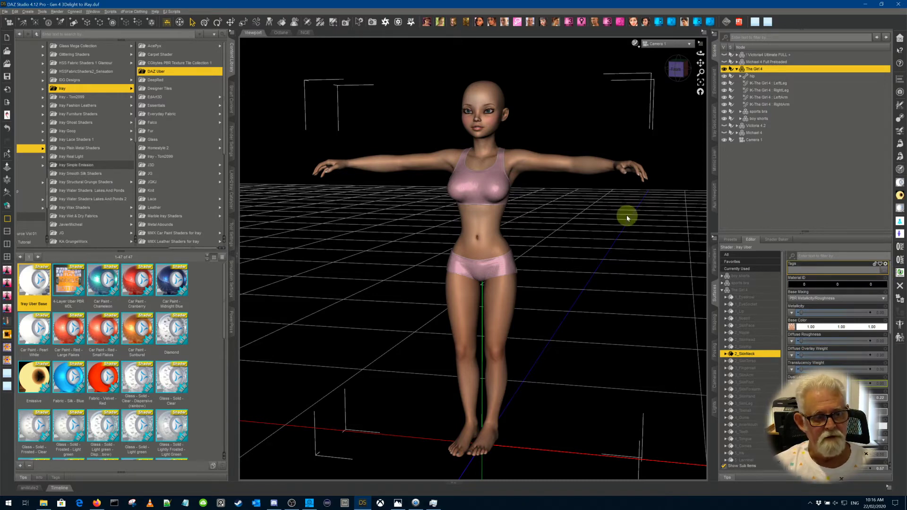
Switch the viewport's draw style to the Iray preview.
left_click(671, 43)
left_click(679, 3)
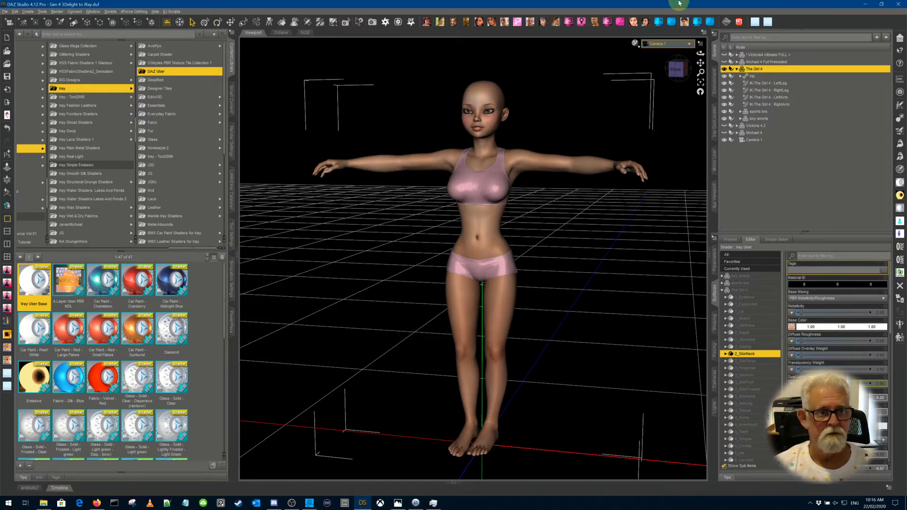
left_click(636, 43)
left_click(631, 128)
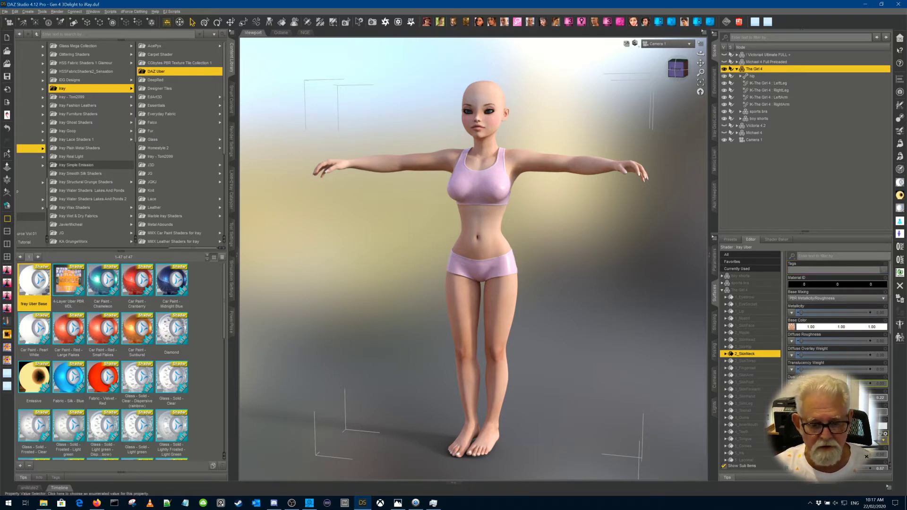
Examine the converted skin in the Iray preview, viewing the figure's head and upper body close up from an angle.
scroll(892, 349, "down", 3)
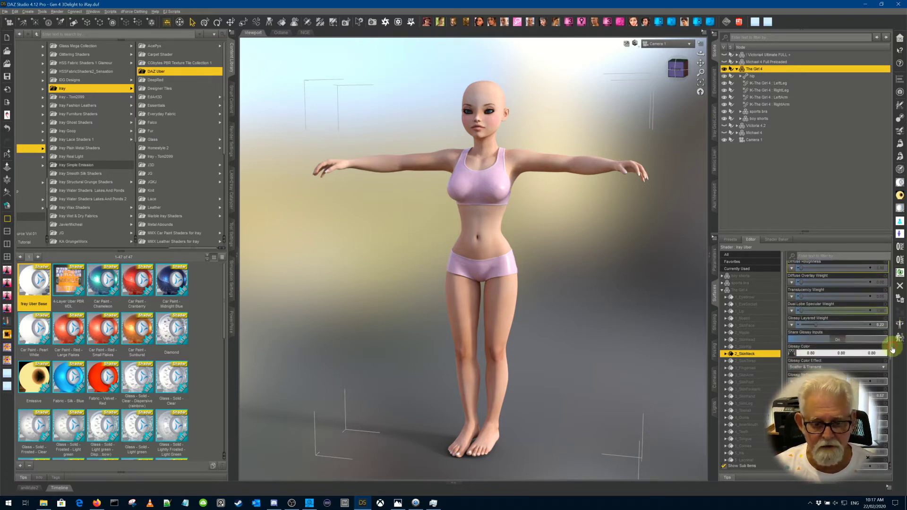
scroll(892, 349, "down", 1)
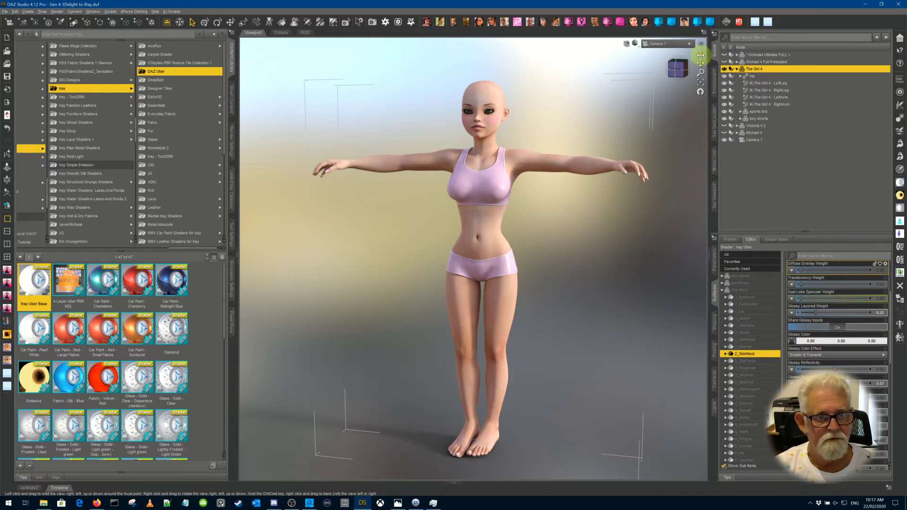
left_click_drag(700, 52, 700, 62)
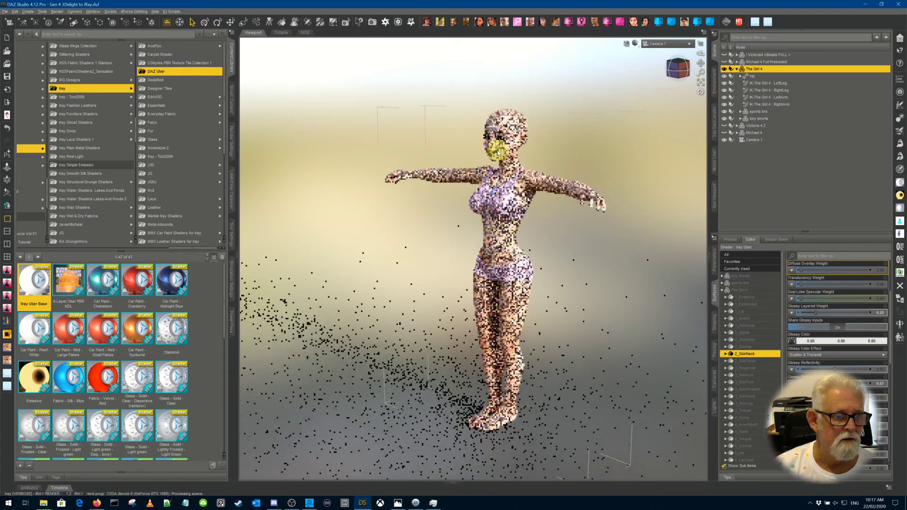
scroll(497, 151, "up", 5)
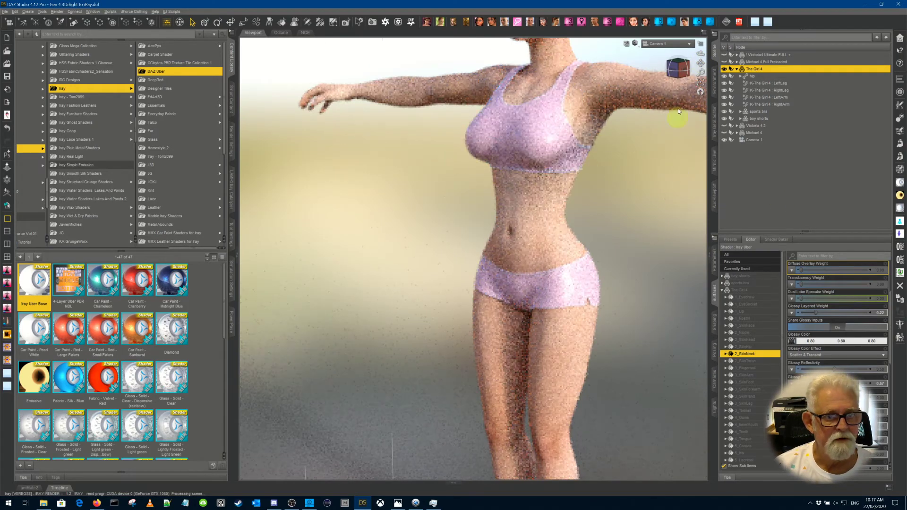
left_click_drag(700, 64, 700, 61)
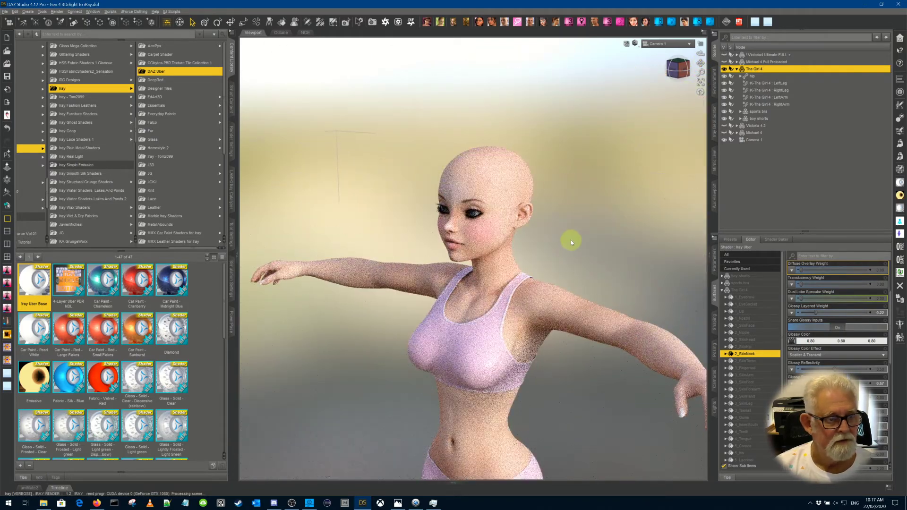
scroll(570, 240, "up", 1)
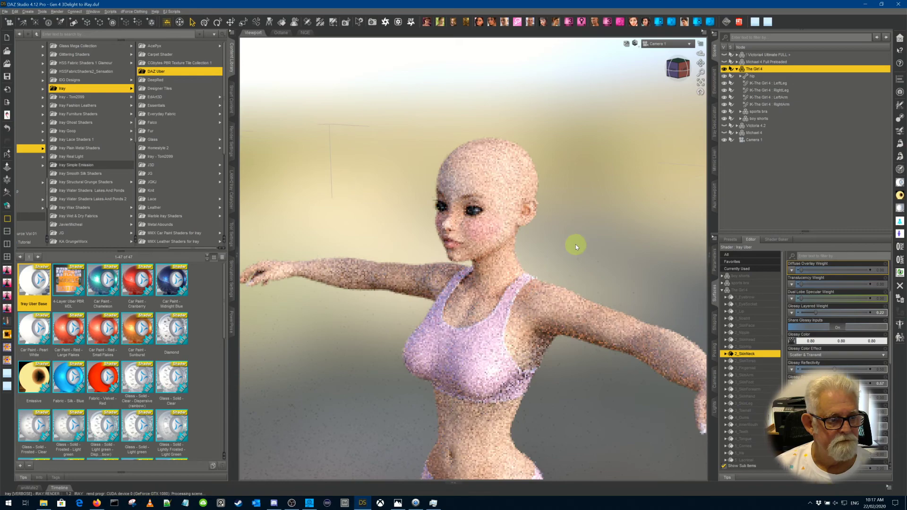
scroll(576, 244, "up", 1)
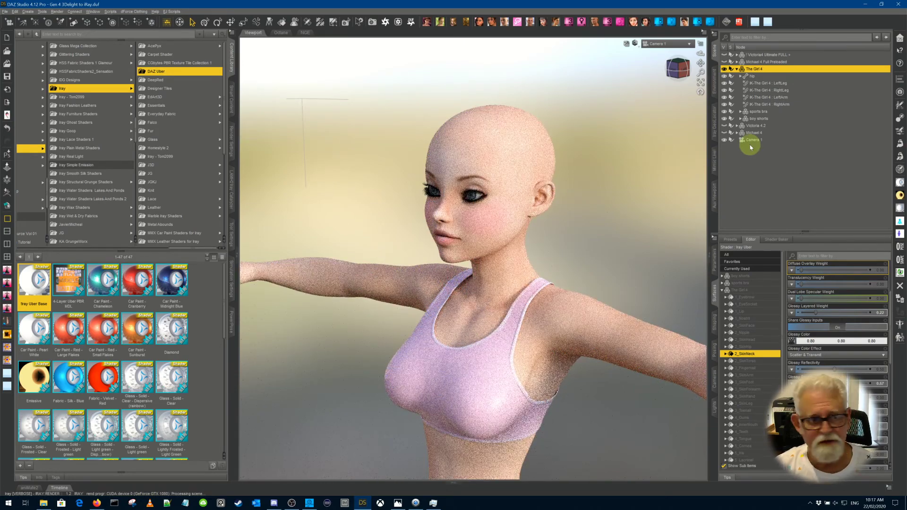
left_click_drag(701, 54, 704, 58)
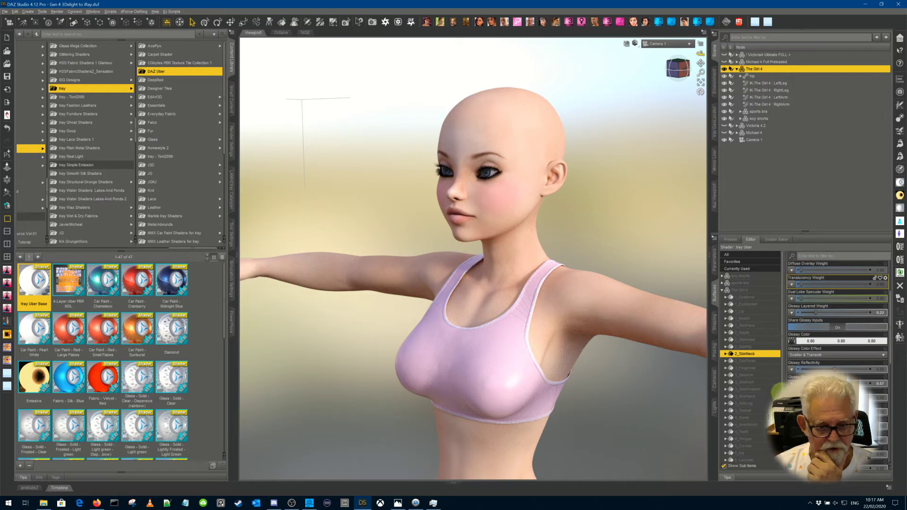
Apply the Water - Thin shader to the 5_Cornea surface with Images set to Ignore.
scroll(766, 414, "down", 2)
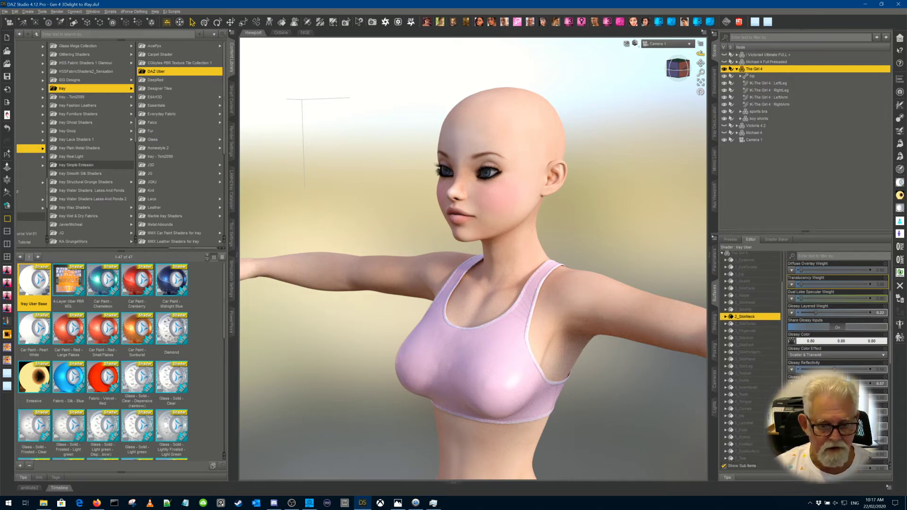
left_click(765, 410)
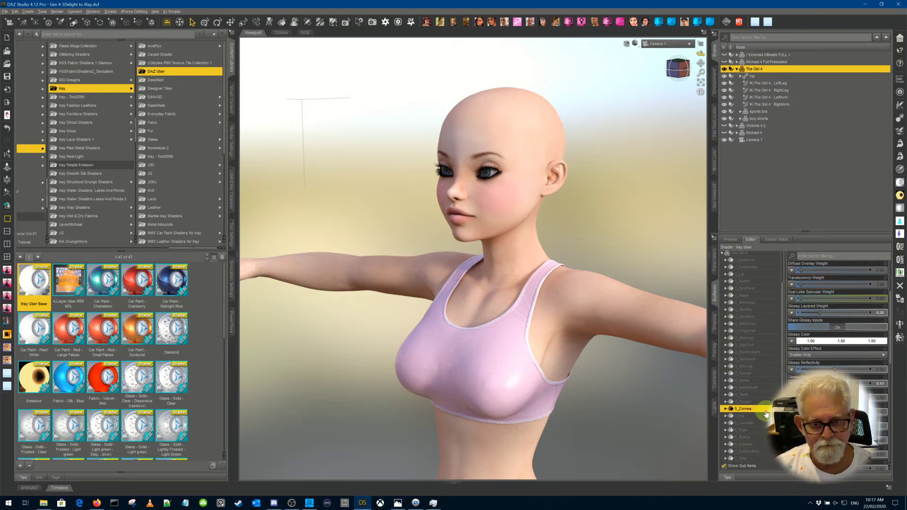
scroll(812, 333, "up", 3)
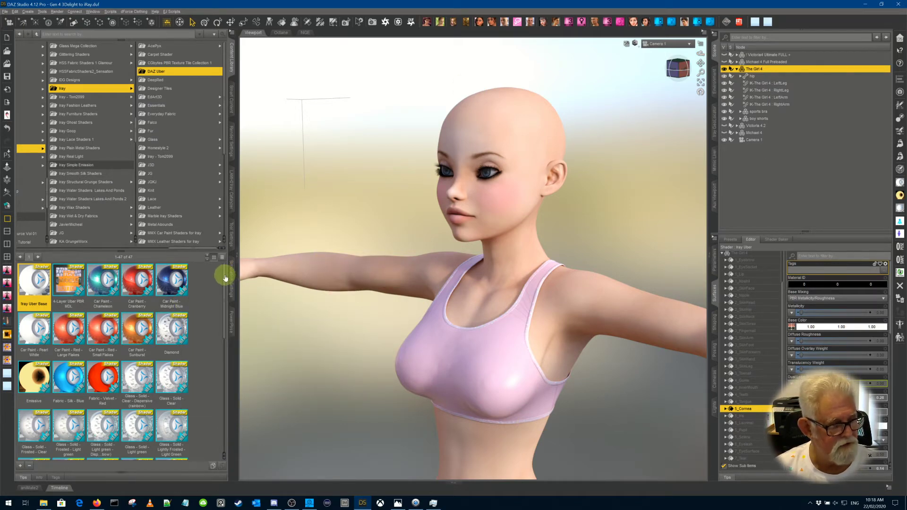
left_click_drag(224, 277, 218, 427)
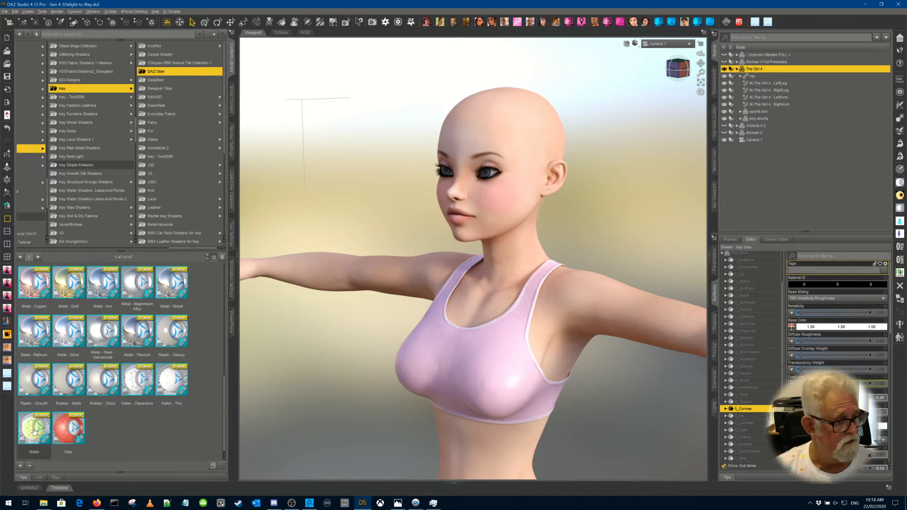
double_click(175, 384)
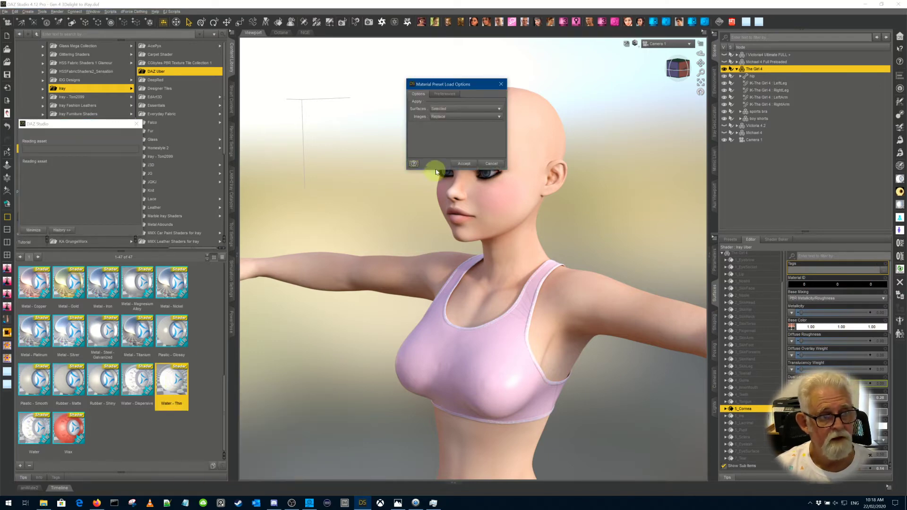
left_click(462, 117)
left_click(459, 124)
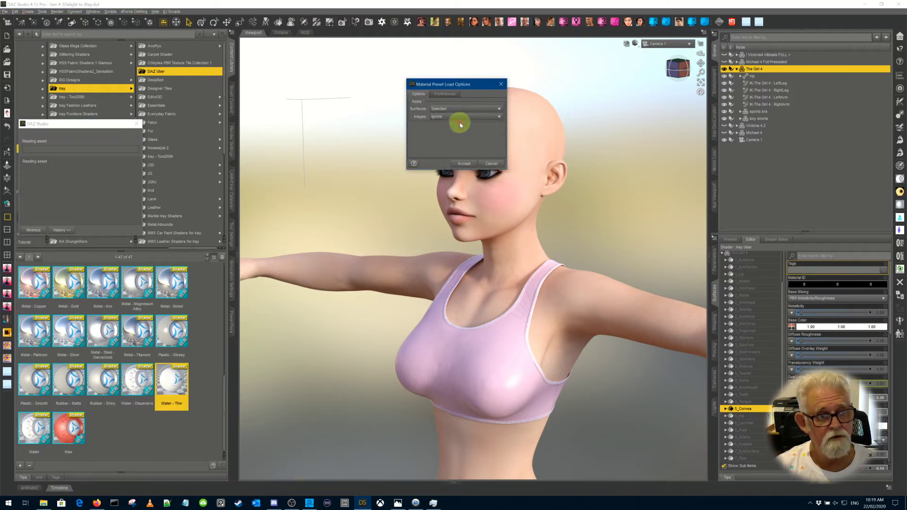
left_click(471, 164)
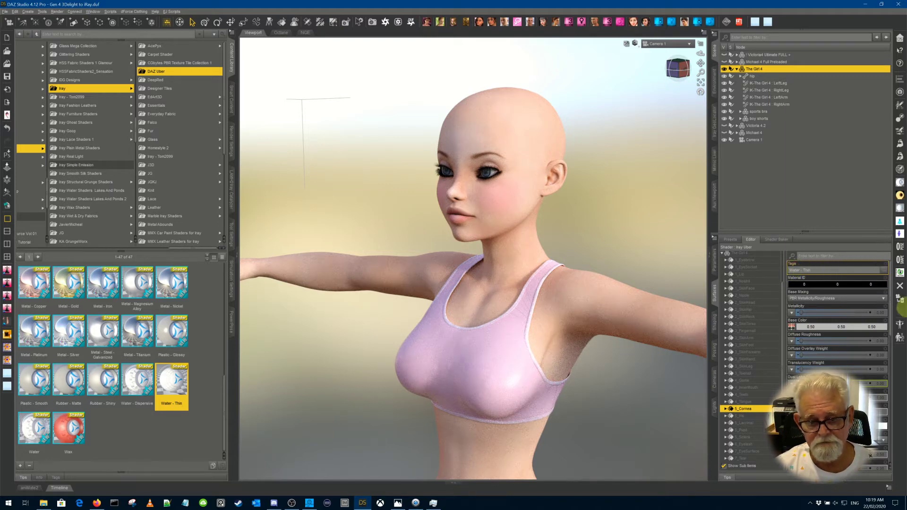
Set the 5_Cornea surface's Refraction Index to 1.38 and inspect the eyes up close.
left_click_drag(891, 298, 890, 337)
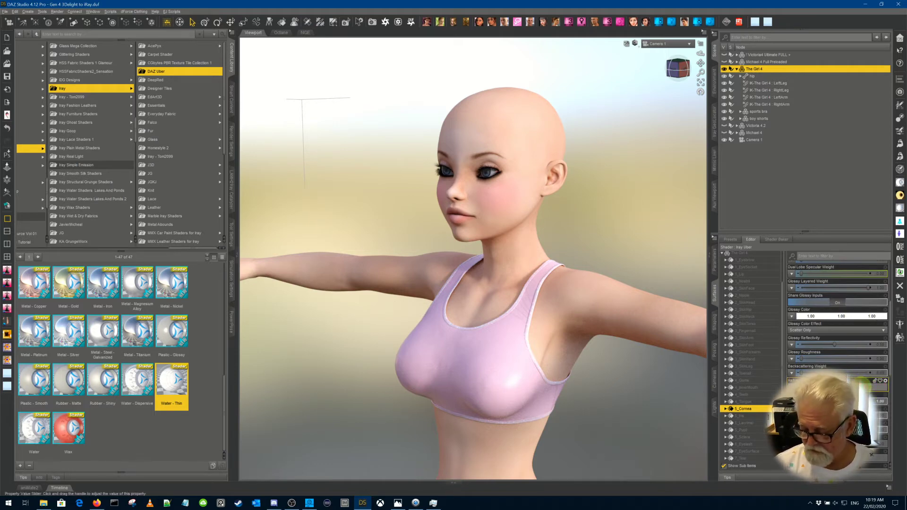
key("Return")
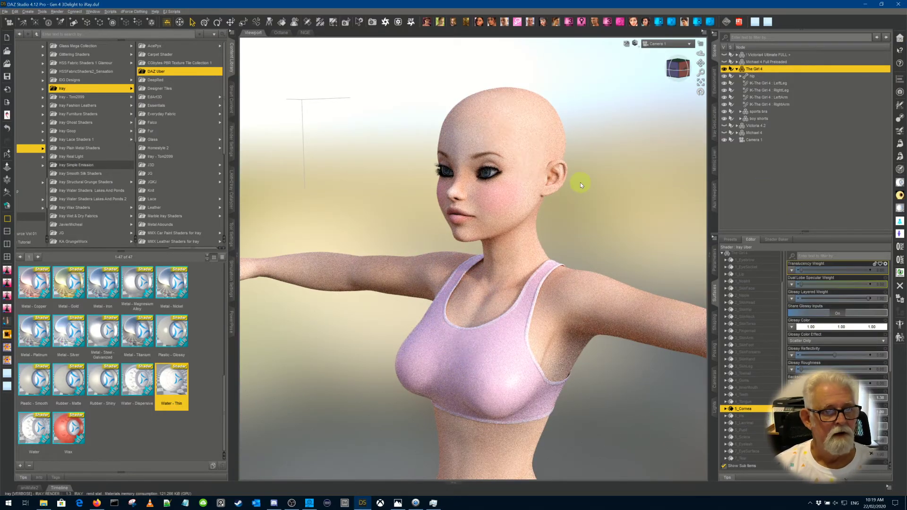
scroll(584, 188, "up", 3)
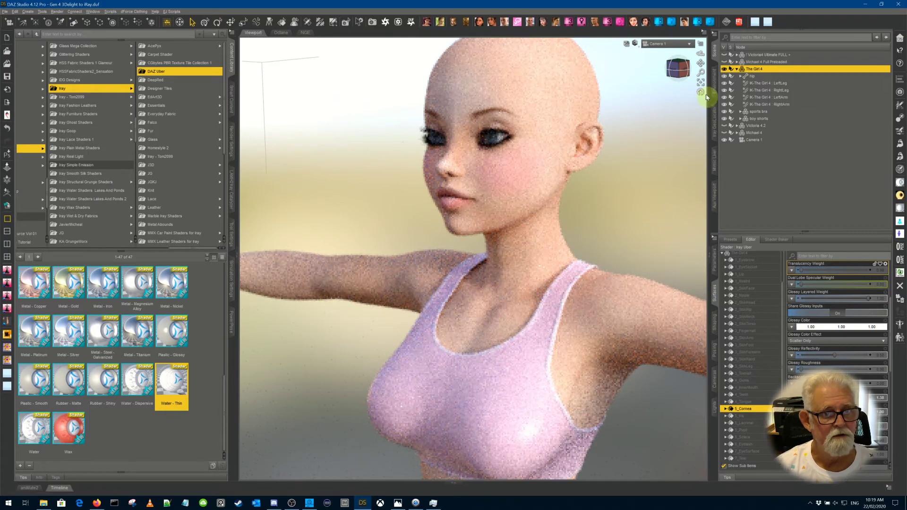
Examine the figure's face from a new angle in the Iray preview and switch the viewport's draw style to Texture Shaded.
mouse_move(702, 62)
left_mouse_down()
mouse_move(698, 140)
mouse_move(696, 51)
left_mouse_up()
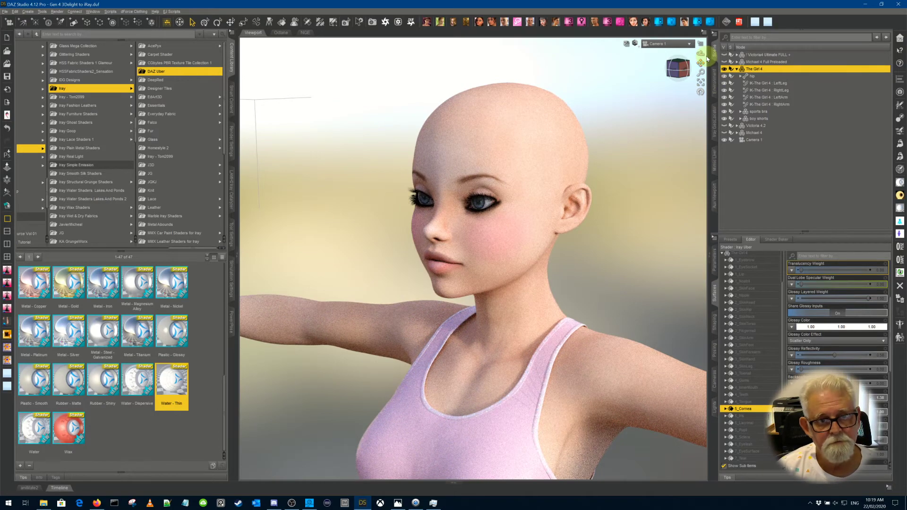
left_click_drag(699, 51, 698, 60)
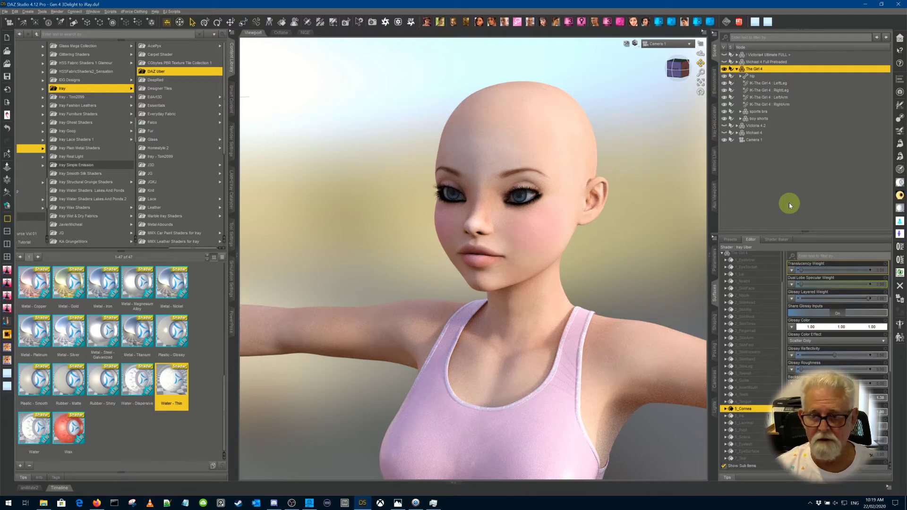
left_click(636, 44)
left_click(639, 107)
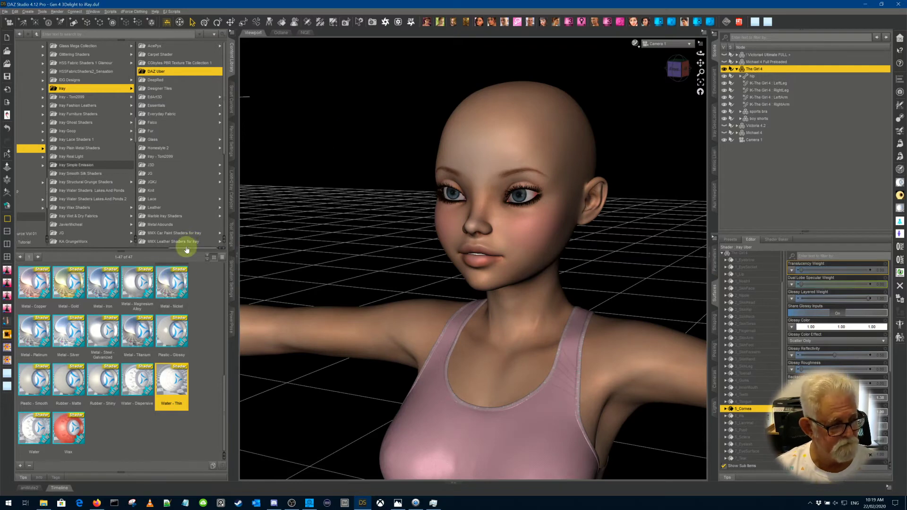
Load the Specular Eyelight Update light preset from Render Studio Base's specular lights in the content categories, with its Action set to Add.
left_click_drag(186, 248, 17, 247)
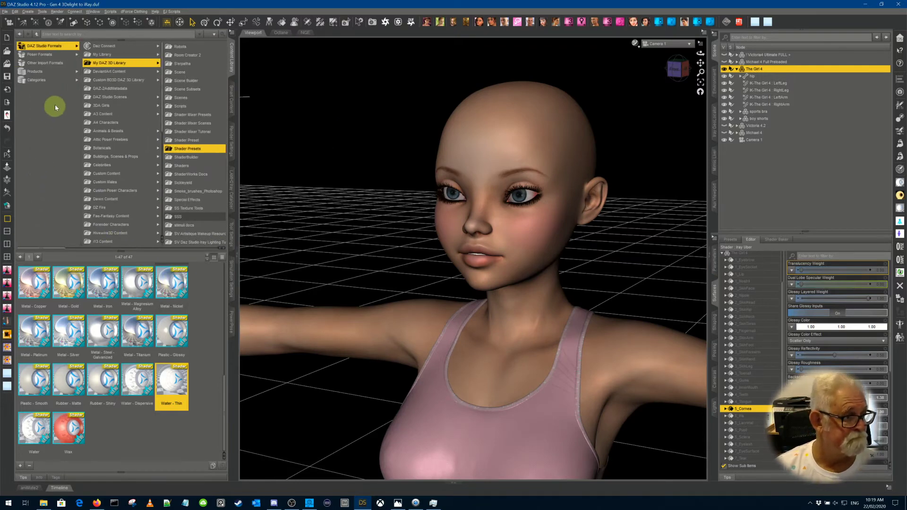
left_click(48, 80)
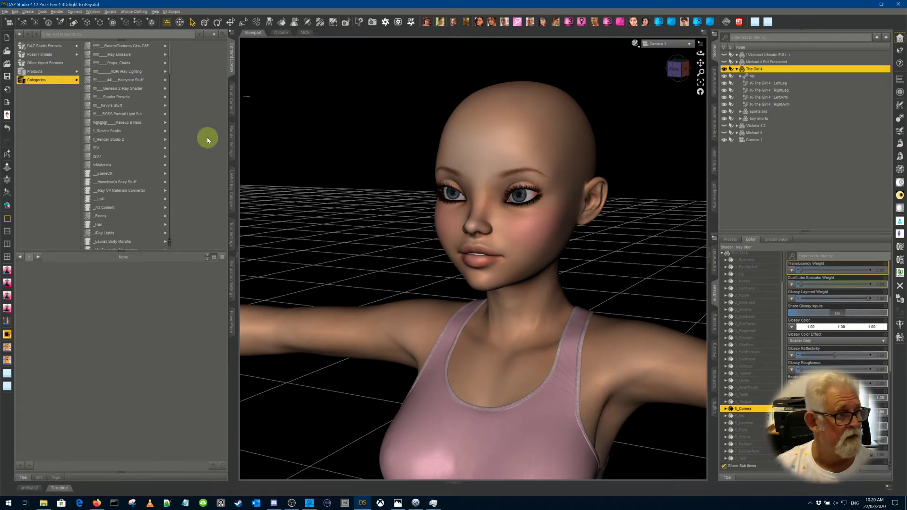
left_click(137, 131)
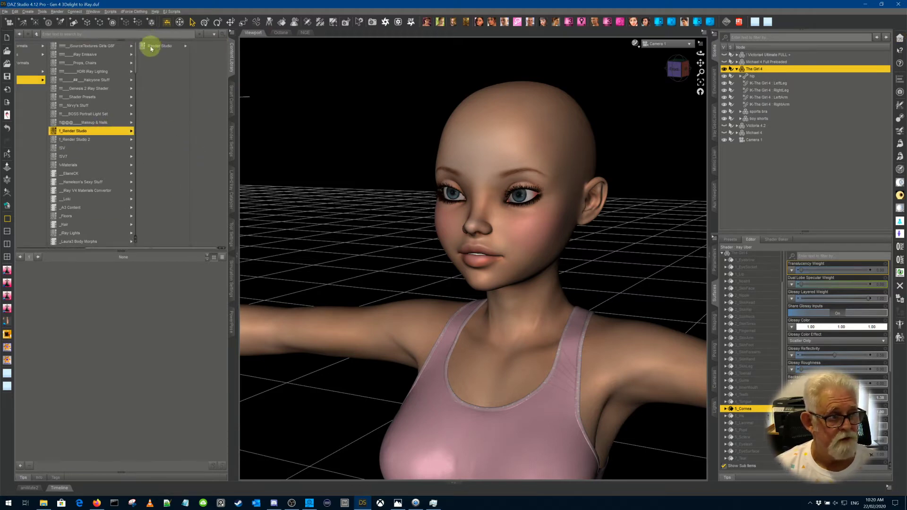
mouse_move(150, 46)
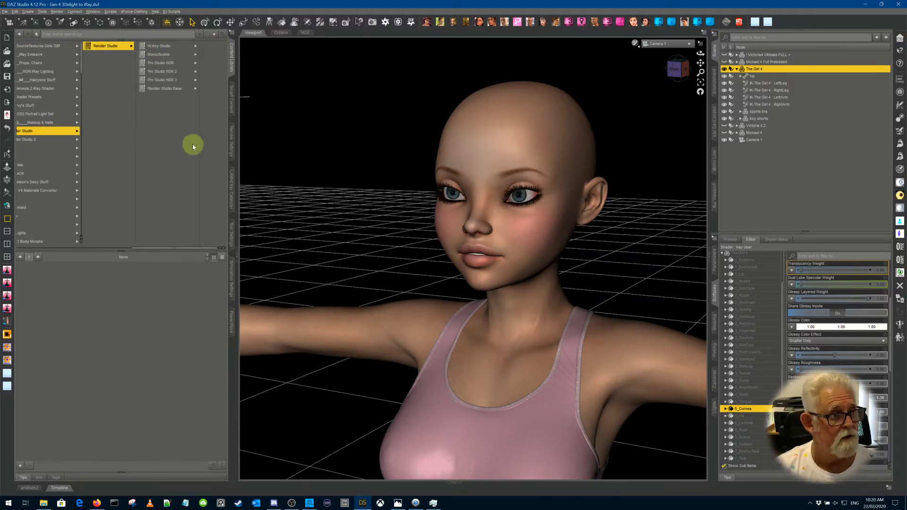
left_click(167, 88)
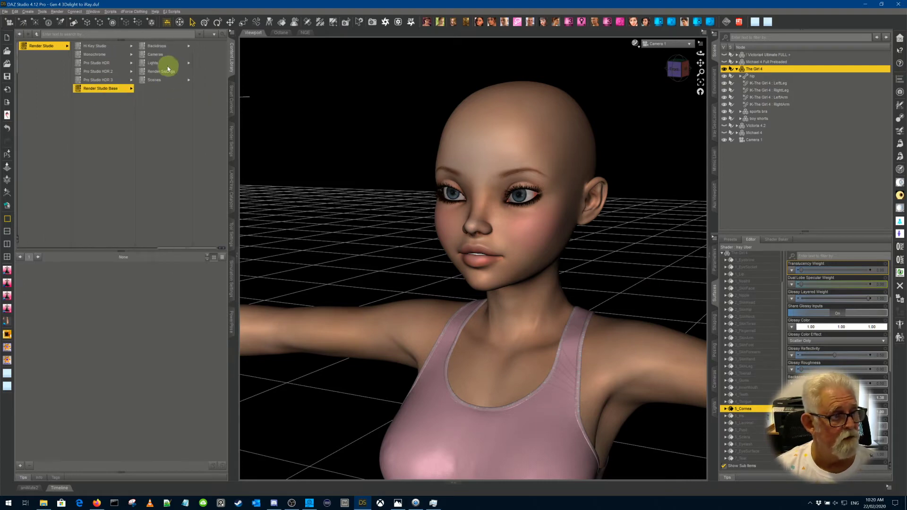
left_click(171, 64)
left_click(207, 79)
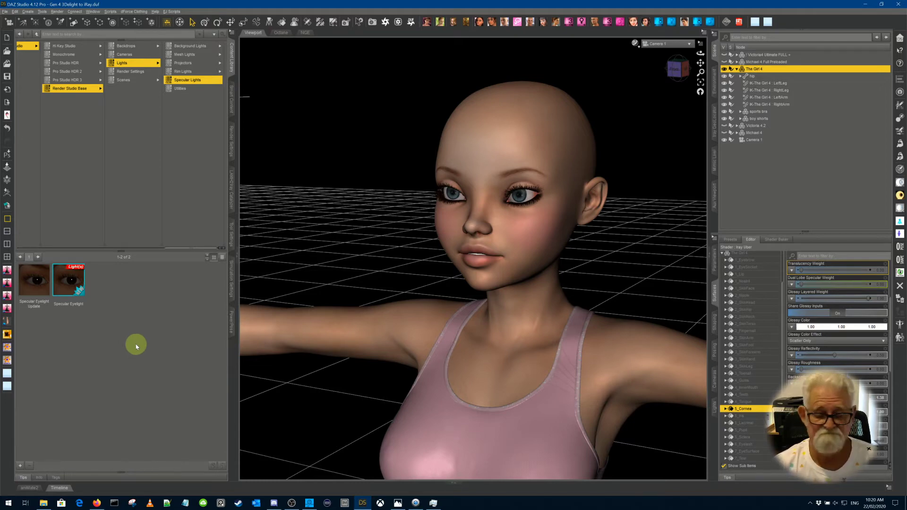
double_click(41, 287)
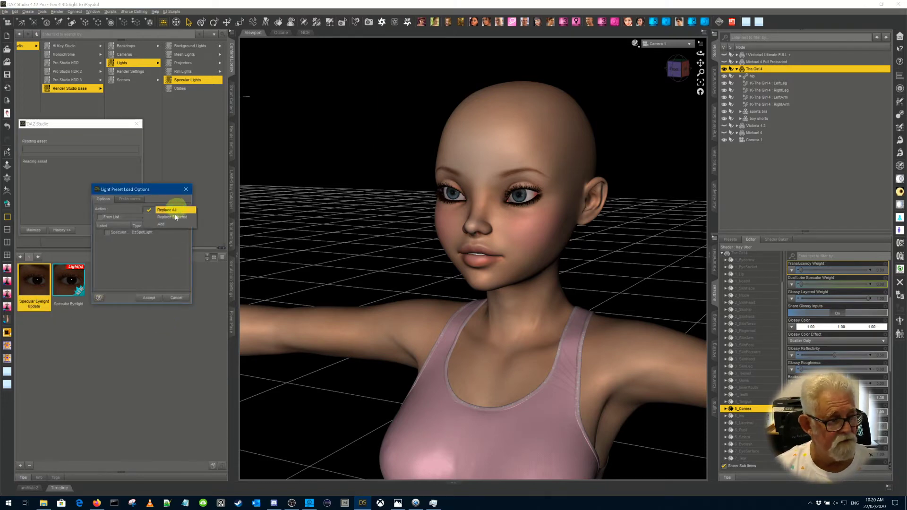
left_click(171, 224)
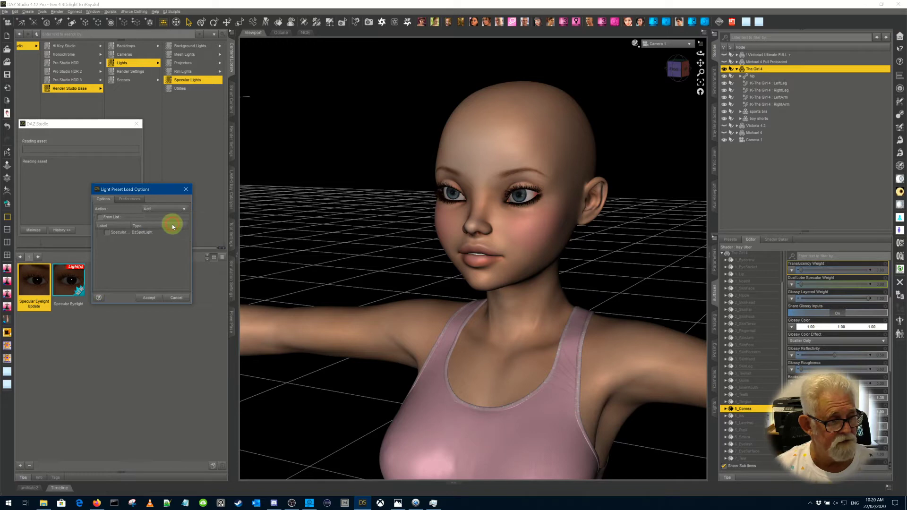
left_click(148, 301)
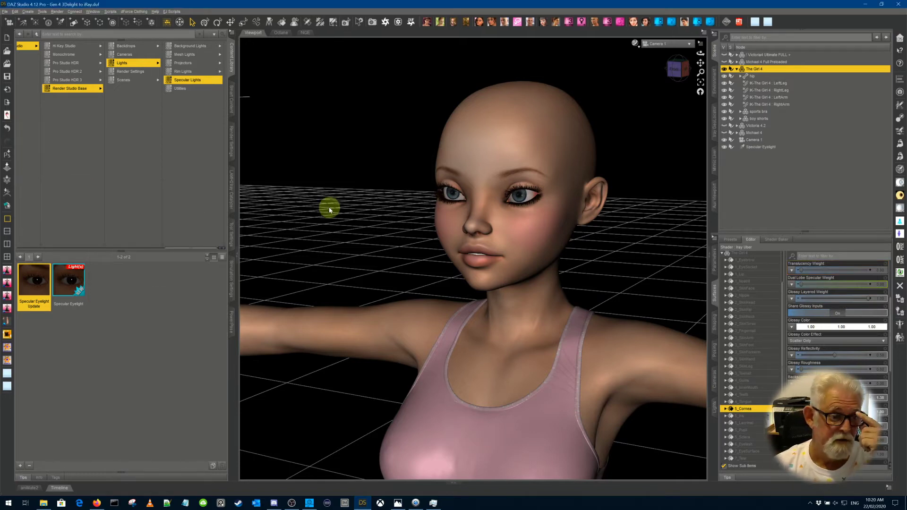
Aim the Specular Eyelight at the figure's face by looking through the light, and return the viewport to Camera 1.
left_click(761, 146)
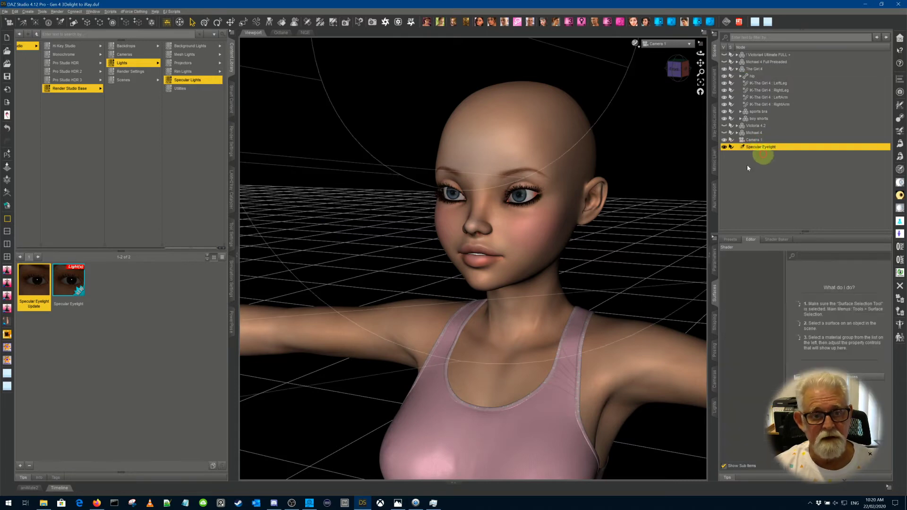
left_click(645, 43)
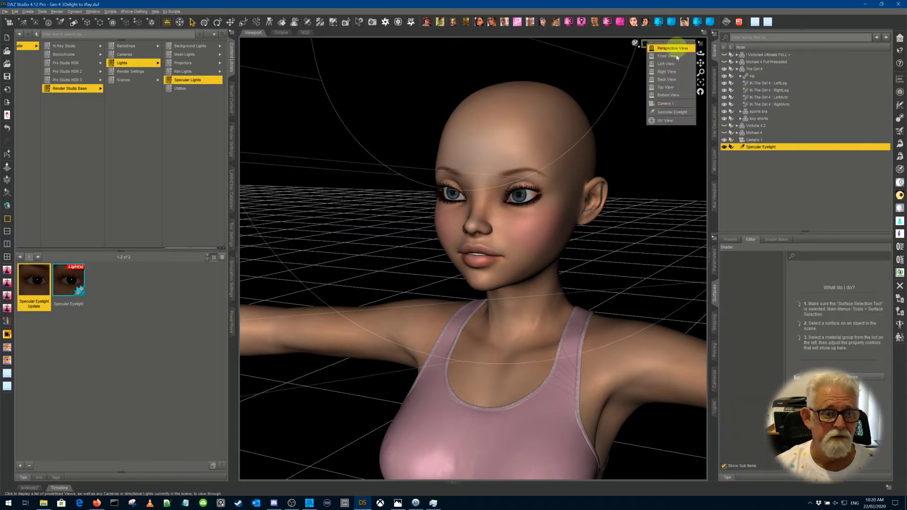
left_click(671, 111)
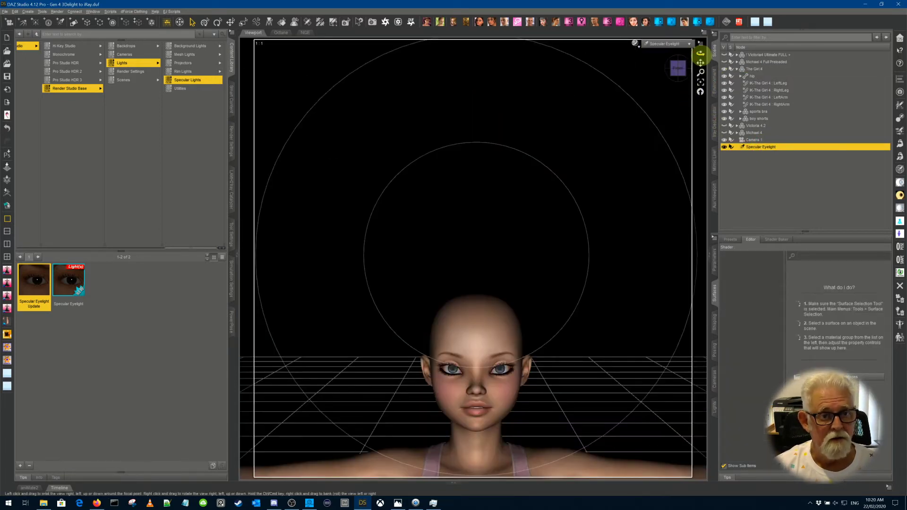
left_click_drag(701, 53, 701, 62)
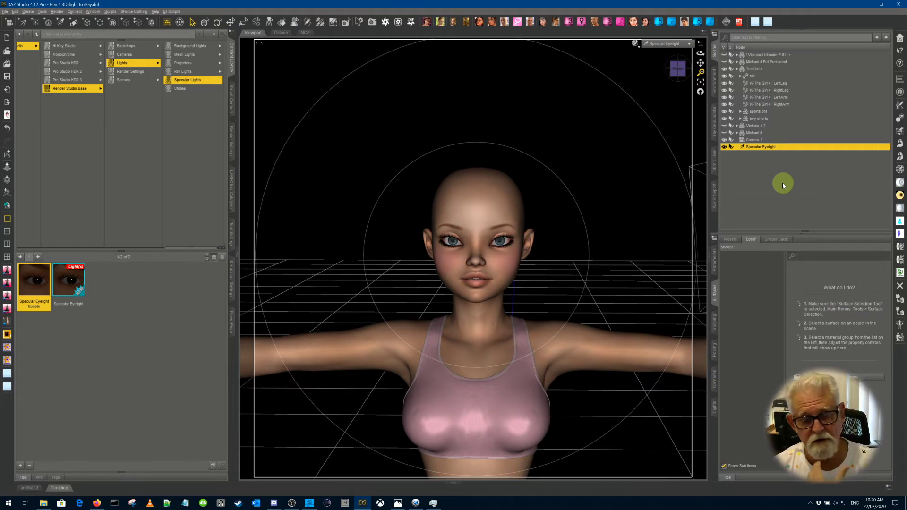
left_click(669, 44)
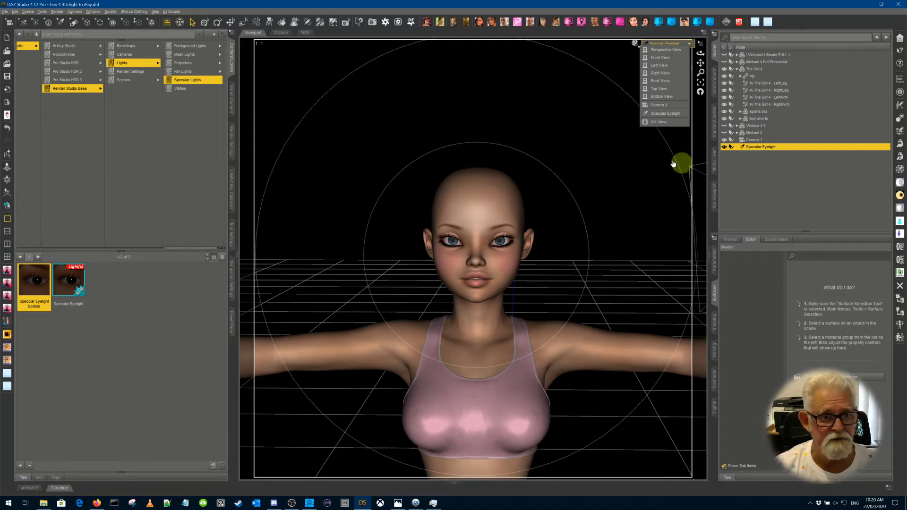
left_click(676, 103)
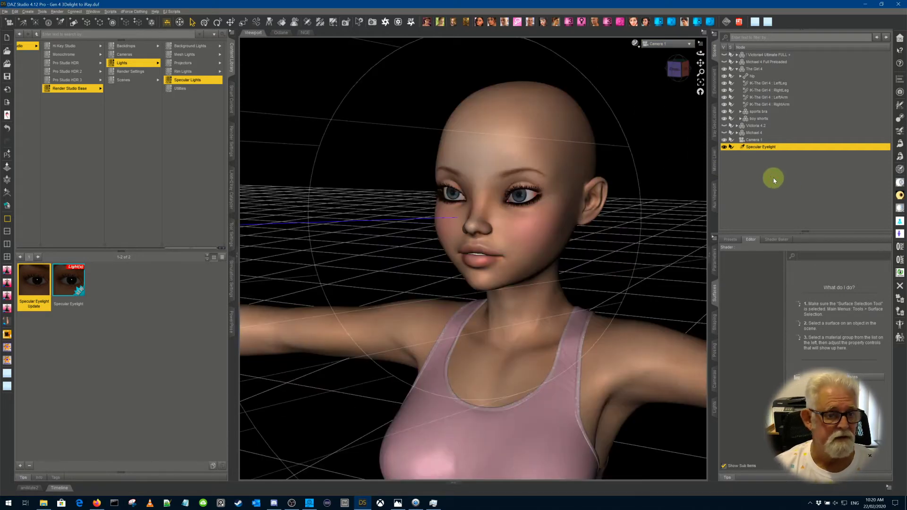
Set the Specular Eyelight's Luminous Flux to 8000 lumens in its photometric settings and deselect the light.
left_click(737, 175)
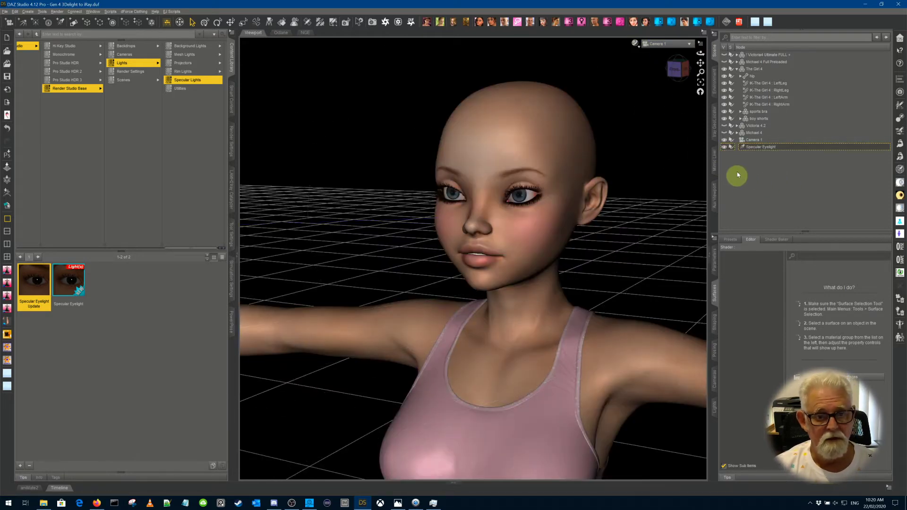
left_click(754, 147)
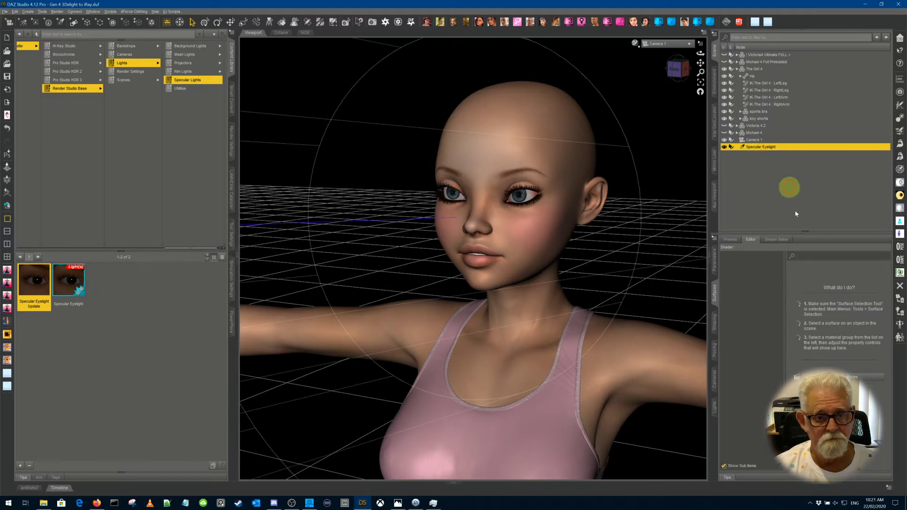
left_click(714, 406)
left_click(746, 313)
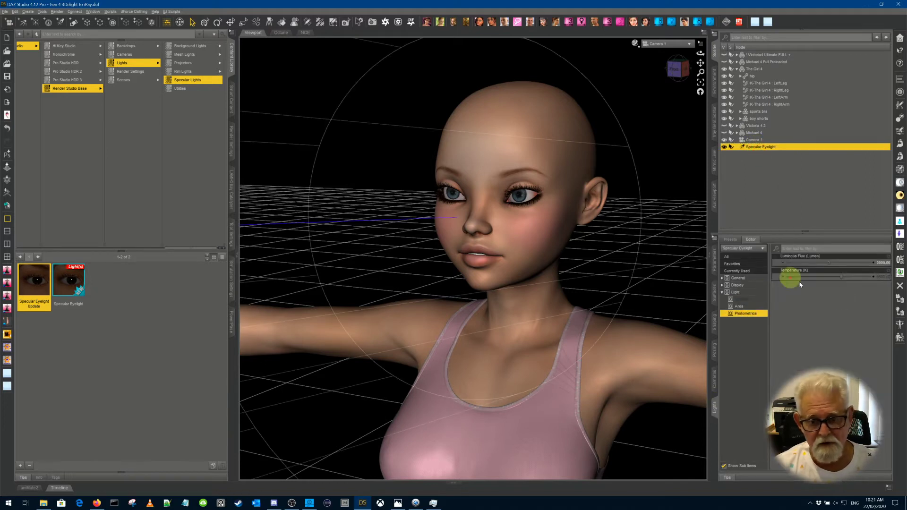
left_click(835, 262)
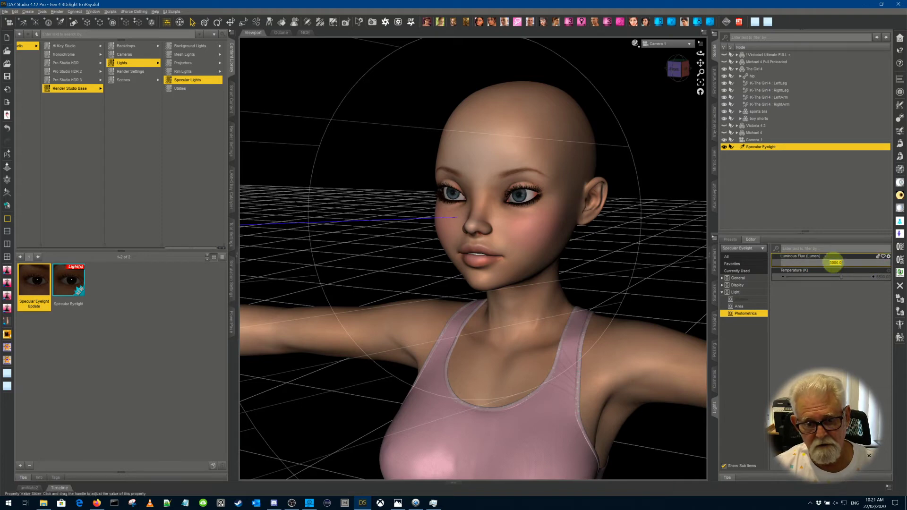
type("800")
key("Return")
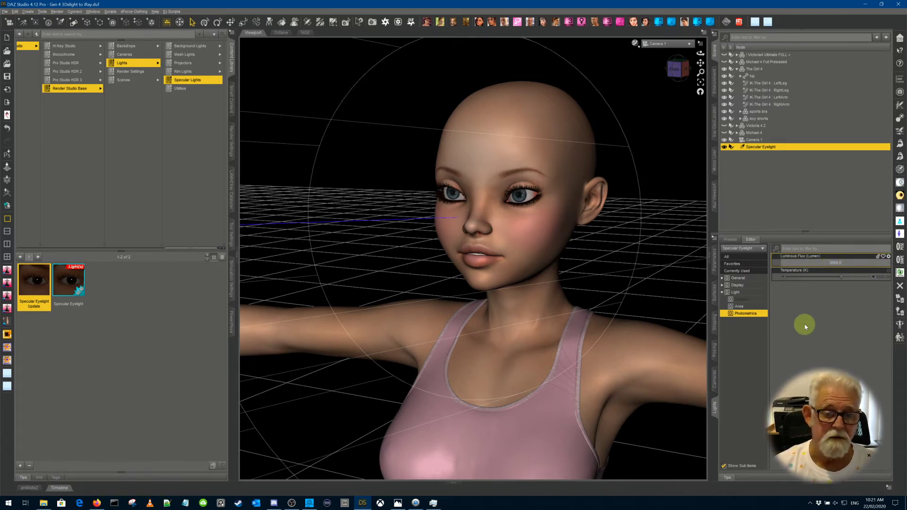
type("8000")
key("Return")
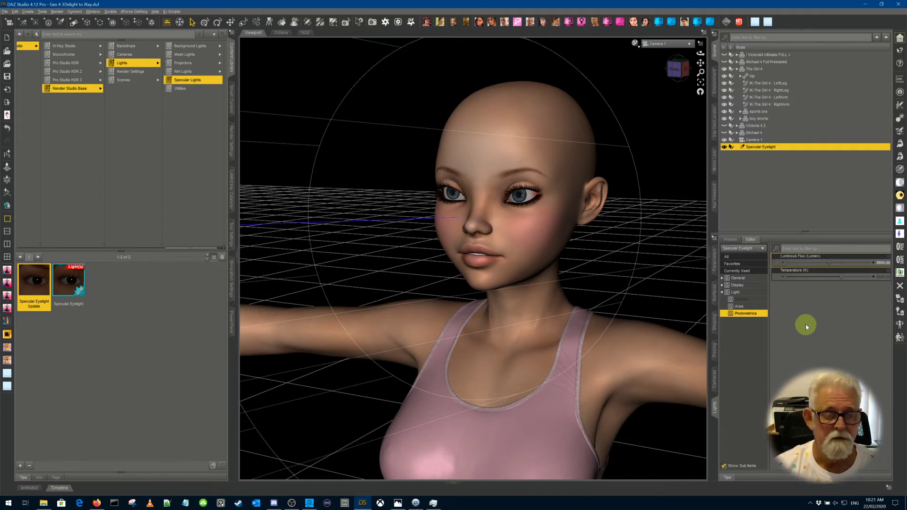
left_click(775, 214)
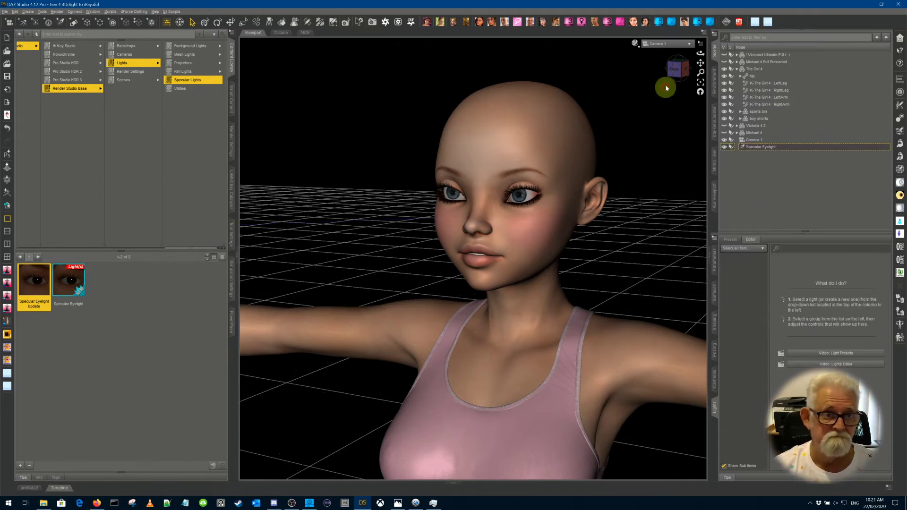
Switch the Camera 1 viewport's draw style to NVIDIA Iray to preview the eyelight on the figure.
left_click(663, 46)
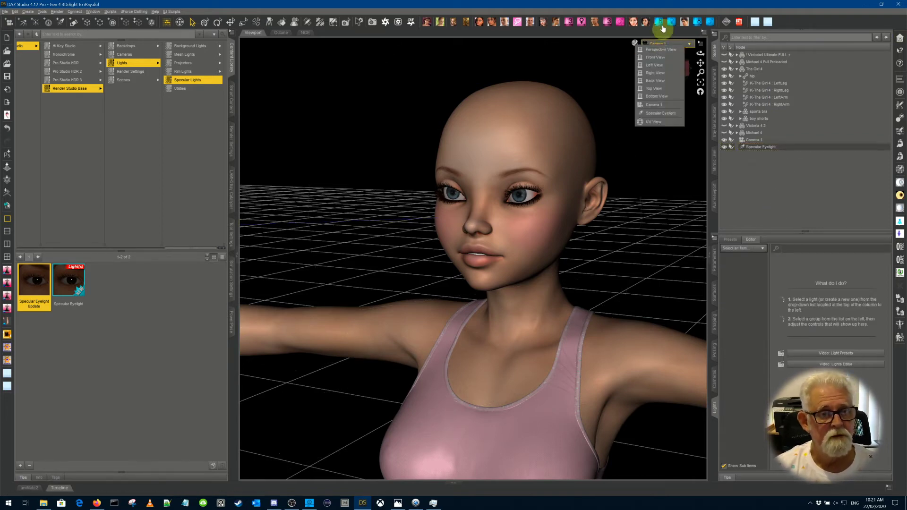
left_click(667, 5)
left_click(634, 42)
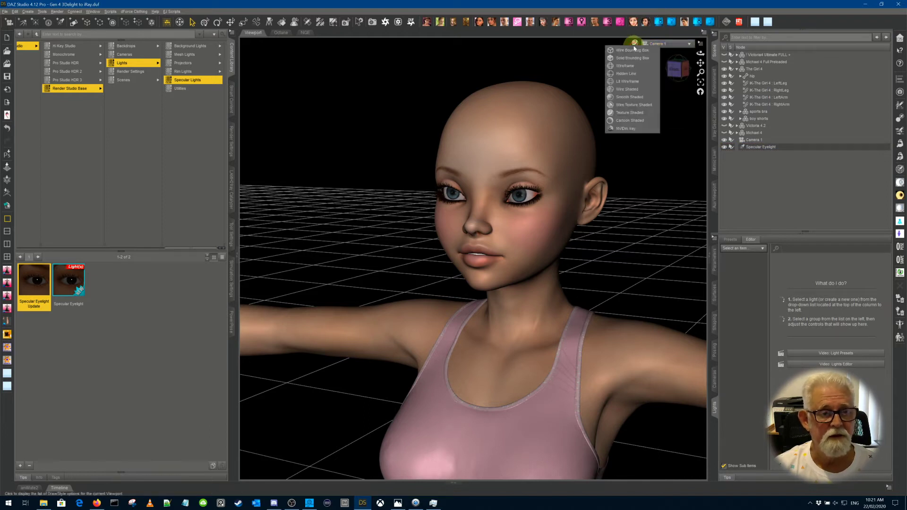
left_click(628, 129)
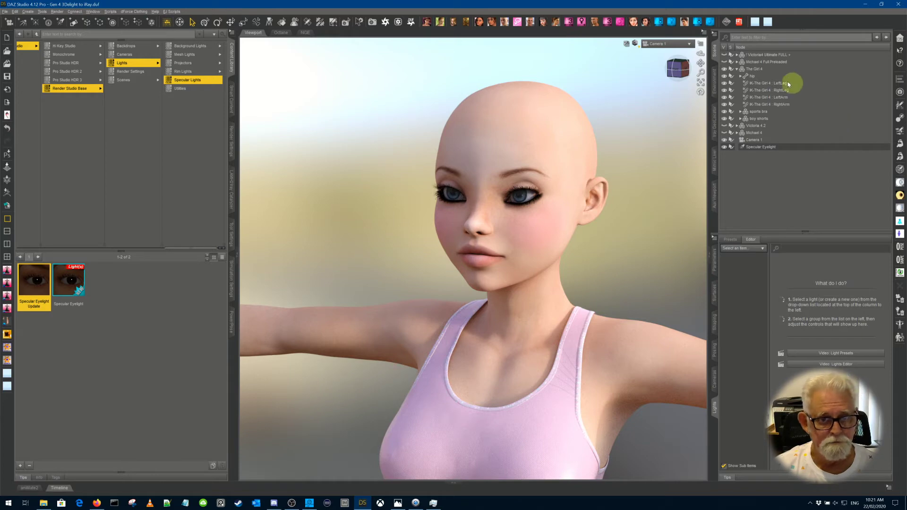
Select The Girl 4's 1_SkinFace surface with the surface selection tool active and set its Base Bump to 1.
left_click(758, 69)
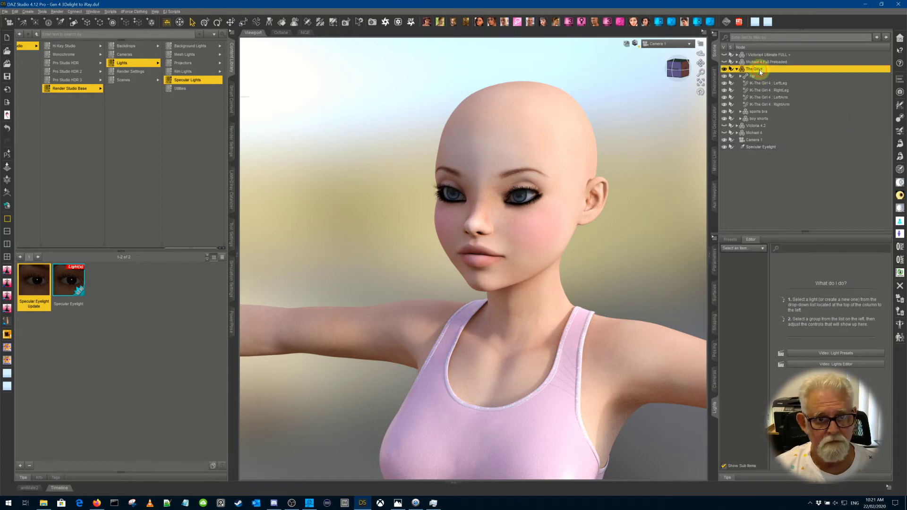
left_click(713, 291)
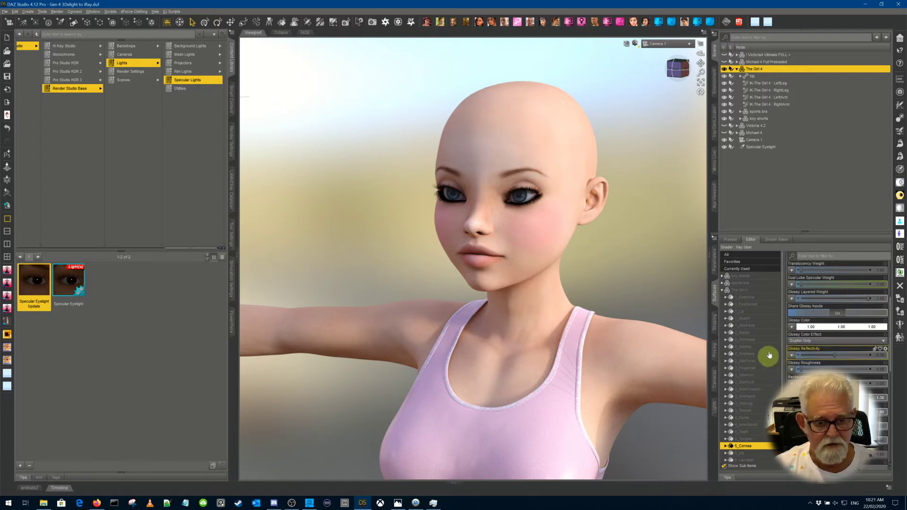
left_click(759, 326)
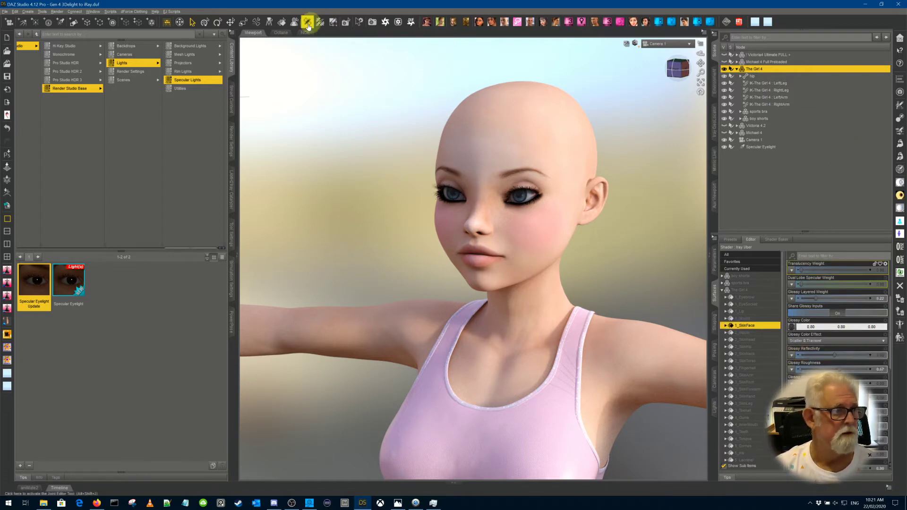
left_click(281, 24)
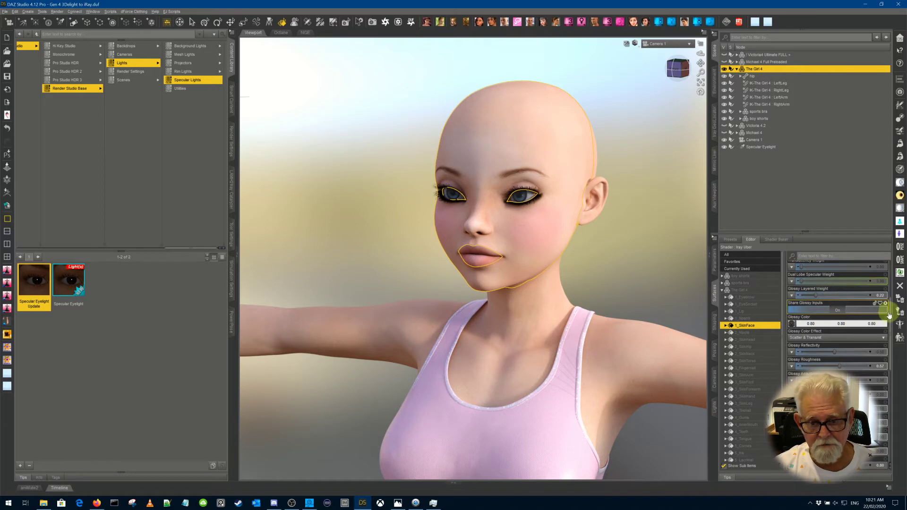
left_click_drag(890, 314, 891, 358)
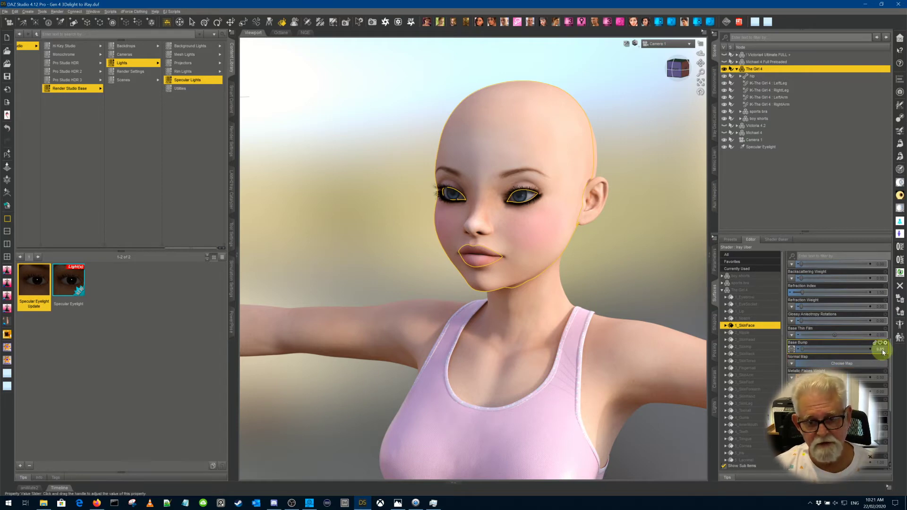
key("BackSpace")
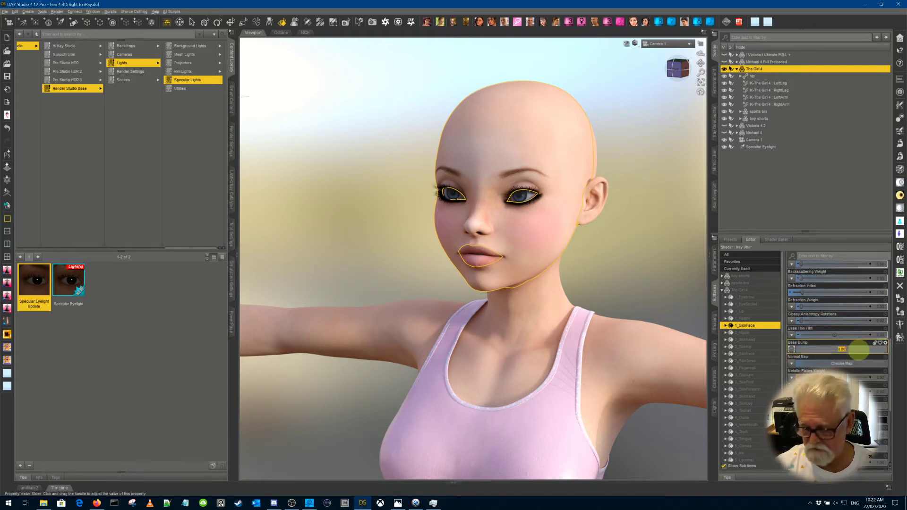
type("1")
key("Return")
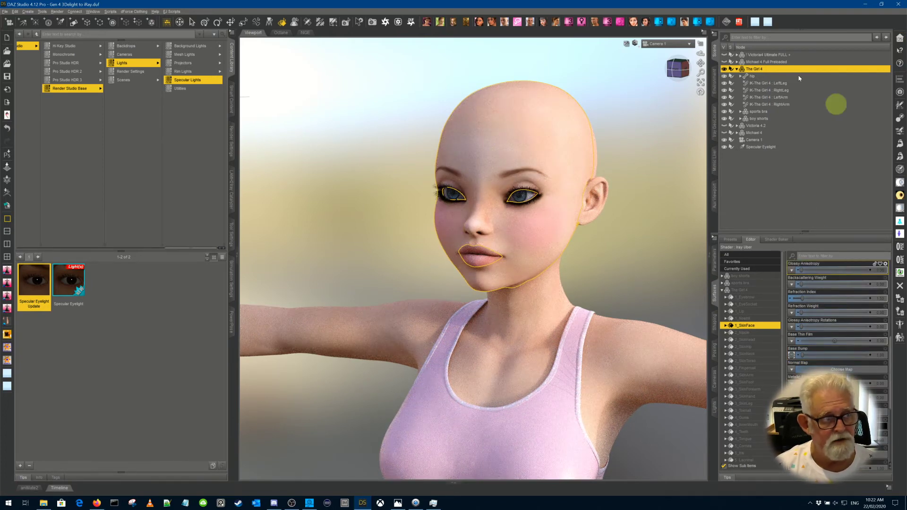
Activate the node selection tool and review the 1_SkinFace surface's Iray parameters from Base Mixing down to the emission settings.
left_click(192, 22)
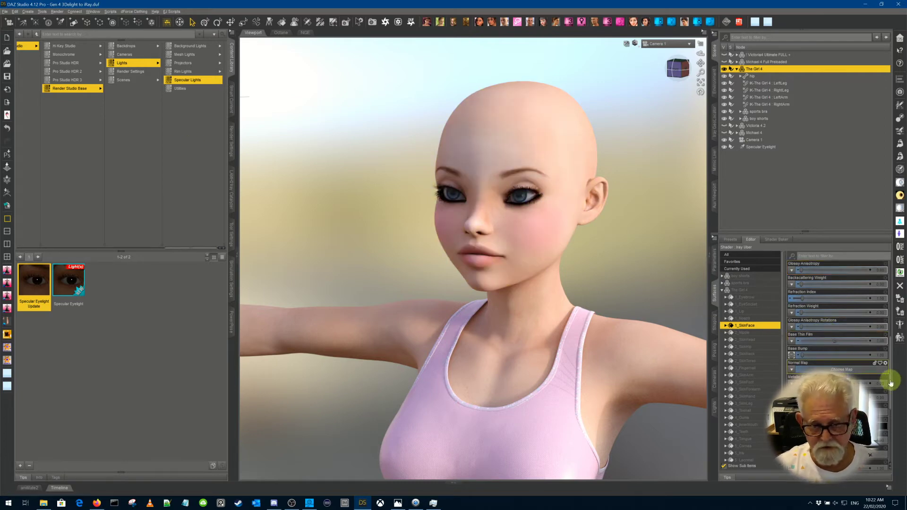
scroll(890, 382, "down", 2)
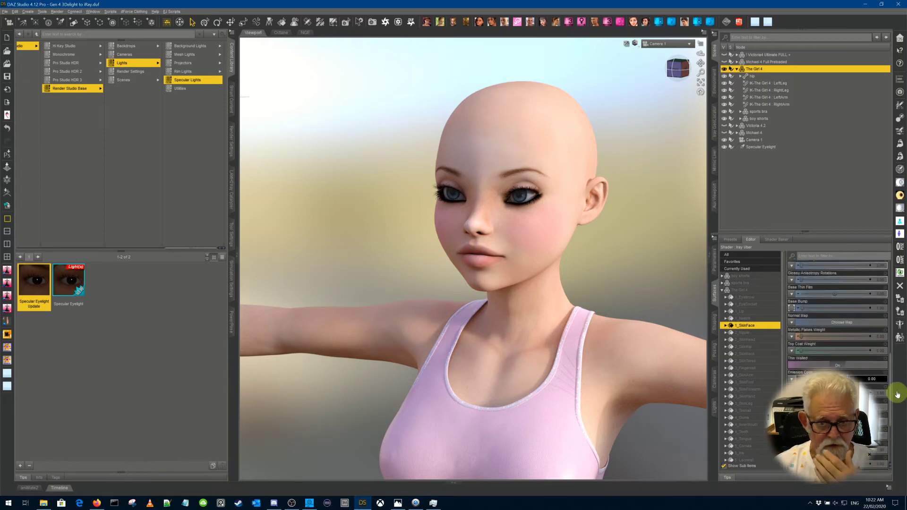
left_click_drag(897, 394, 893, 293)
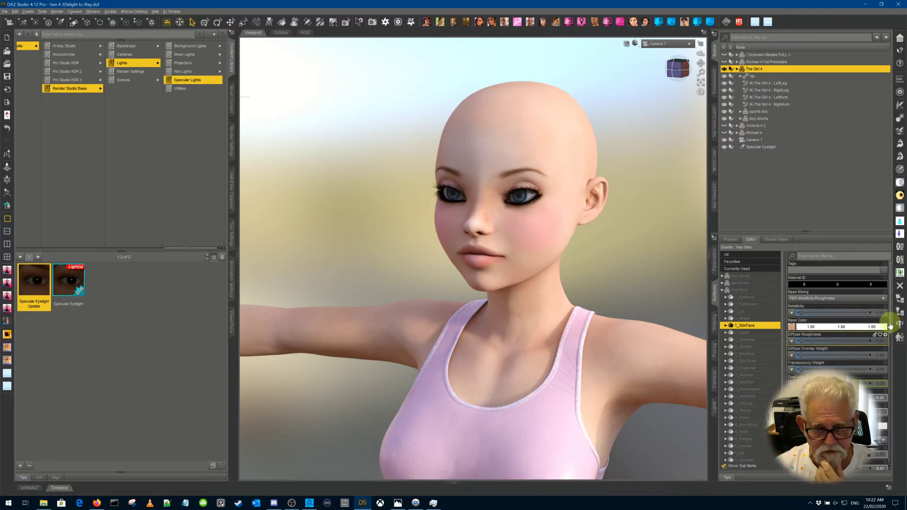
left_click_drag(890, 326, 892, 400)
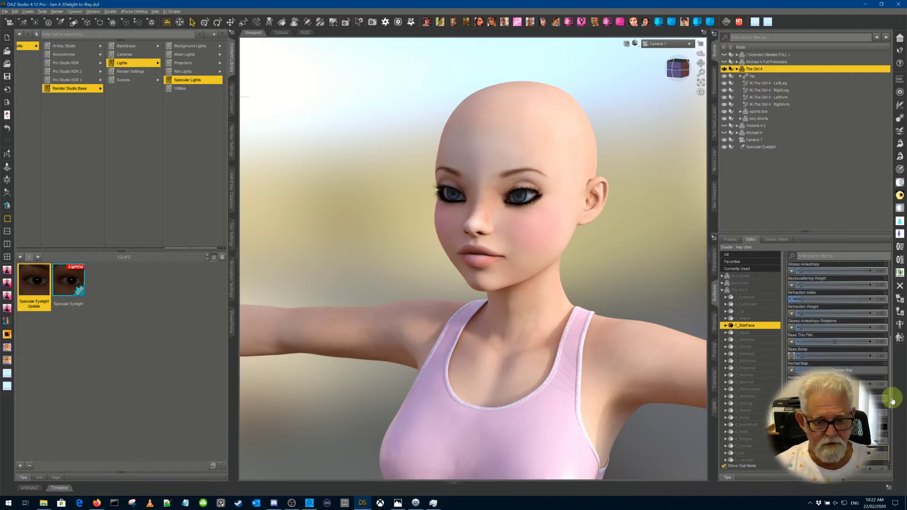
left_click_drag(892, 400, 892, 306)
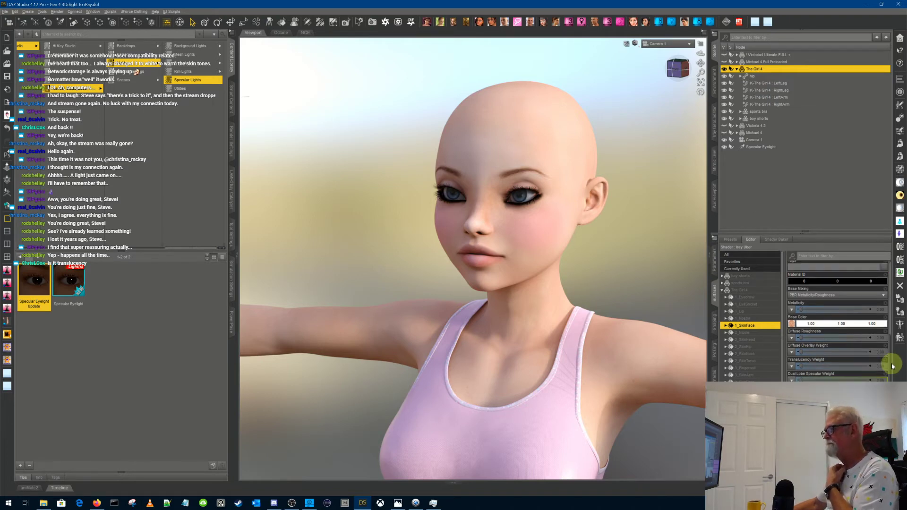
left_click_drag(891, 333, 891, 332)
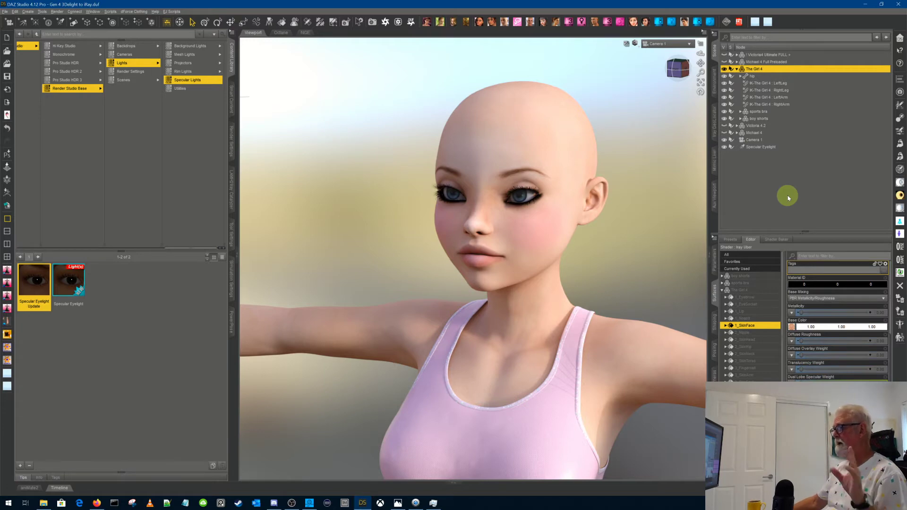
Switch the Camera 1 viewport's draw style to Texture Shaded and select all of The Girl 4's surfaces.
left_click(635, 43)
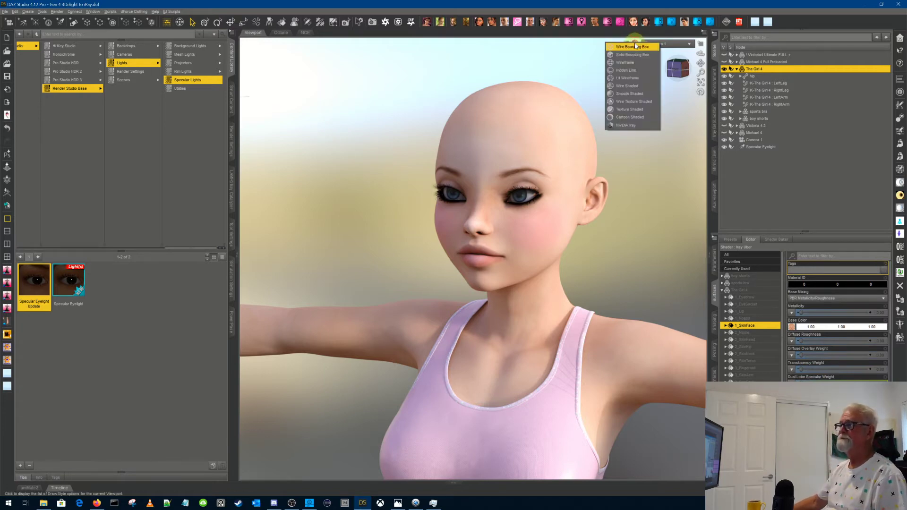
left_click(641, 110)
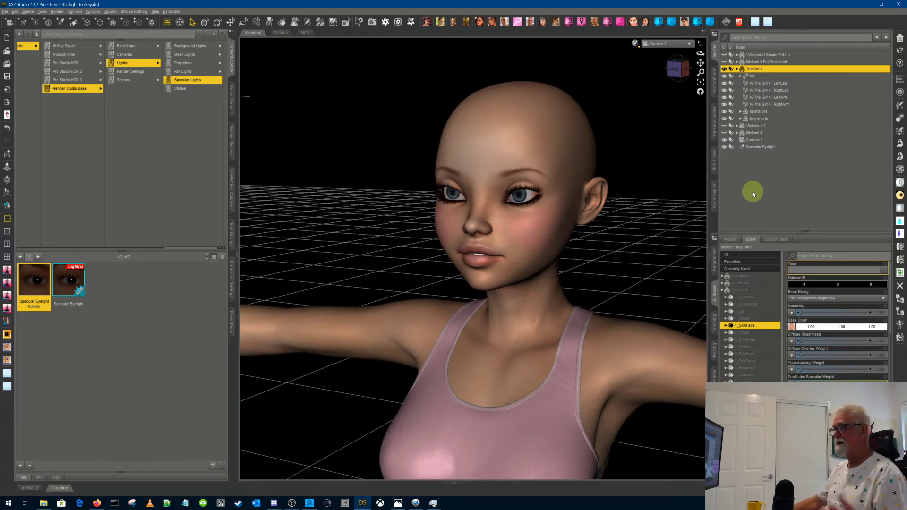
left_click(754, 291)
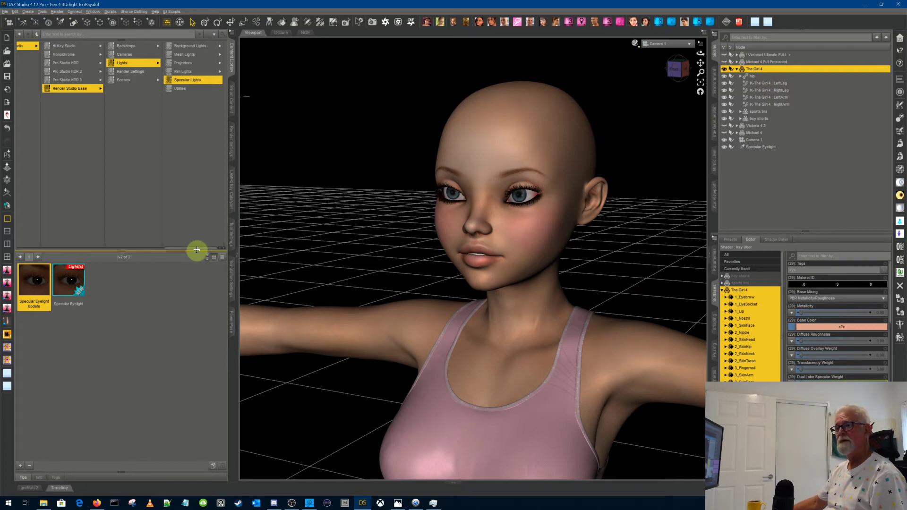
Apply the V3Digitimes script G4T !Apply Iray Materials On Generation 4 to the figure from the Iray V4 Materials Convertor category.
left_click_drag(197, 250, 10, 233)
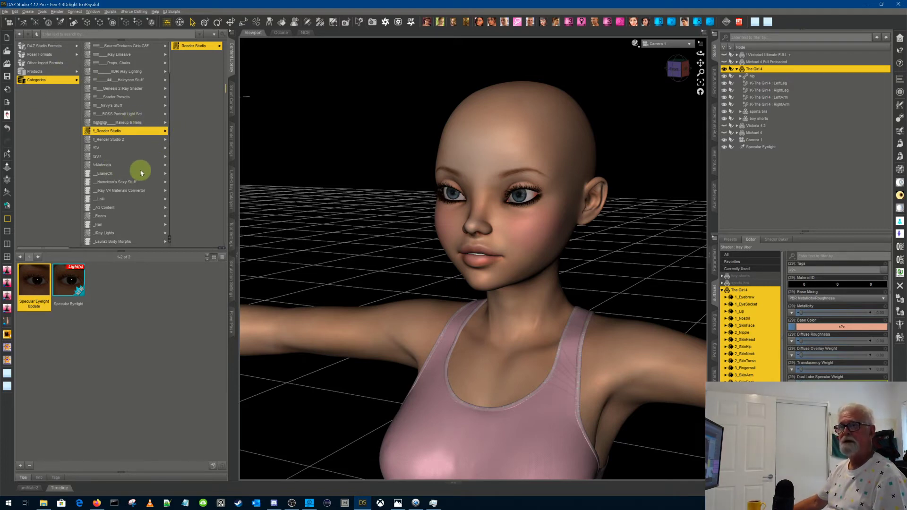
left_click(138, 188)
left_click(198, 72)
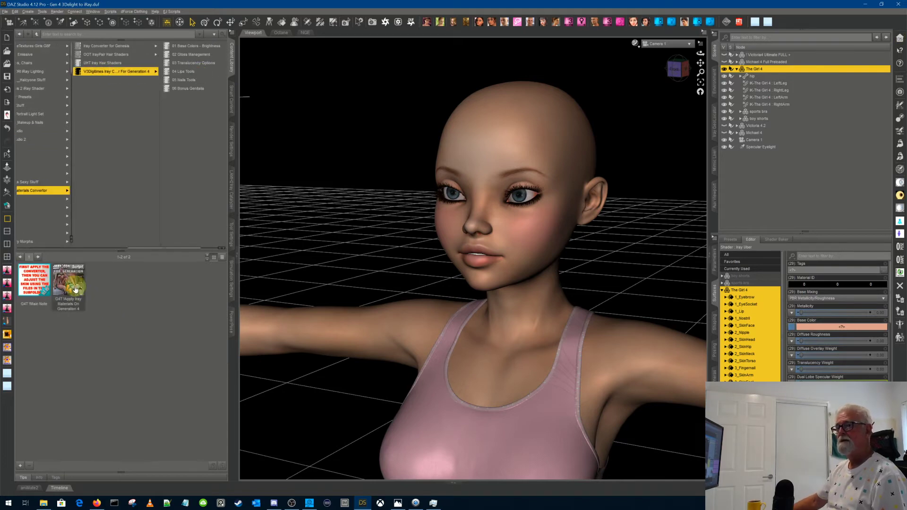
mouse_move(75, 287)
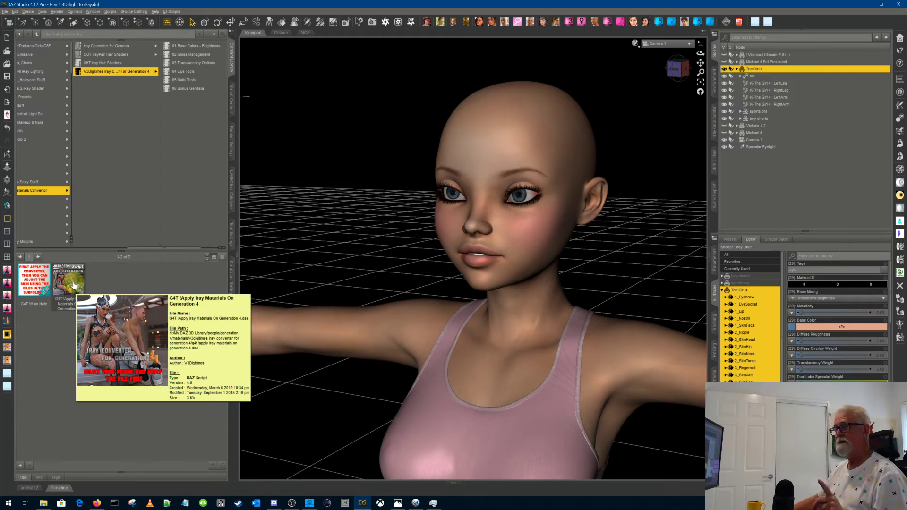
left_click(74, 286)
double_click(74, 286)
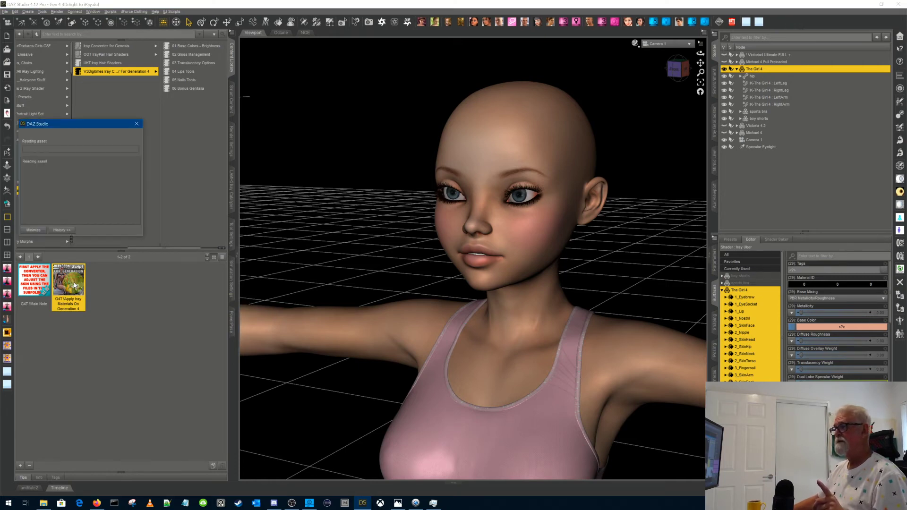
mouse_move(74, 286)
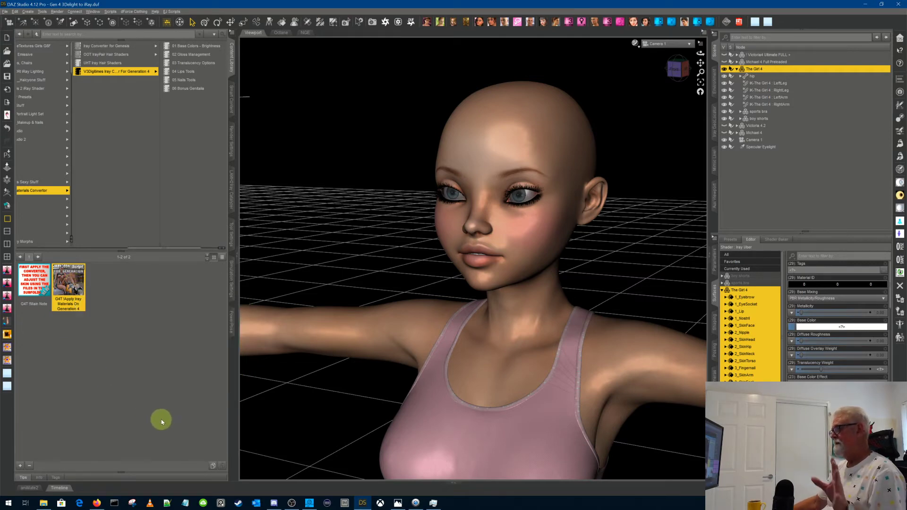
Inspect the 2_SkinTorso surface's converted parameters, including translucency, top coat, transmitted colour and scattering settings.
left_click(745, 361)
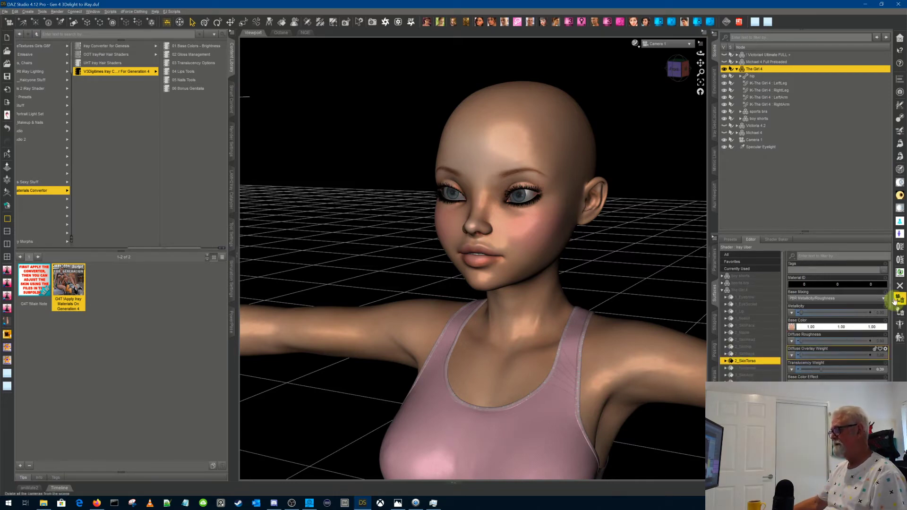
left_click_drag(893, 291, 889, 388)
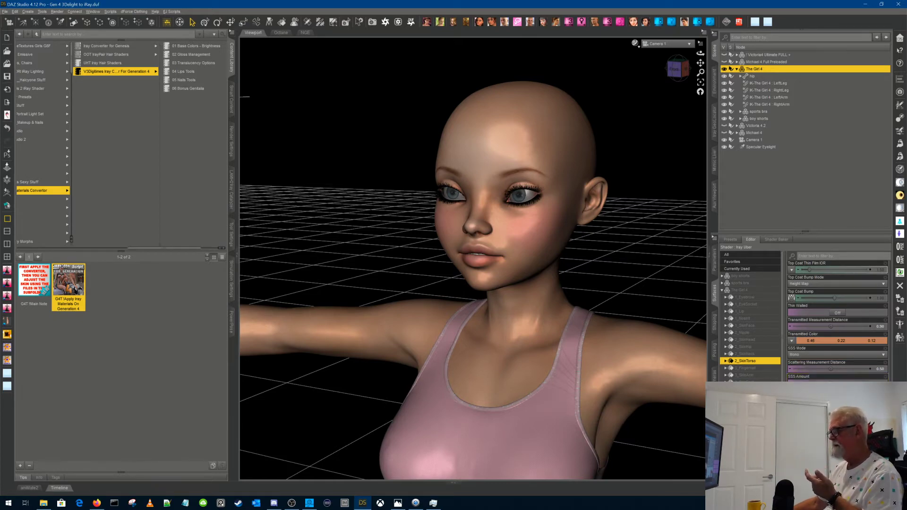
scroll(838, 326, "down", 3)
scroll(879, 284, "up", 6)
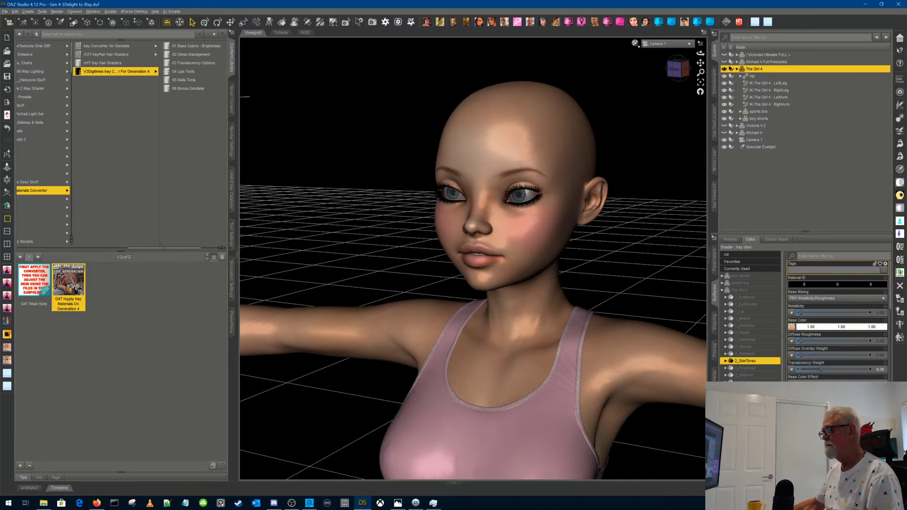
Select The Girl 4's cornea surface and set its Refraction Index to 1.38.
left_click(747, 446)
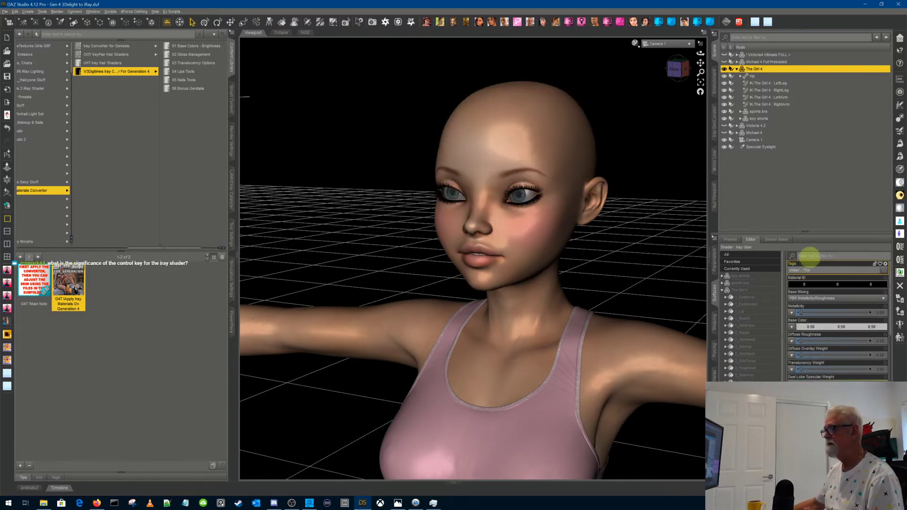
scroll(823, 327, "down", 8)
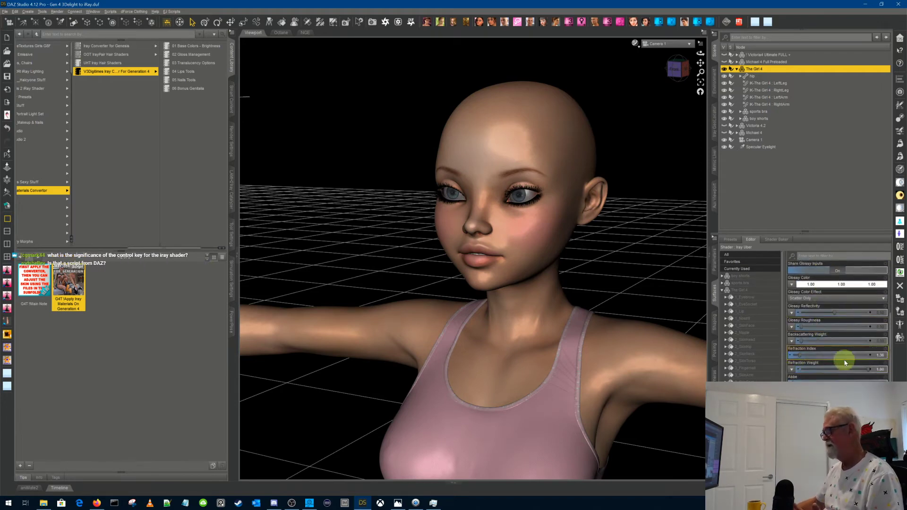
double_click(859, 355)
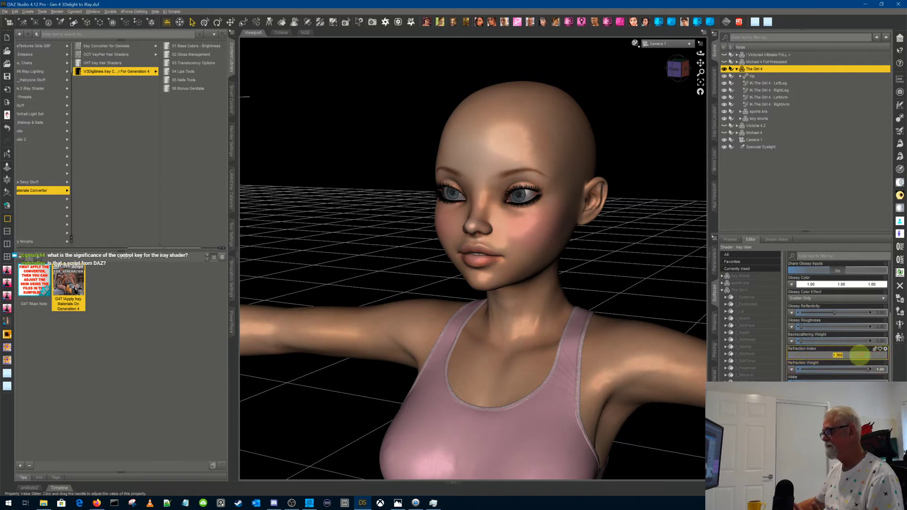
key("BackSpace")
key("BackSpace")
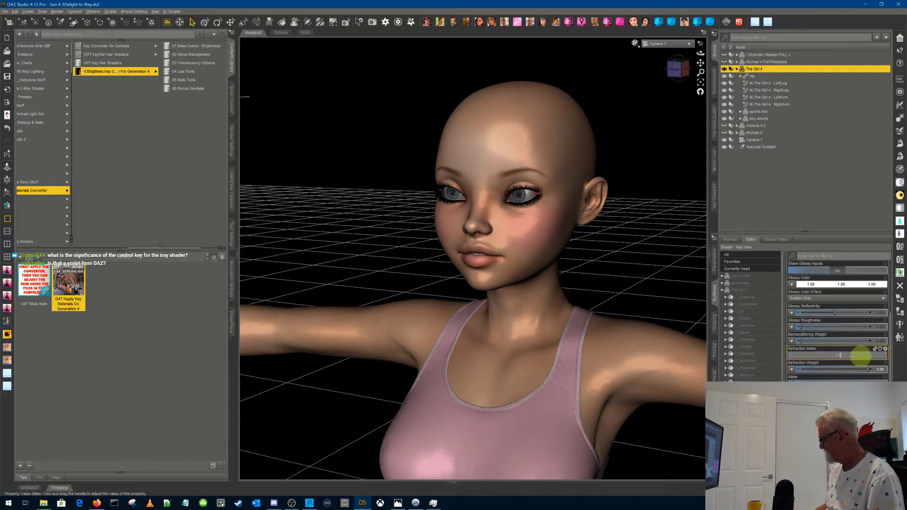
type("8")
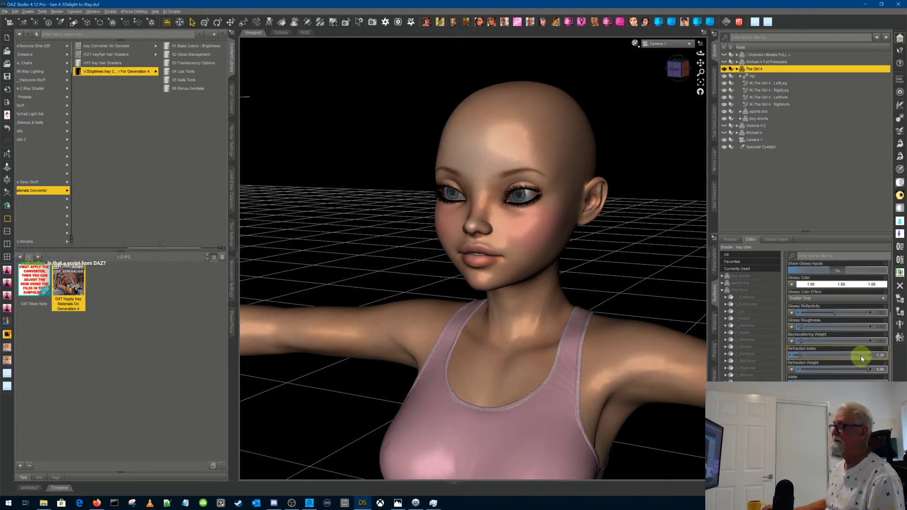
key("Return")
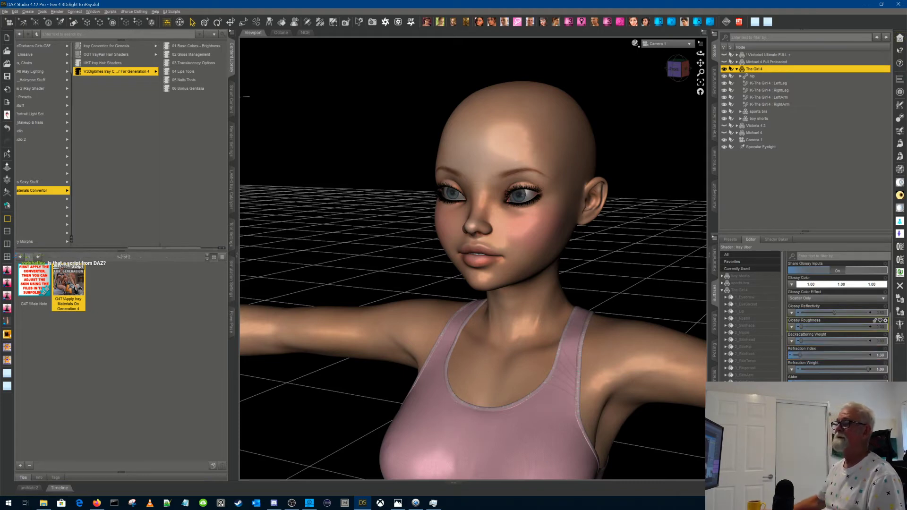
Preview the converted materials in NVIDIA Iray and frame Camera 1 closer on the figure's face.
left_click(636, 46)
left_click(628, 125)
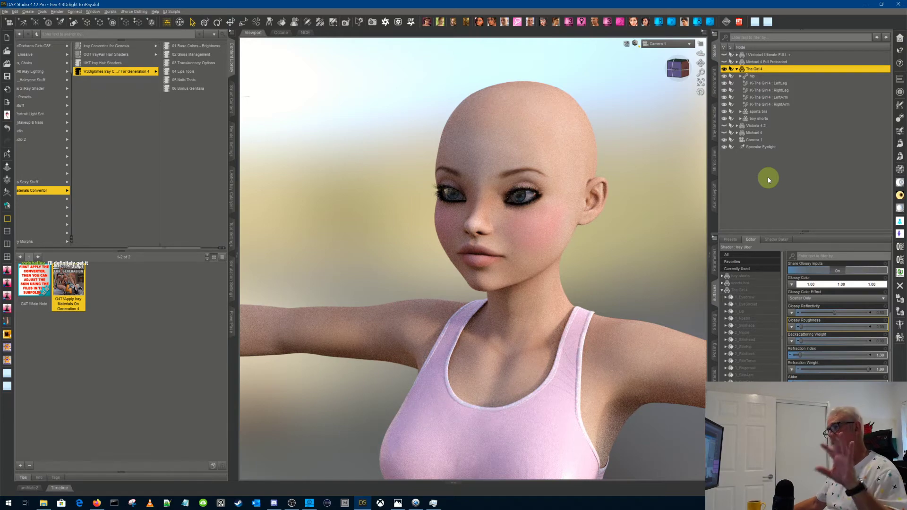
scroll(600, 237, "up", 2)
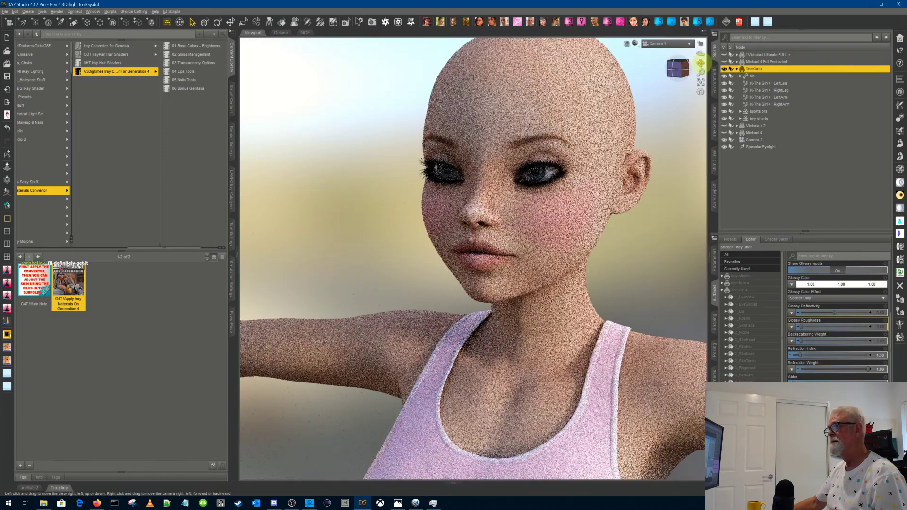
left_click_drag(700, 62, 761, 196)
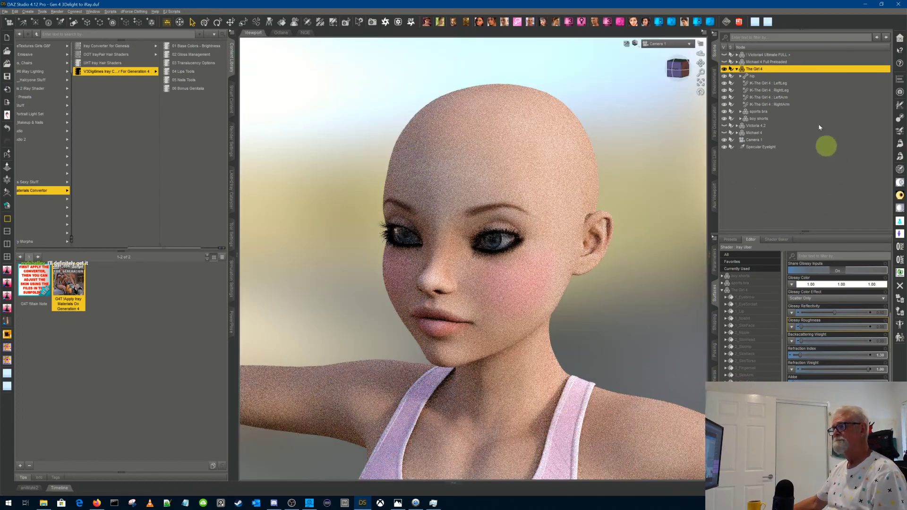
left_click(693, 53)
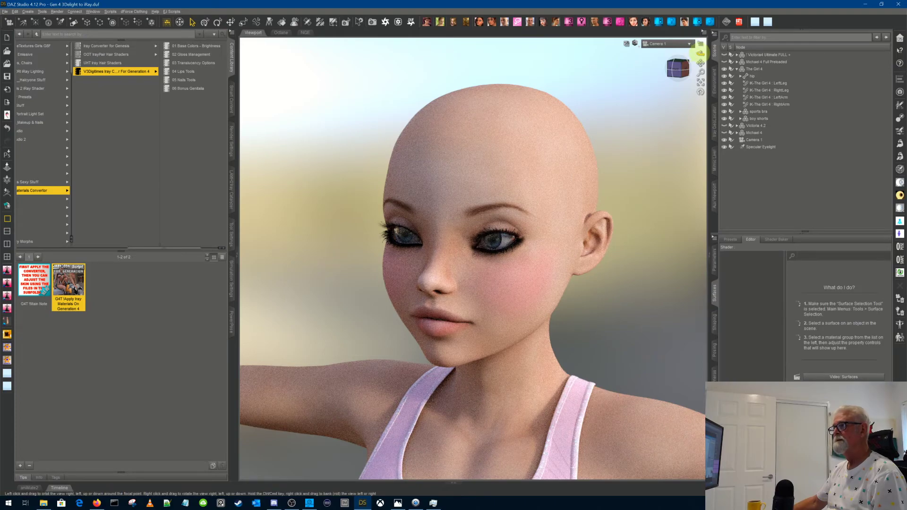
left_click_drag(700, 53, 700, 51)
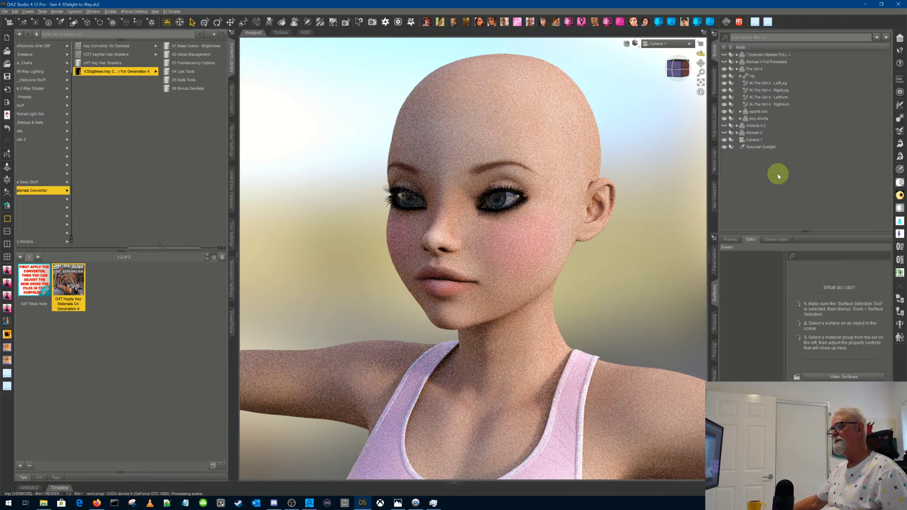
Select The Girl 4's 1_SkinFace surface and examine its converted glossy, translucency, bump and top coat parameters.
left_click(756, 70)
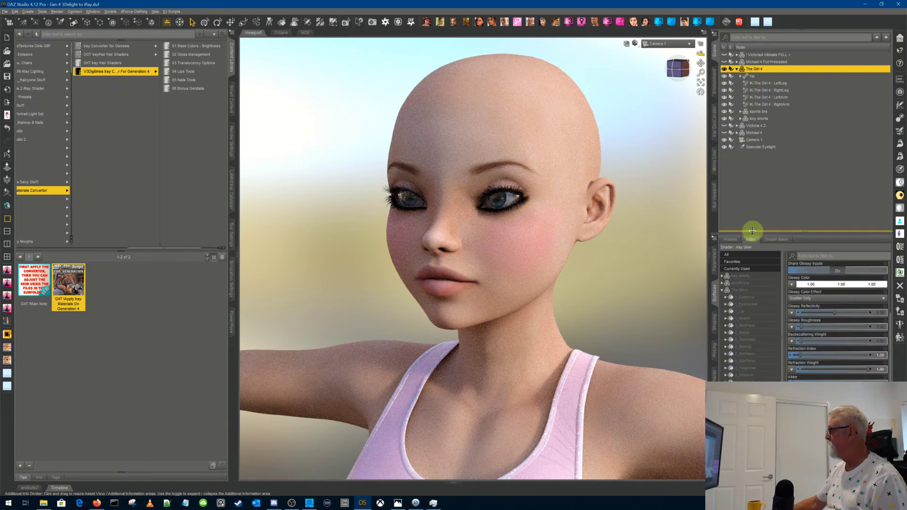
left_click(768, 325)
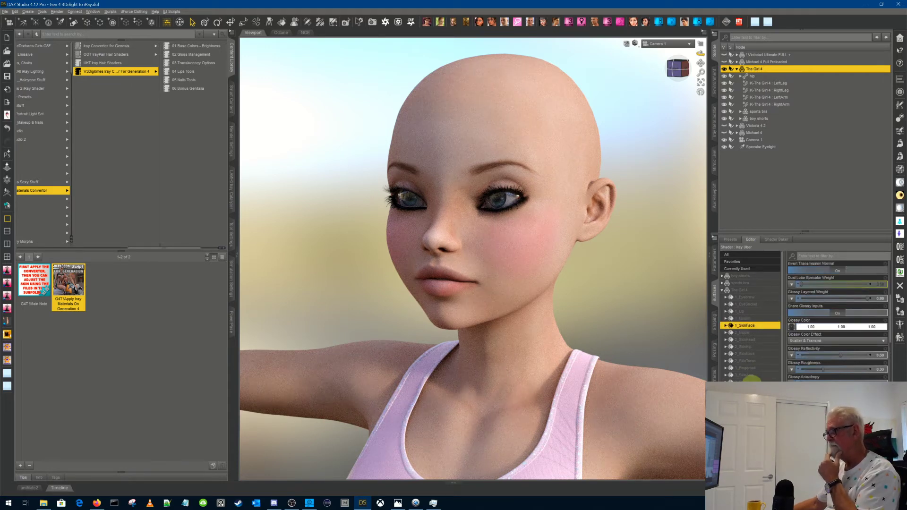
scroll(807, 392, "up", 5)
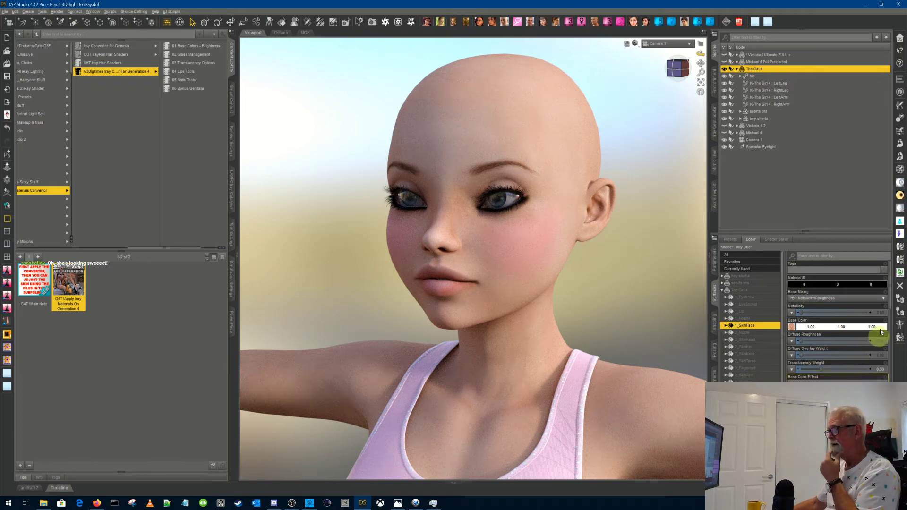
left_click_drag(891, 292, 889, 358)
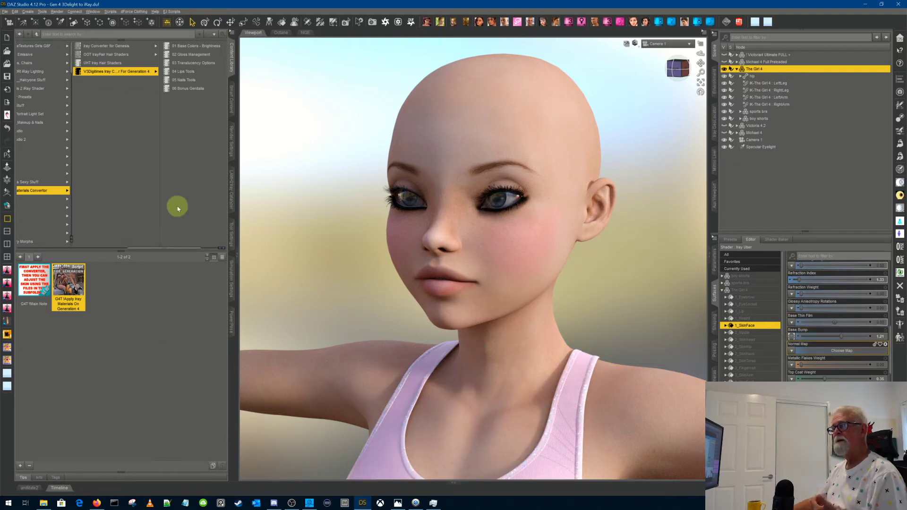
Apply the G4T All Glossy Features Step By Step Increase script from the converter's 02 Gloss Management category.
left_click(191, 48)
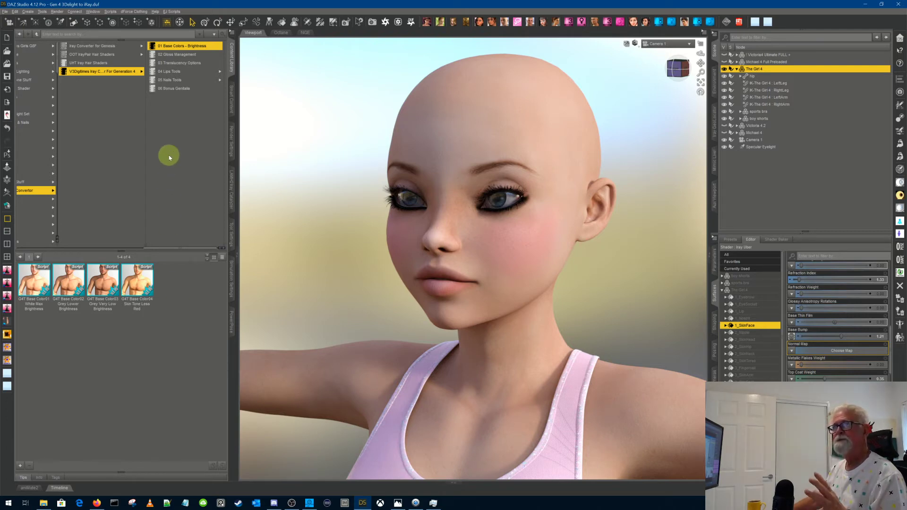
left_click(203, 54)
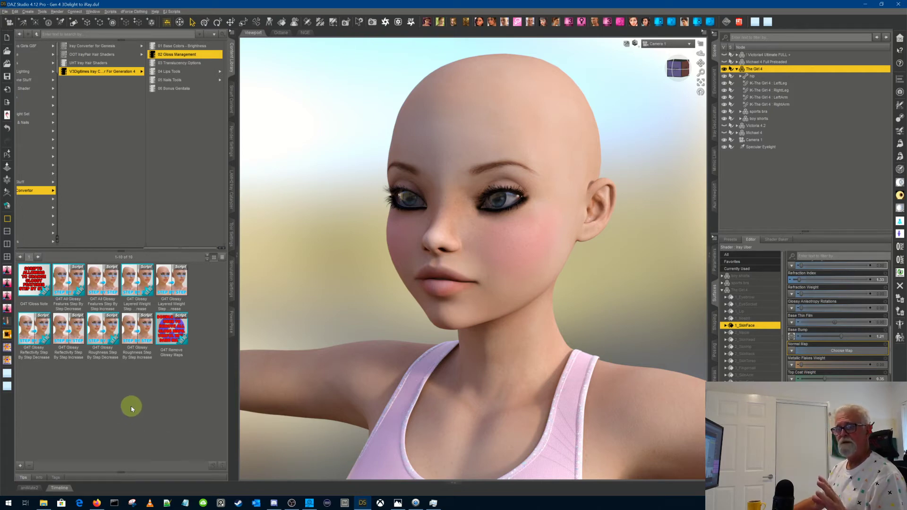
double_click(107, 285)
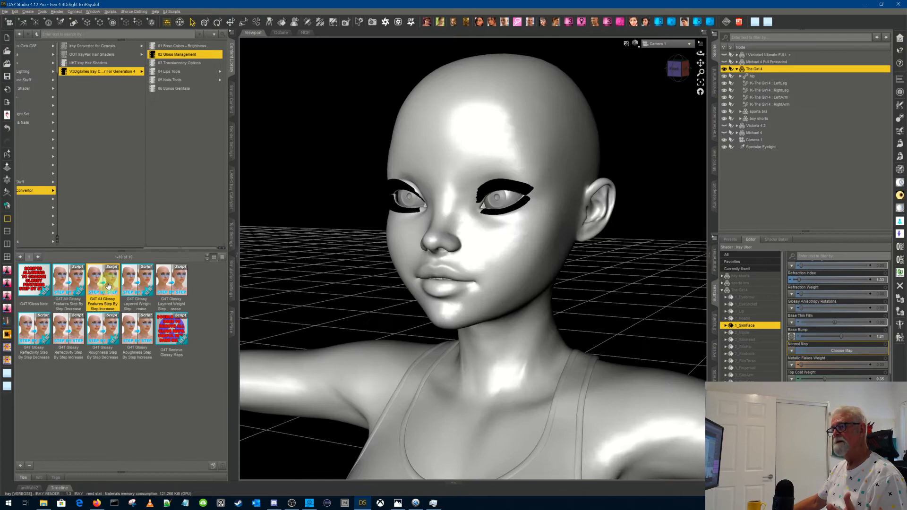
Apply the G4T Scattering Effects Type 3 script from the converter's 03 Translucency Options category to The Girl 4.
mouse_move(108, 285)
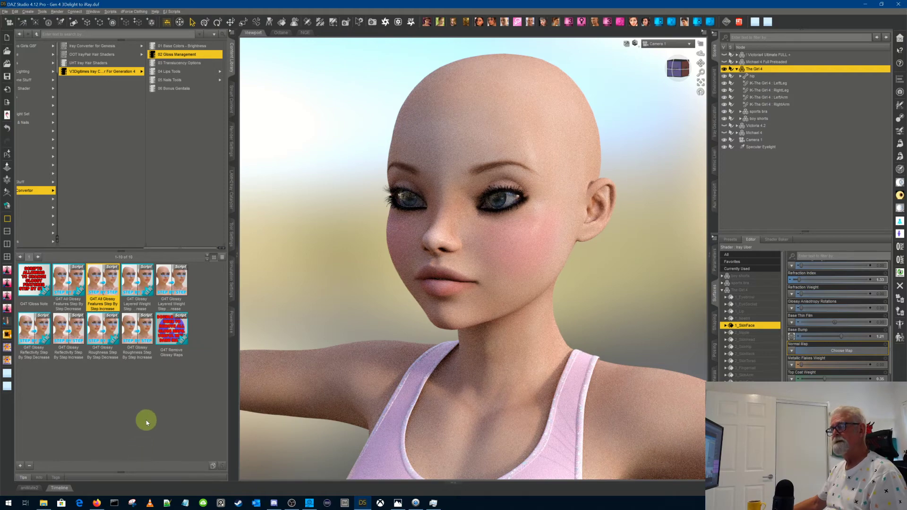
left_click(201, 64)
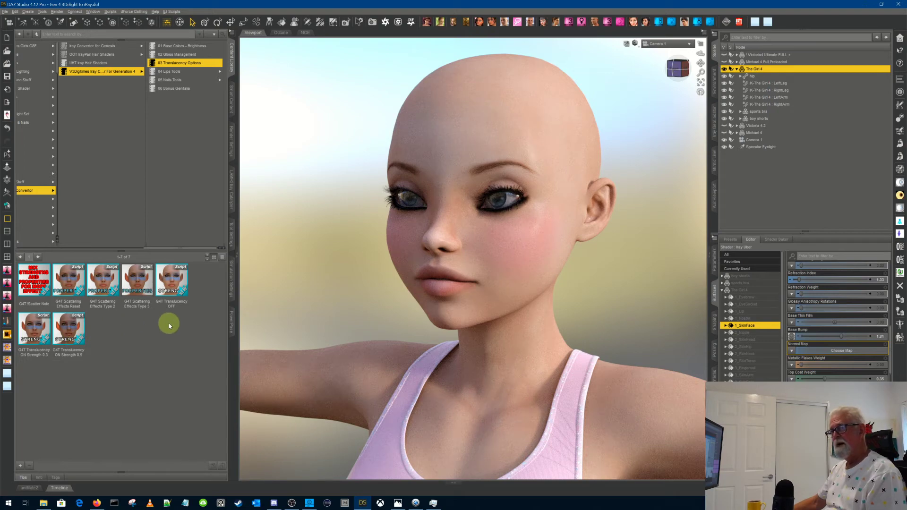
double_click(138, 284)
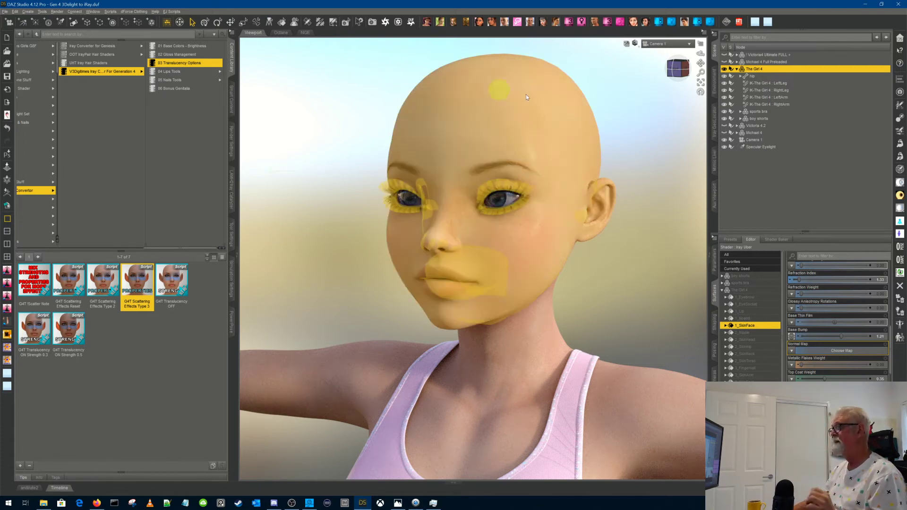
Switch the viewport from the NVIDIA Iray preview to a textured shaded view and frame The Girl 4 from head to thighs.
left_click(635, 43)
left_click(628, 114)
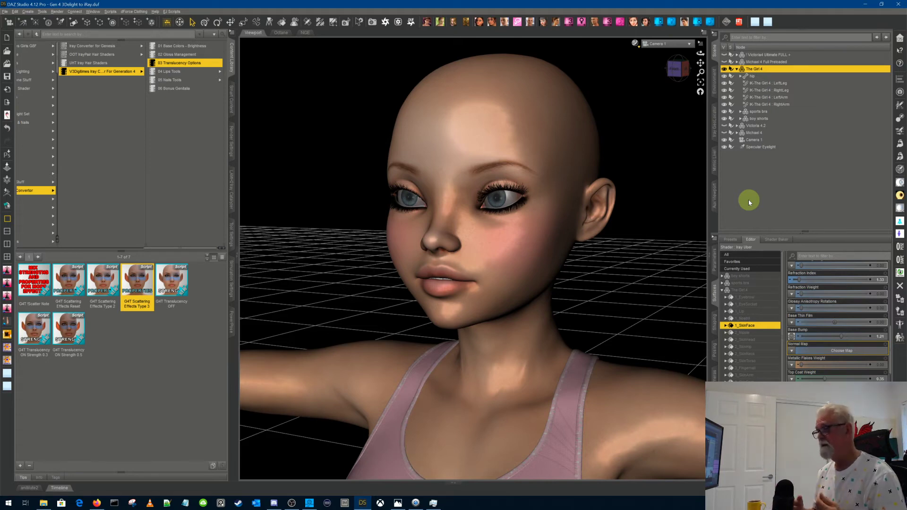
scroll(668, 225, "up", 3)
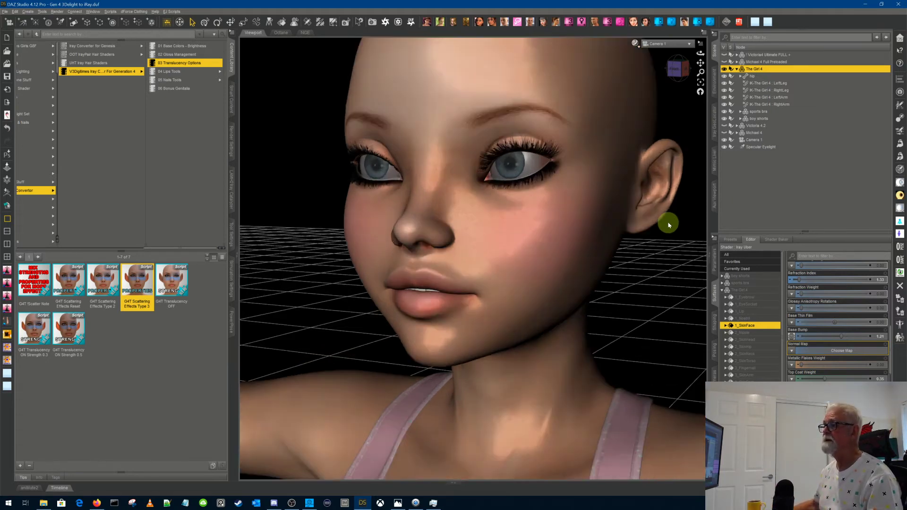
scroll(668, 225, "down", 5)
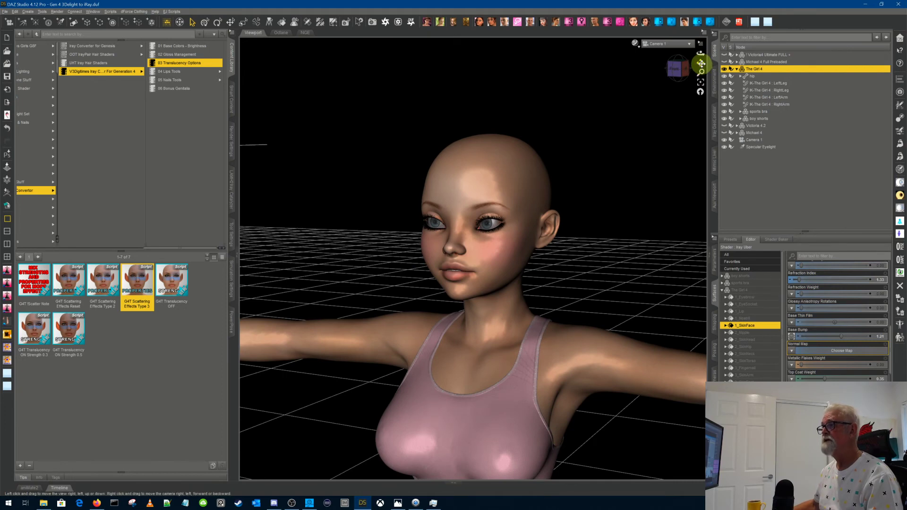
left_click_drag(701, 64, 640, 355)
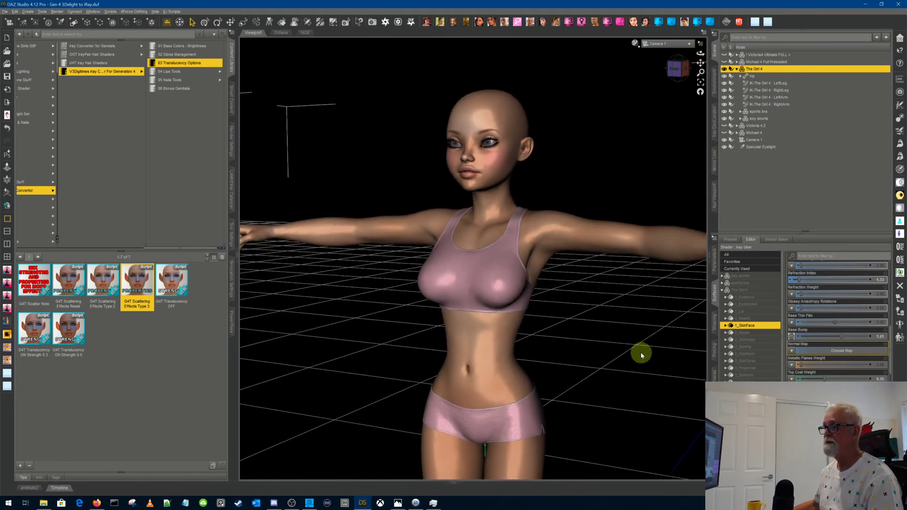
scroll(641, 354, "down", 3)
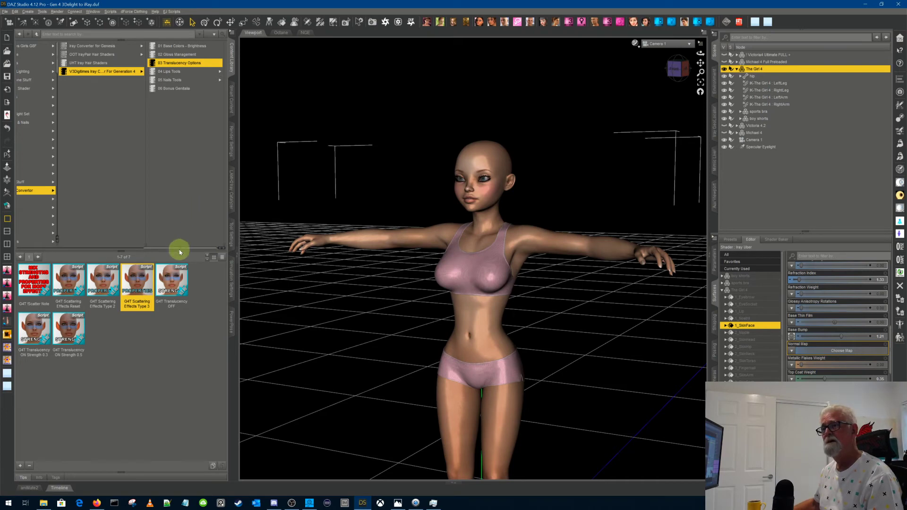
Inject the RealDetails INJ morphs from the _V4 Body Morphs RealDetails category into The Girl 4.
left_click_drag(178, 248, 51, 242)
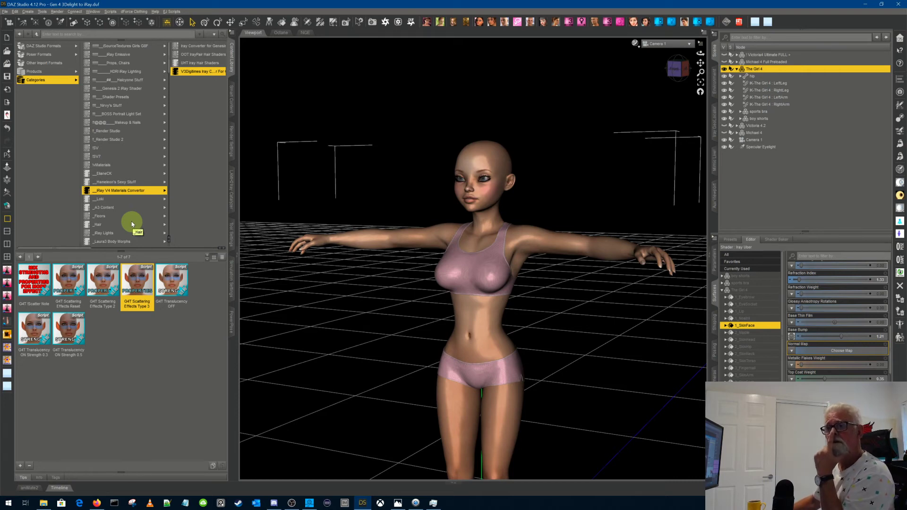
scroll(131, 222, "down", 3)
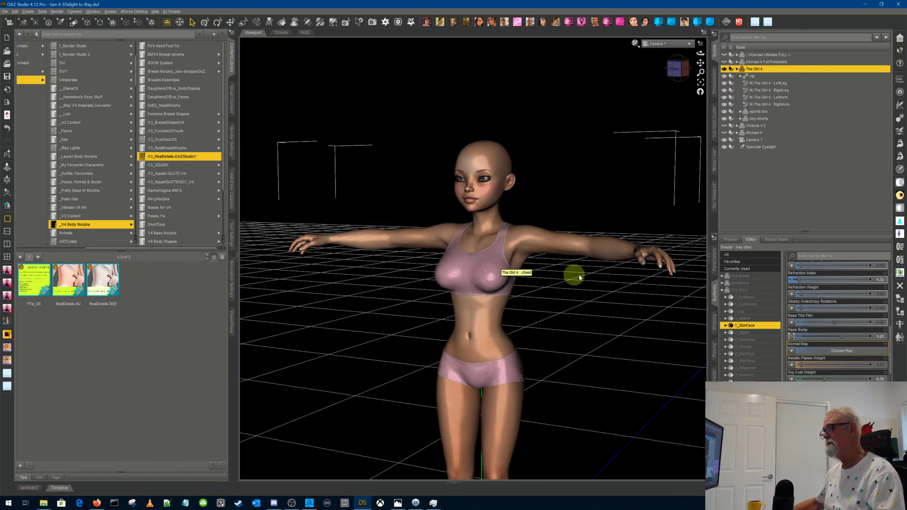
left_click(713, 264)
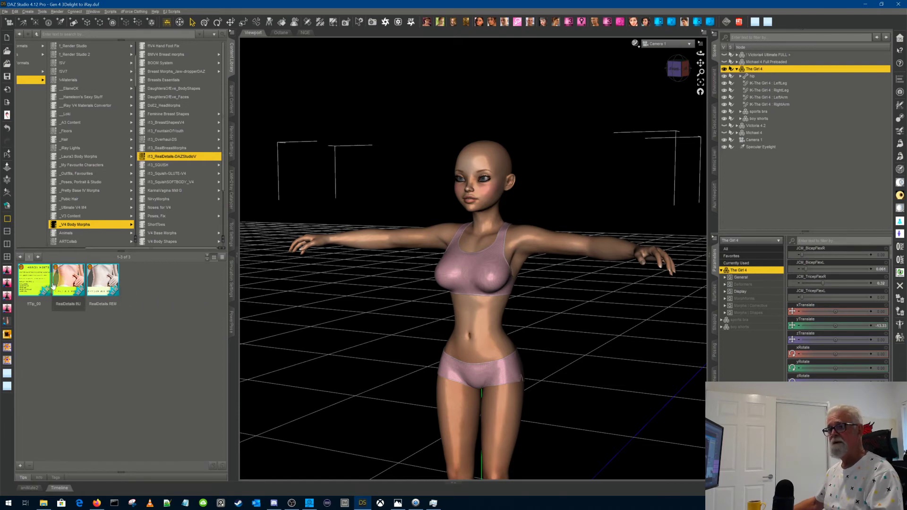
double_click(68, 282)
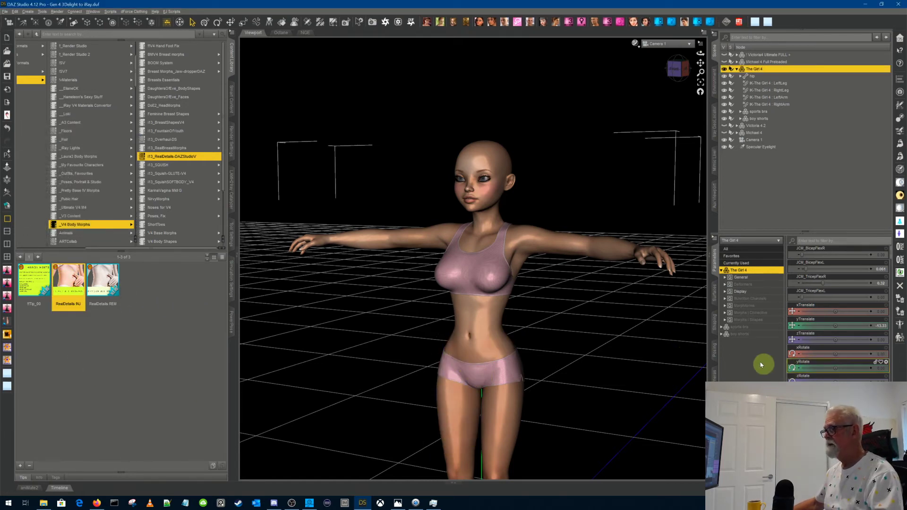
Set The Girl 4's RealRib, RealKnuckle, RealFeet and RealHand morphs in the Community group to 1.
left_click(725, 299)
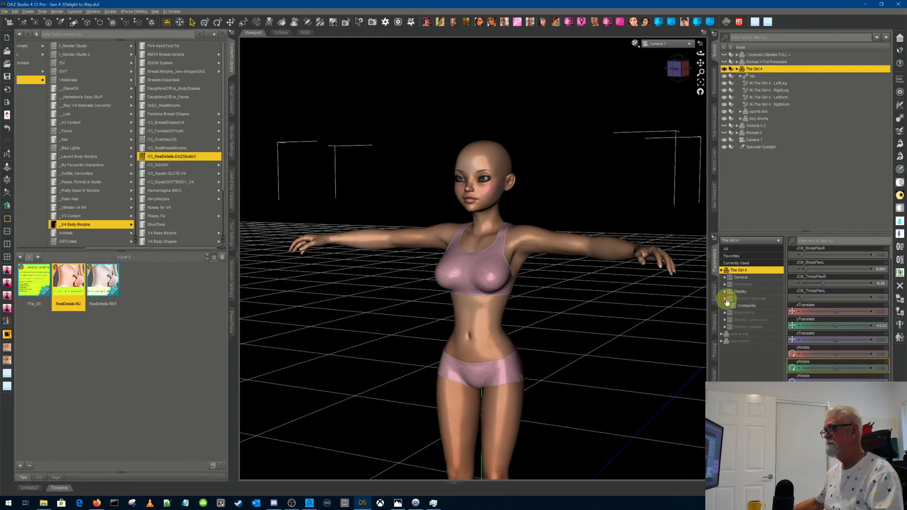
left_click(743, 305)
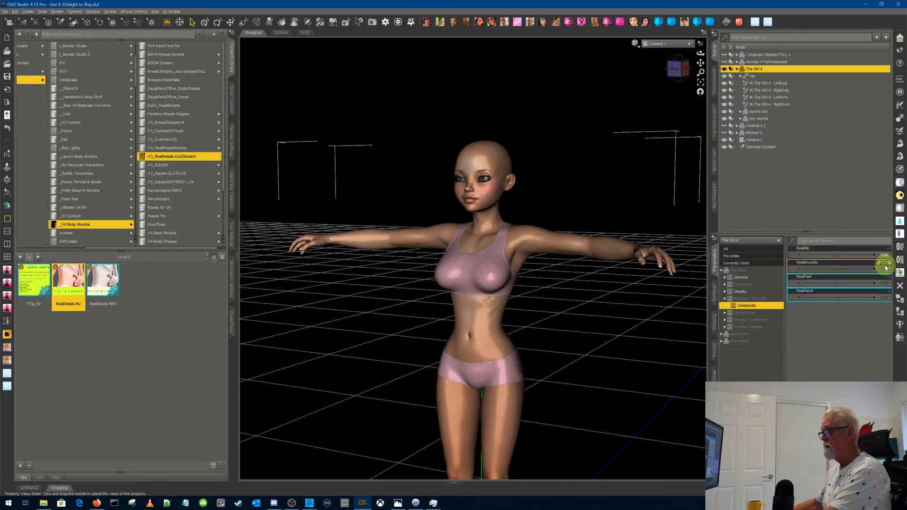
left_click(885, 268)
type("1")
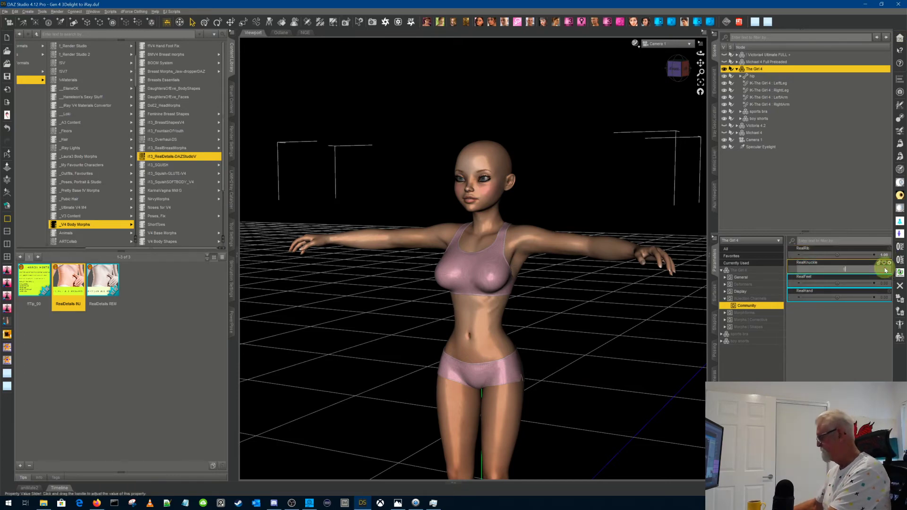
key("Return")
left_click(882, 283)
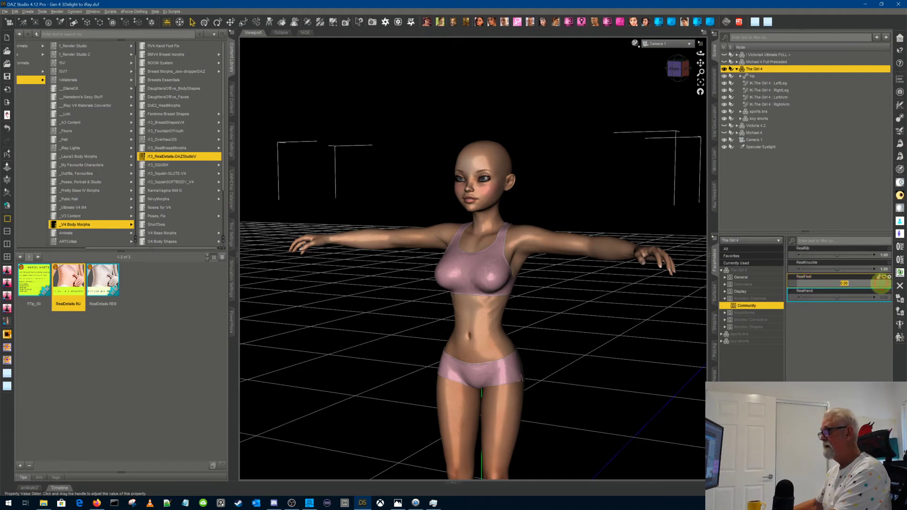
type("1")
key("Return")
left_click(882, 297)
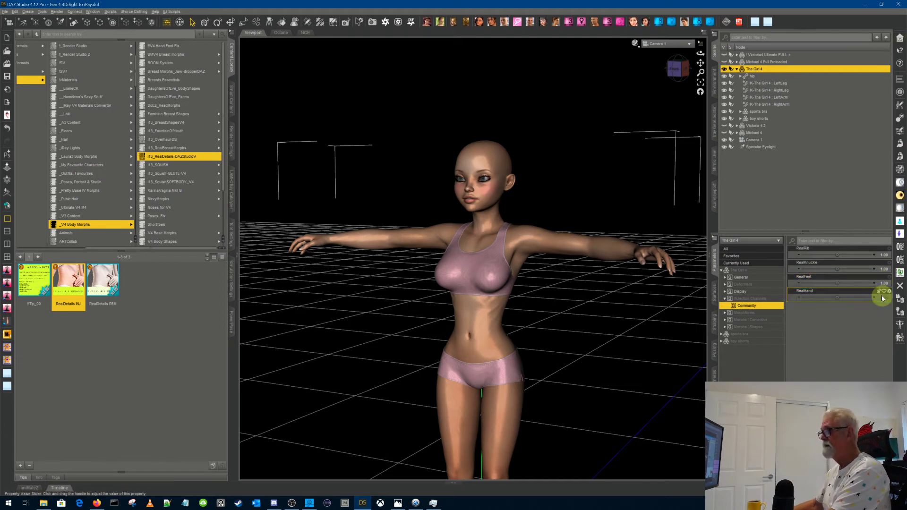
type("1")
key("Return")
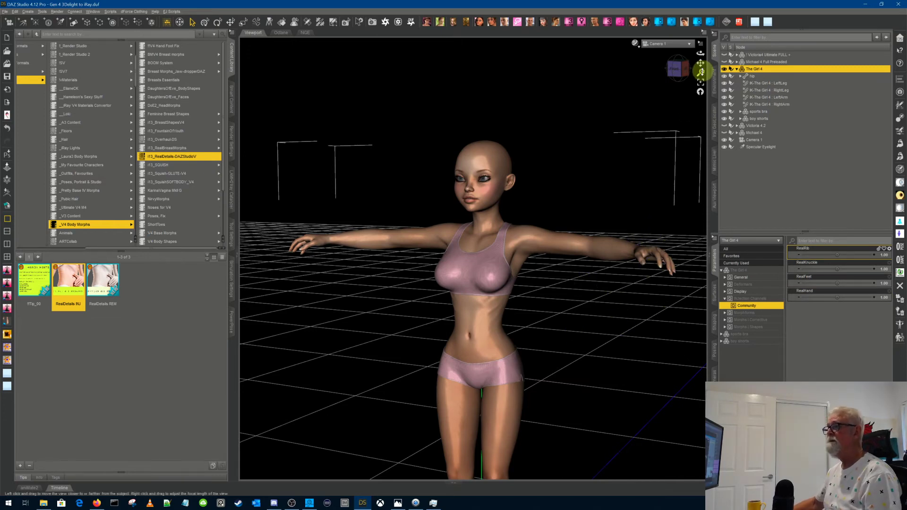
Inspect the detail morphs on The Girl 4's legs and feet up close and frame the whole figure.
left_click_drag(700, 63, 699, 63)
scroll(503, 429, "up", 10)
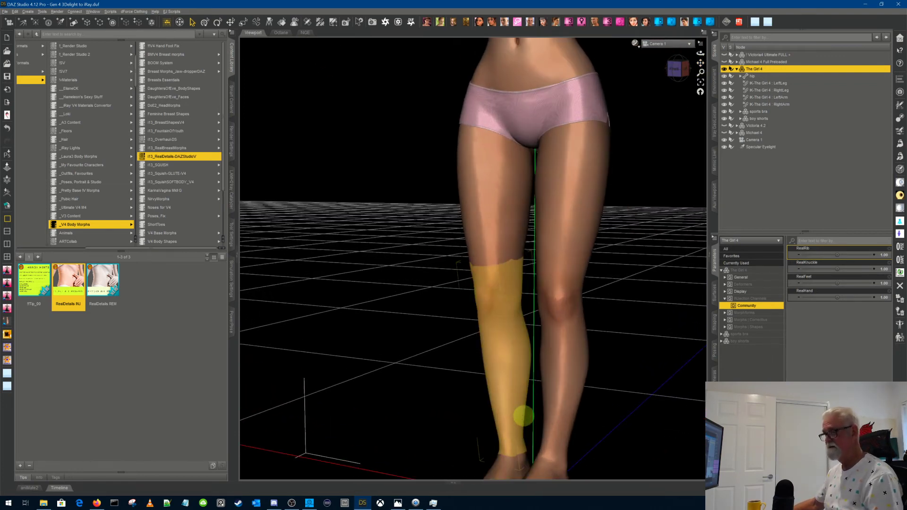
mouse_move(522, 415)
middle_mouse_down()
mouse_move(522, 407)
mouse_move(523, 416)
middle_mouse_up()
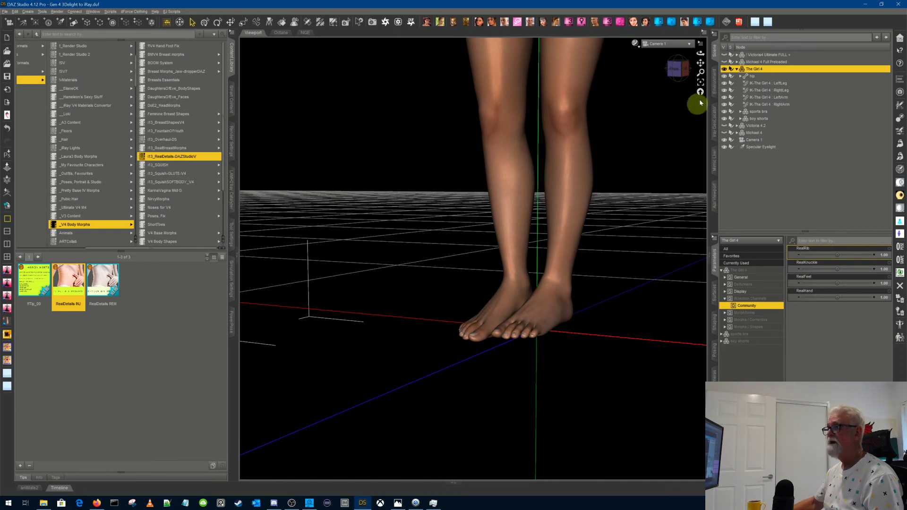
left_click_drag(701, 54, 702, 54)
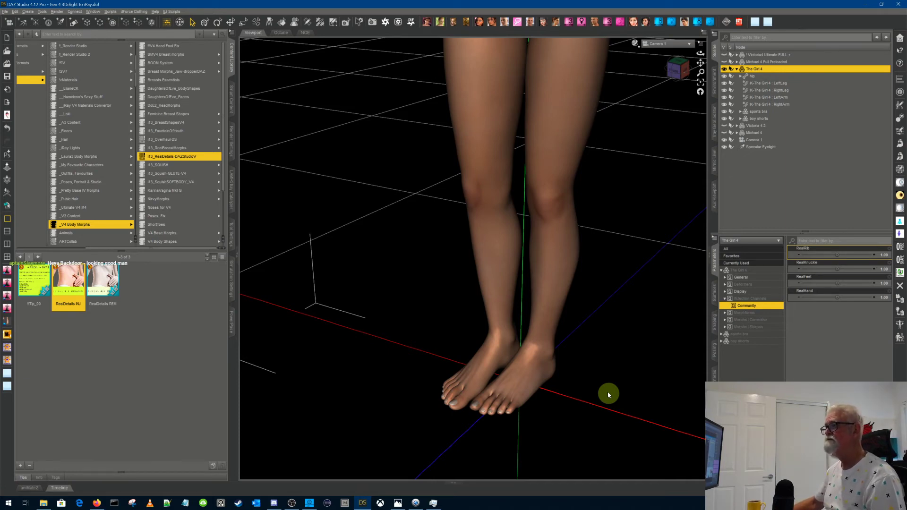
left_click(702, 81)
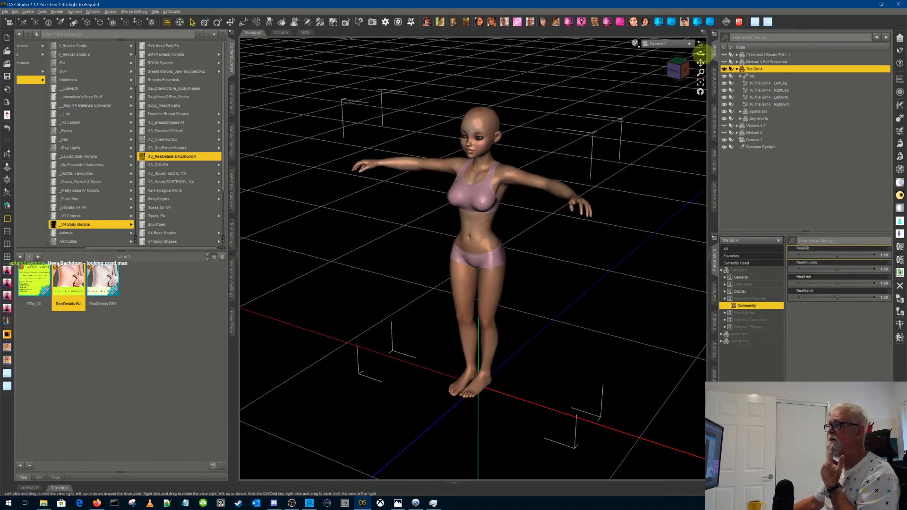
left_click_drag(700, 54, 701, 54)
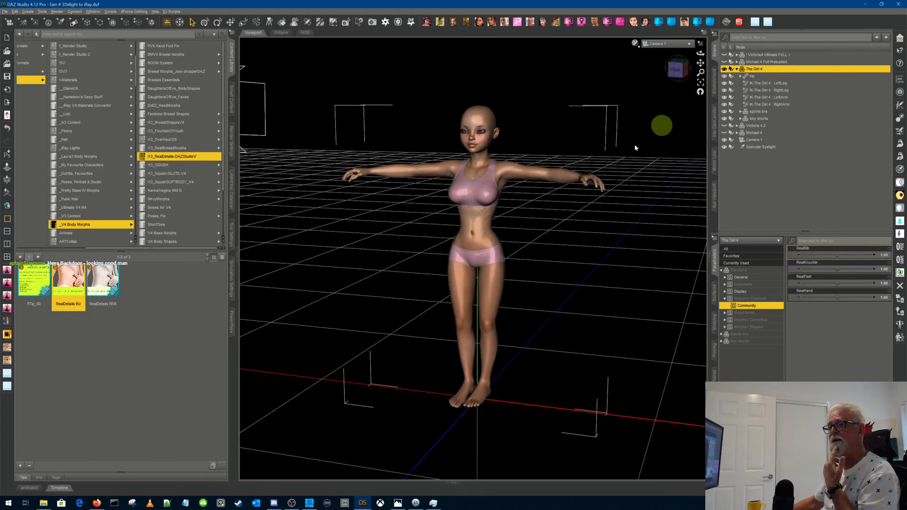
Load Anny Hair from the SWAM Hair Collection in the _Hair category into the scene.
left_click(107, 249)
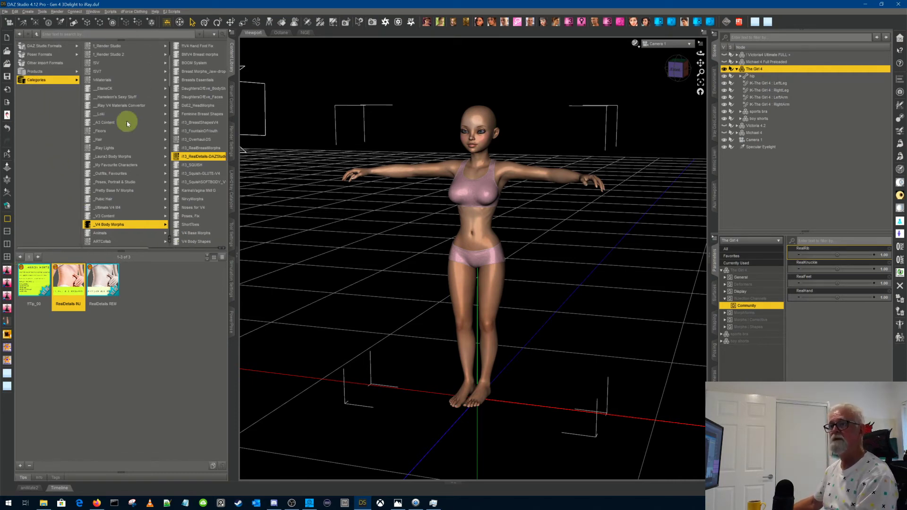
left_click(132, 140)
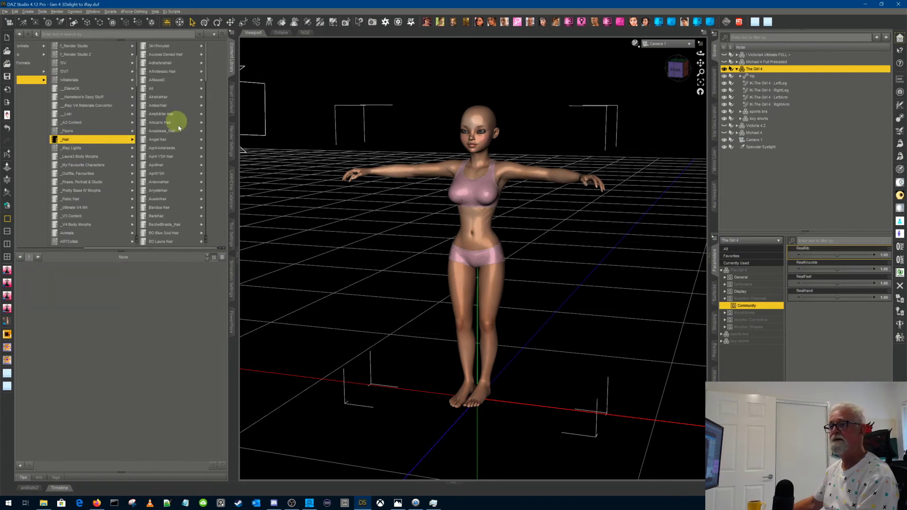
scroll(184, 137, "down", 8)
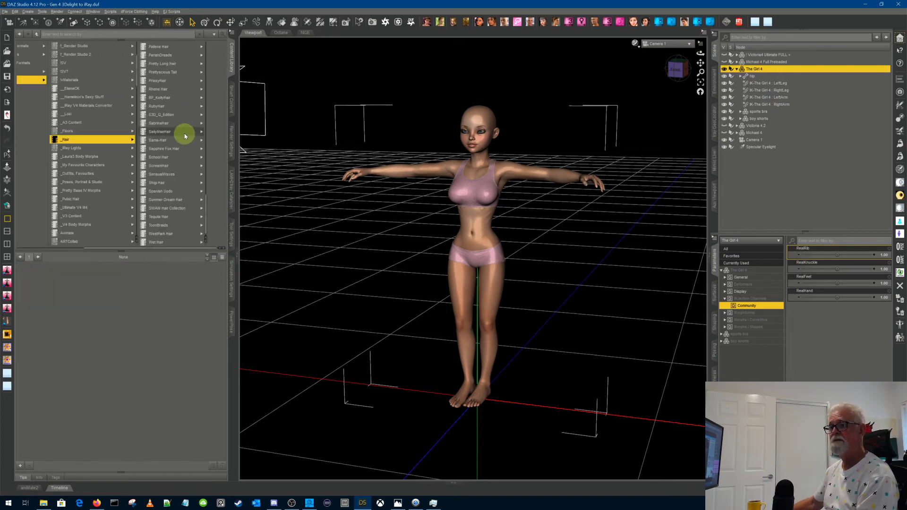
left_click(171, 208)
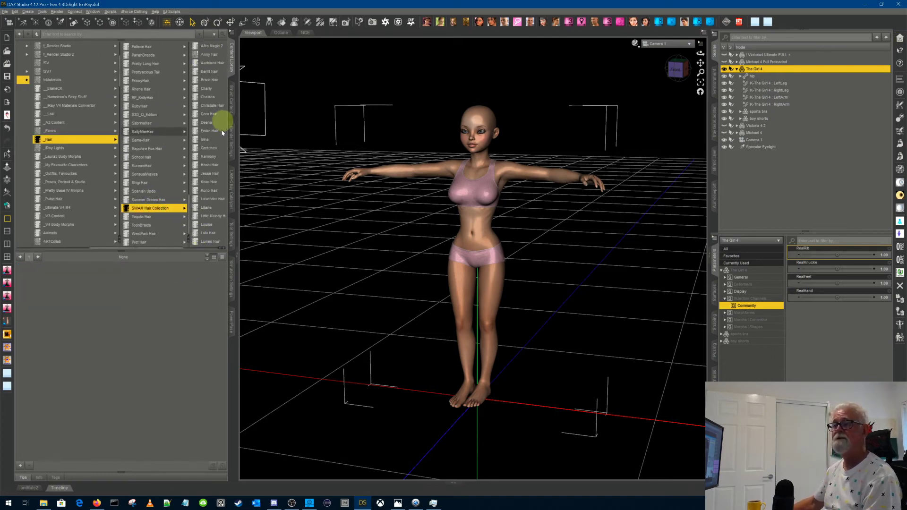
left_click(209, 53)
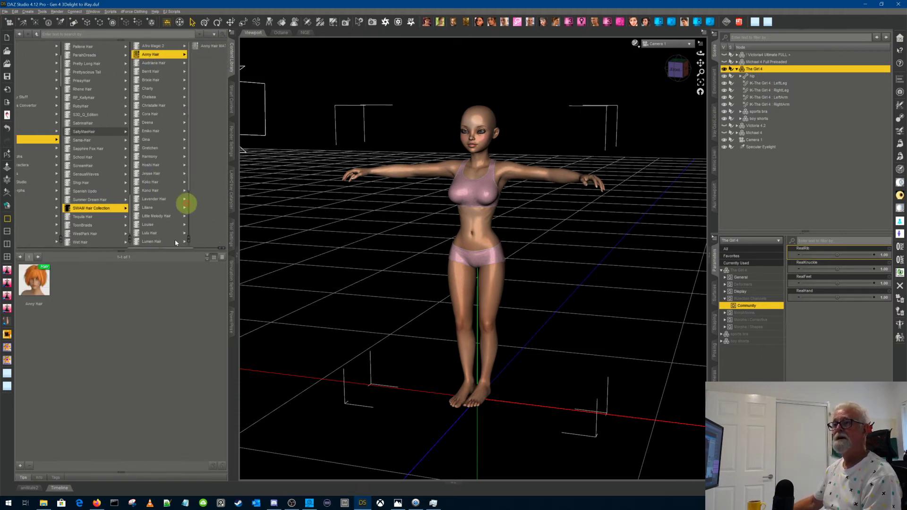
double_click(49, 297)
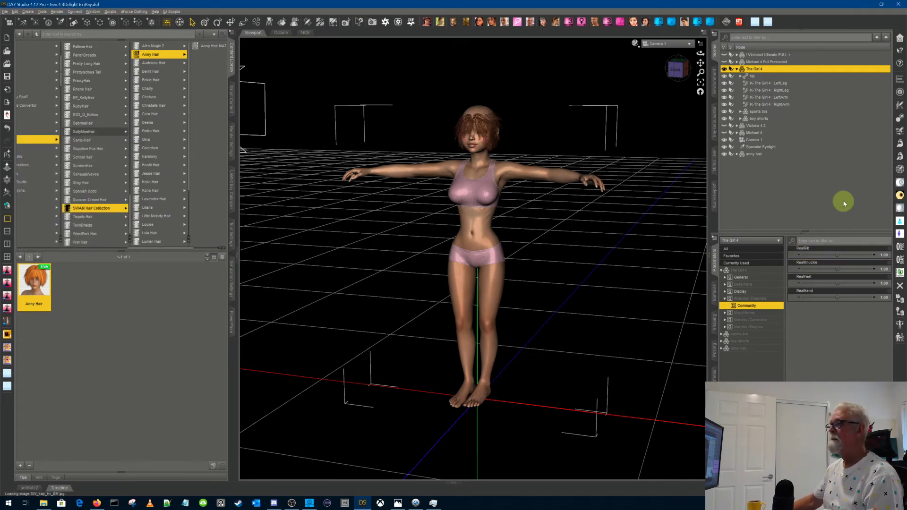
Select anny hair and examine the bangs, style and adjustment morphs in its Other parameter group.
left_click(755, 154)
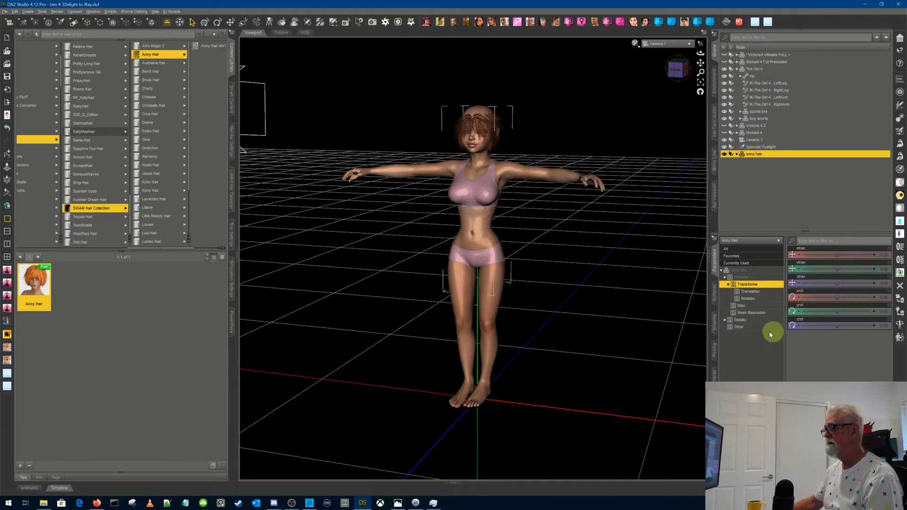
left_click(739, 327)
scroll(838, 311, "down", 4)
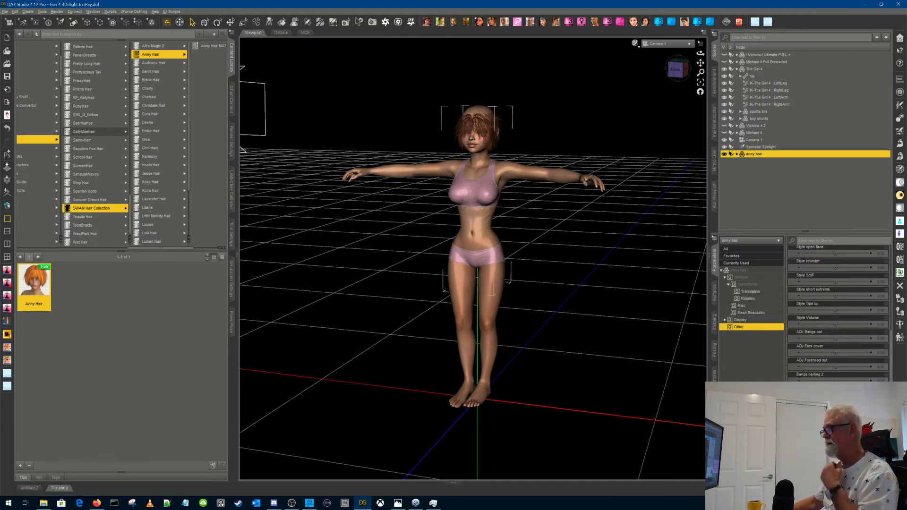
scroll(838, 311, "up", 5)
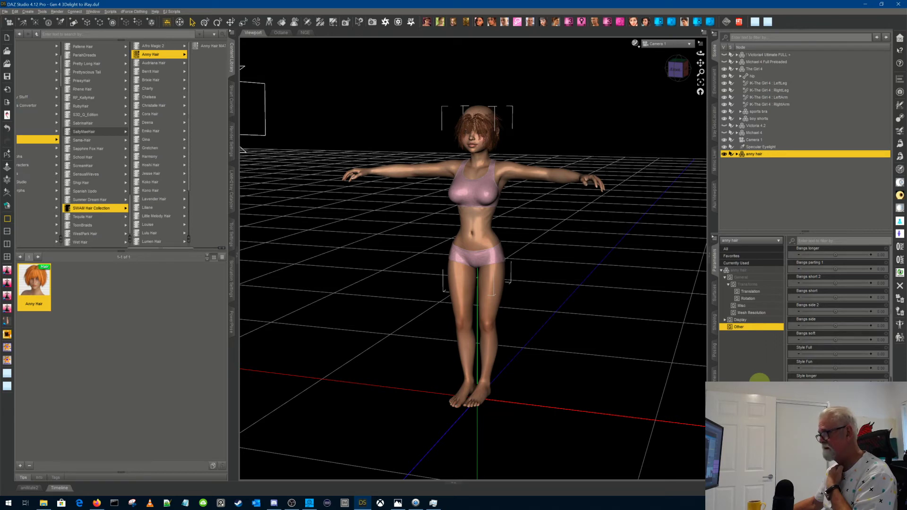
scroll(834, 378, "down", 3)
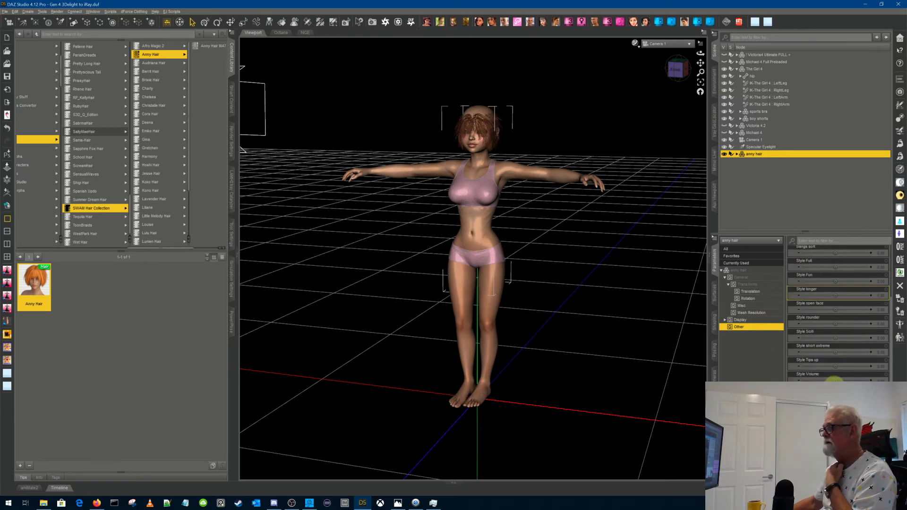
scroll(834, 380, "down", 2)
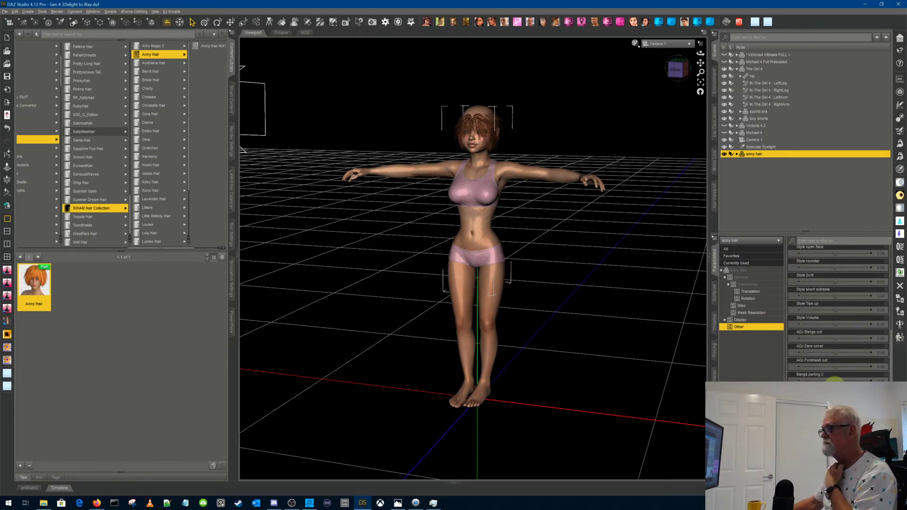
scroll(835, 379, "up", 5)
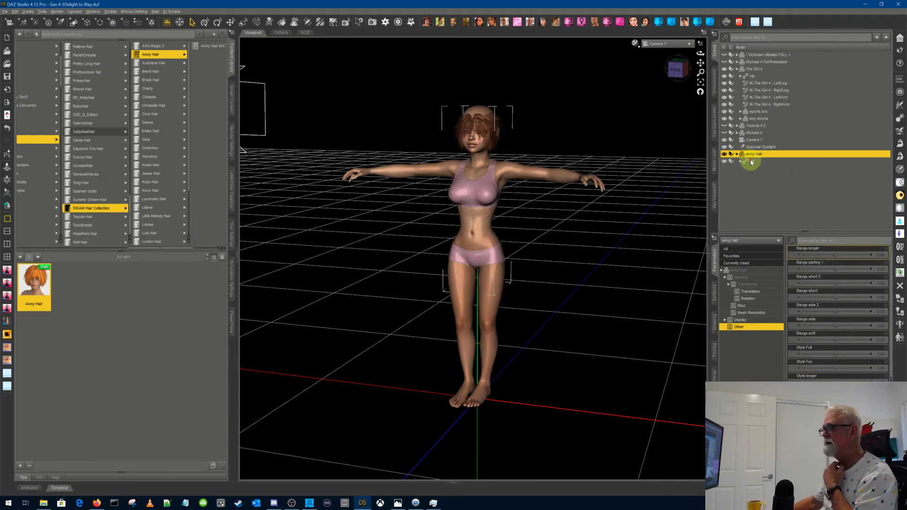
Set the Fit Poser G4 morph on anny hair's neck bone to 100%.
left_click(751, 162)
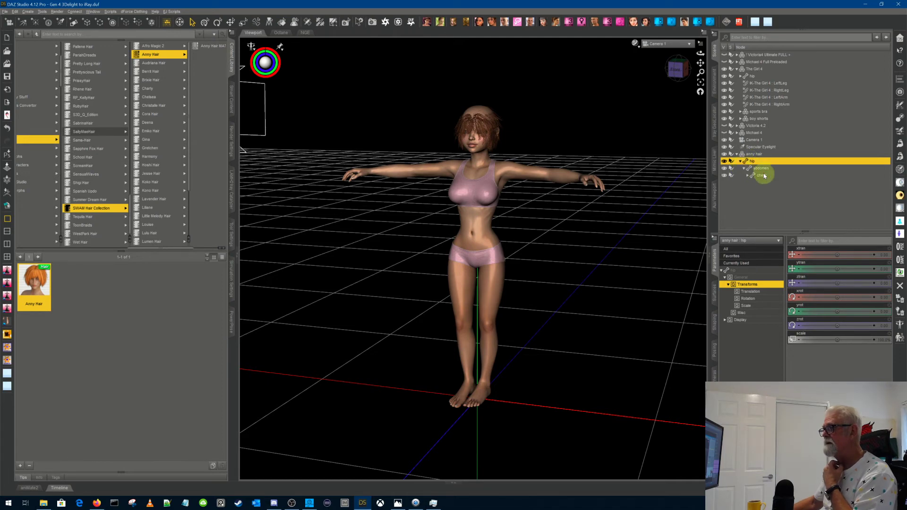
left_click(747, 175)
left_click(764, 183)
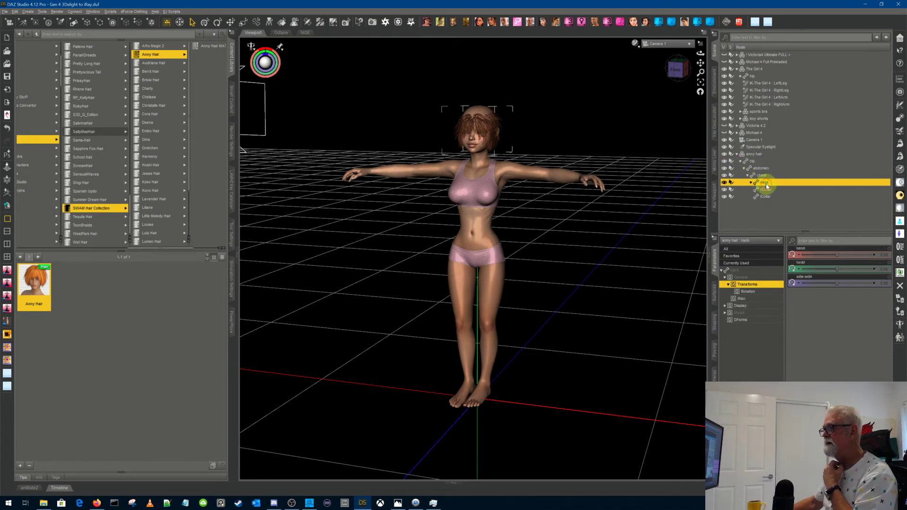
left_click(724, 313)
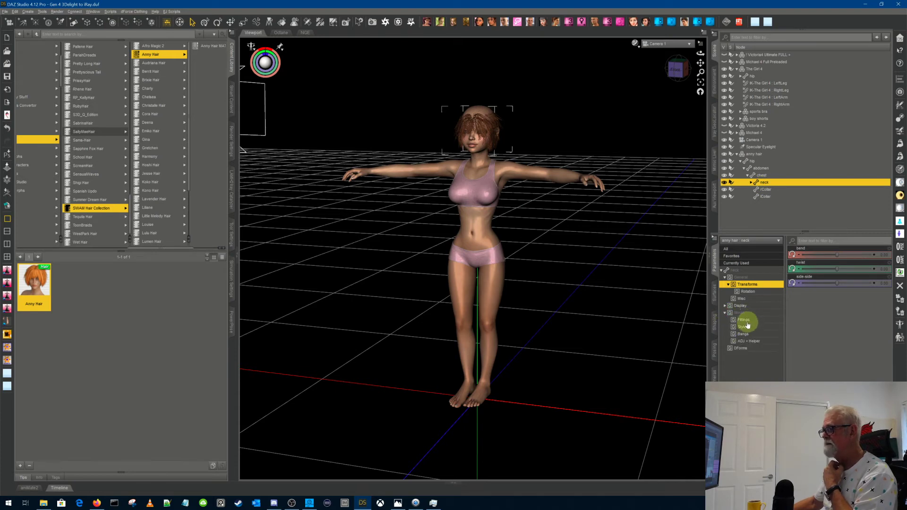
left_click(745, 321)
mouse_move(837, 269)
left_mouse_down()
mouse_move(853, 269)
mouse_move(831, 270)
left_mouse_up()
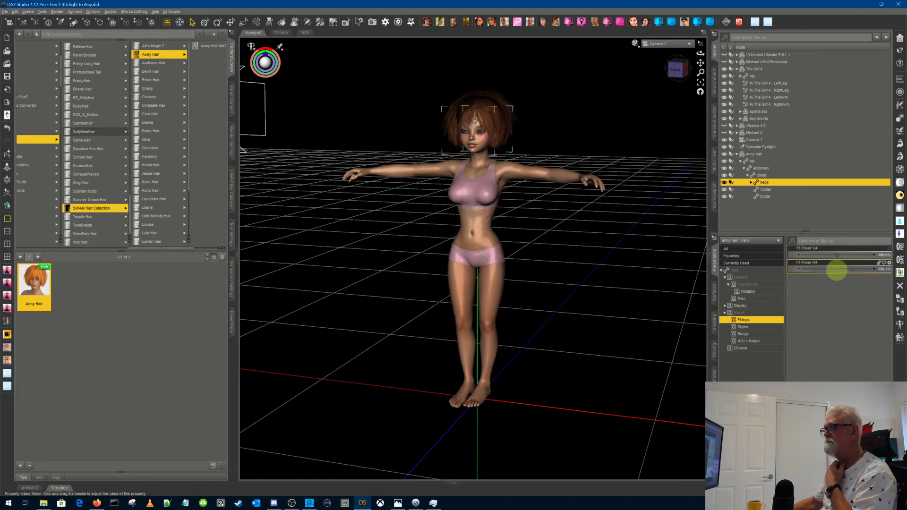
left_click(883, 268)
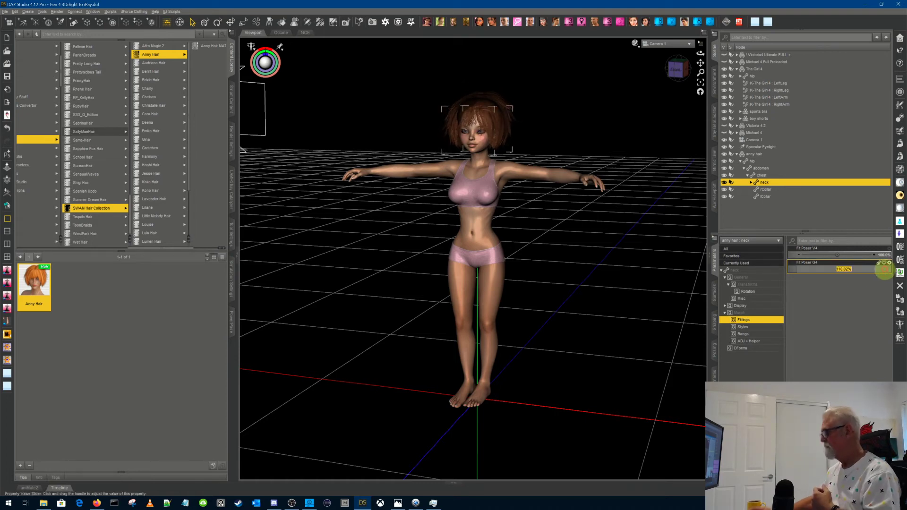
type("100")
key("Return")
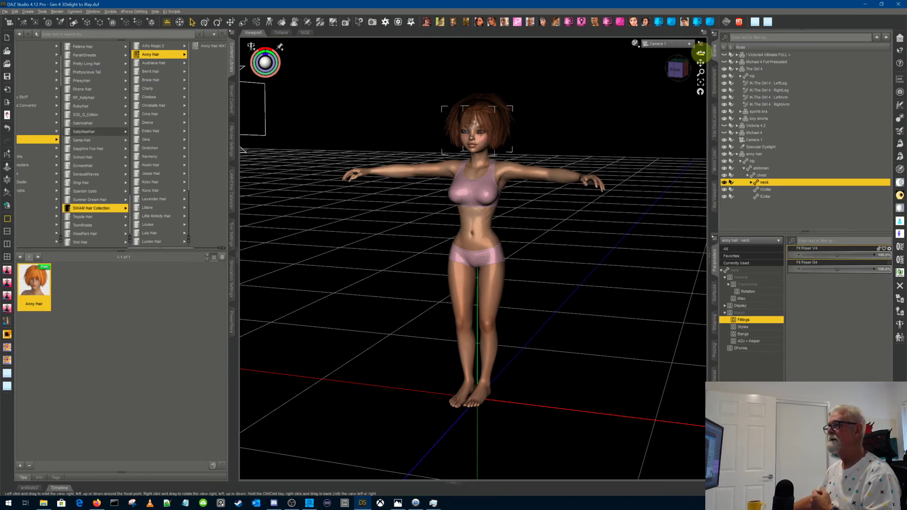
Apply the Anny Col 08 material preset from Anny Hair MATS to the hair.
left_click_drag(700, 53, 737, 52)
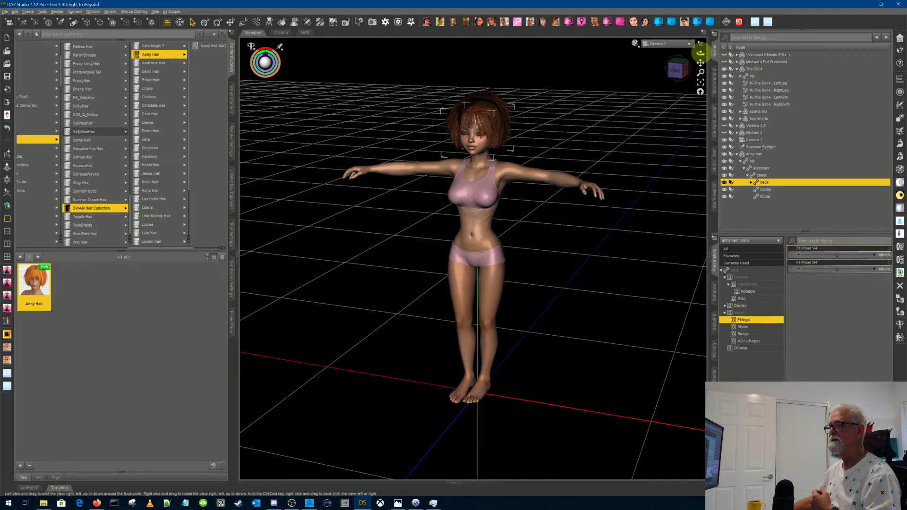
left_click(213, 46)
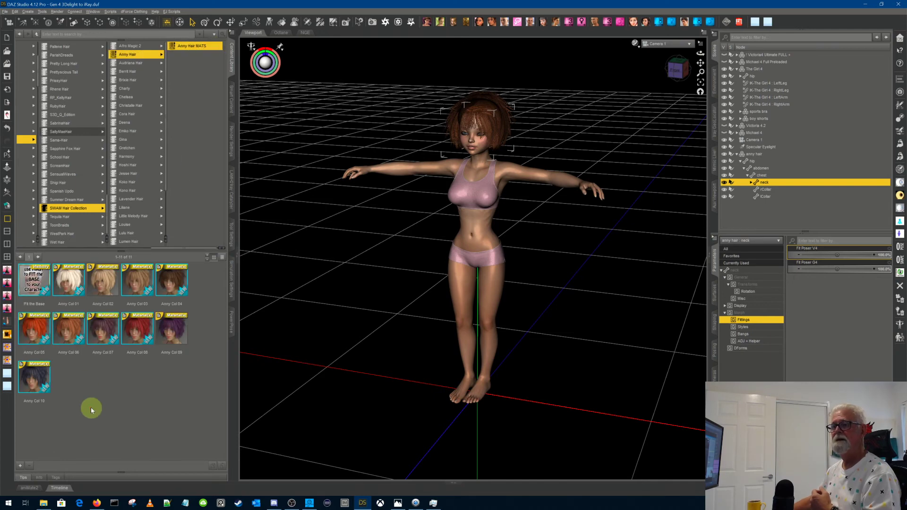
double_click(137, 330)
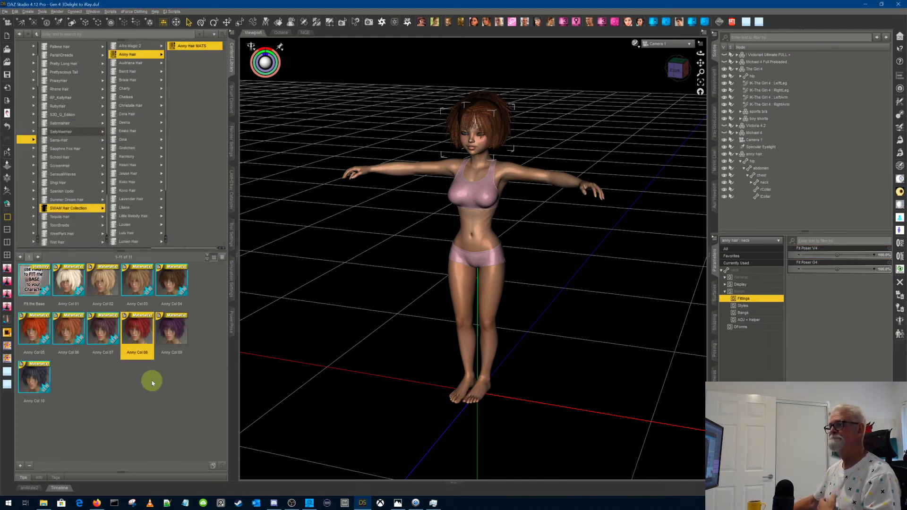
Apply the Iray Uber shader to all anny hair surfaces, with the Images option set to Ignore.
left_click(766, 152)
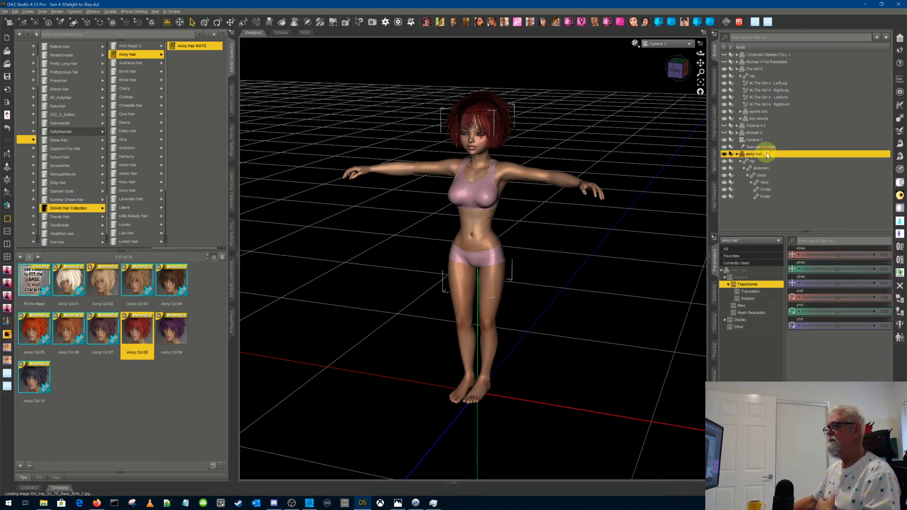
left_click(713, 292)
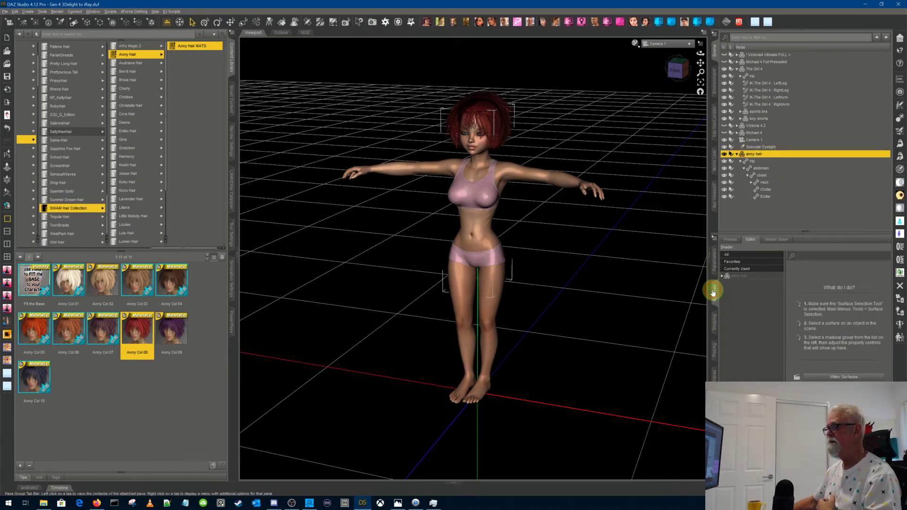
left_click(744, 275)
scroll(837, 394, "up", 6)
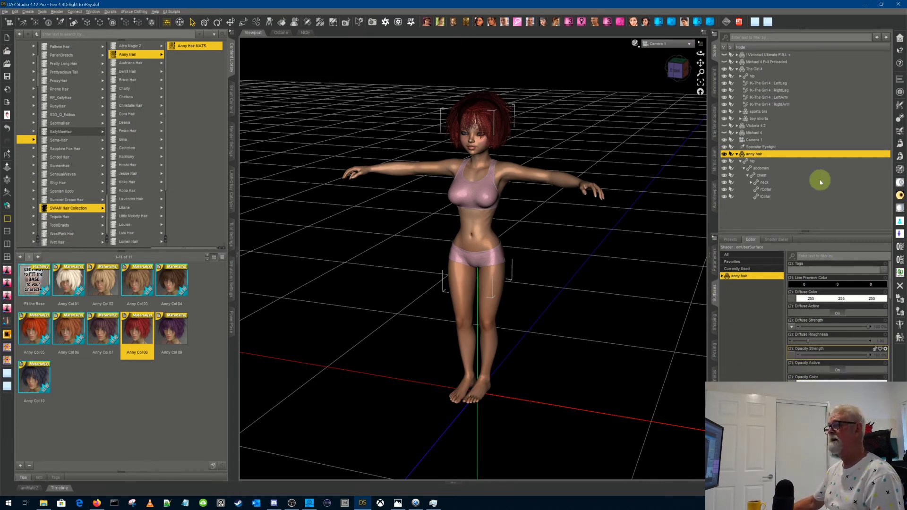
left_click(899, 184)
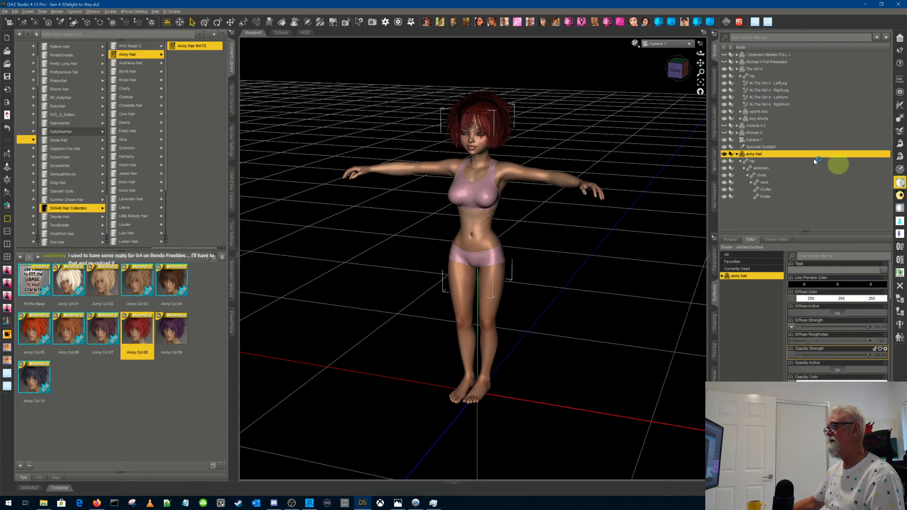
left_click(463, 116)
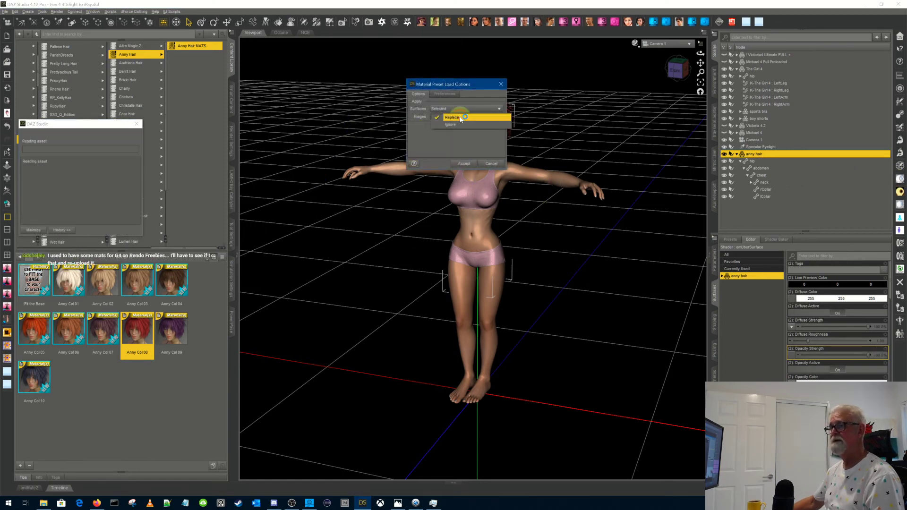
left_click(457, 123)
left_click(463, 162)
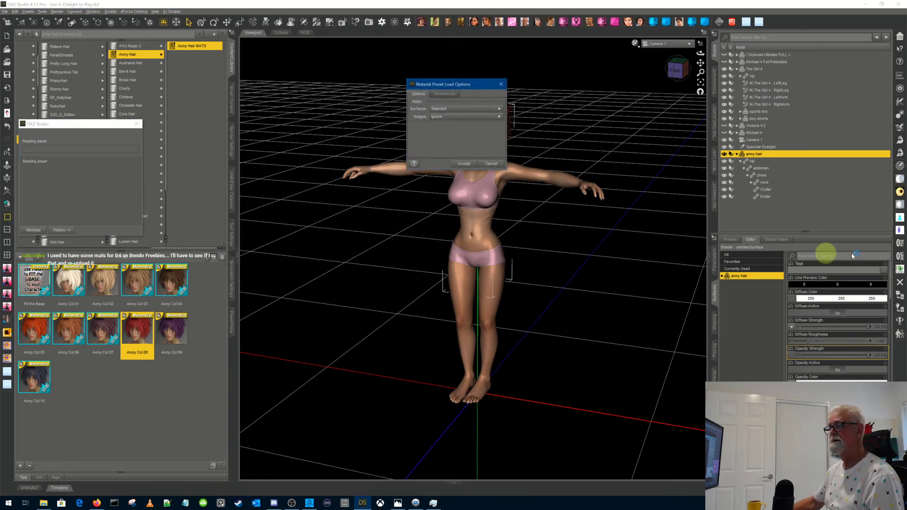
left_click(470, 164)
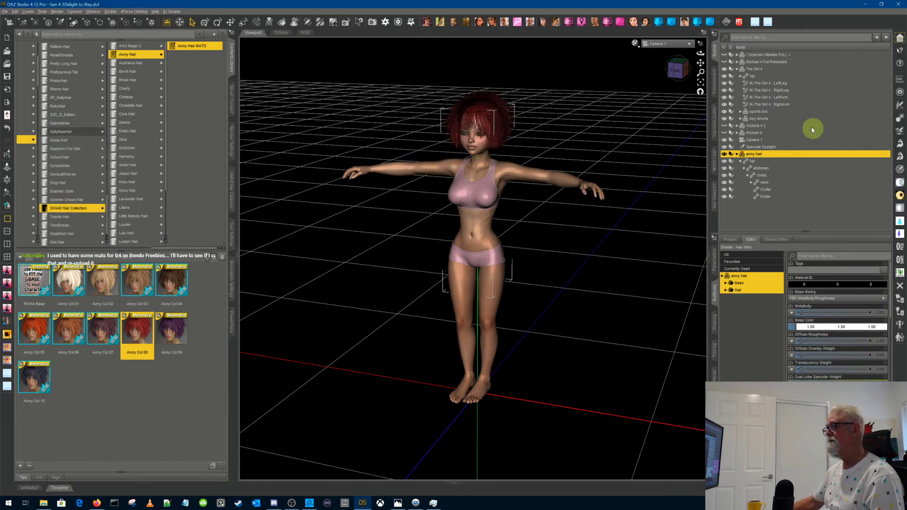
Apply the Iray Uber shader to the sports bra and boy shorts surfaces, ignoring the preset's images.
left_click(758, 112)
left_click(758, 119, "ctrl")
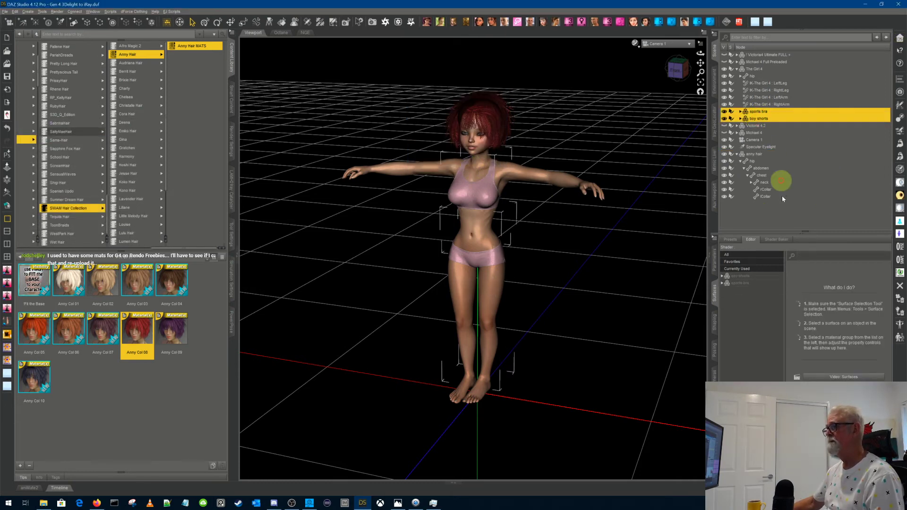
left_click(745, 278)
left_click(740, 284, "ctrl")
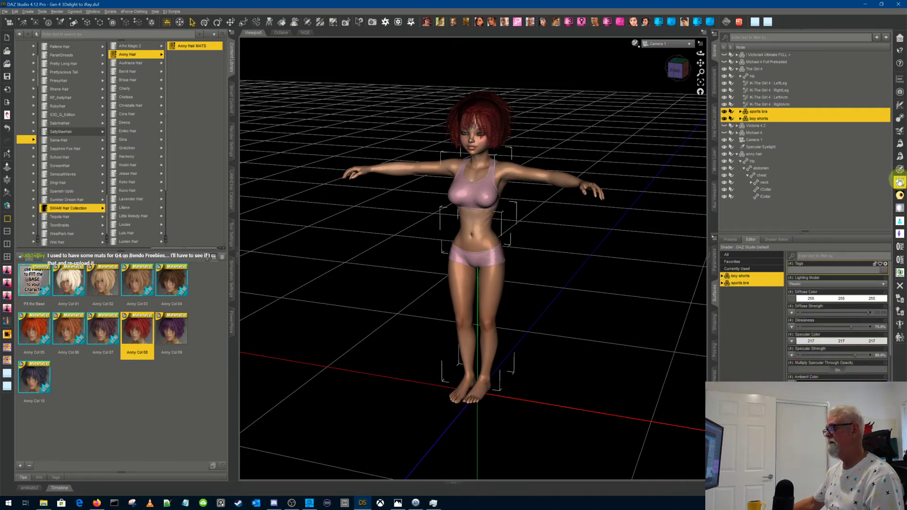
left_click(900, 183)
left_click(465, 116)
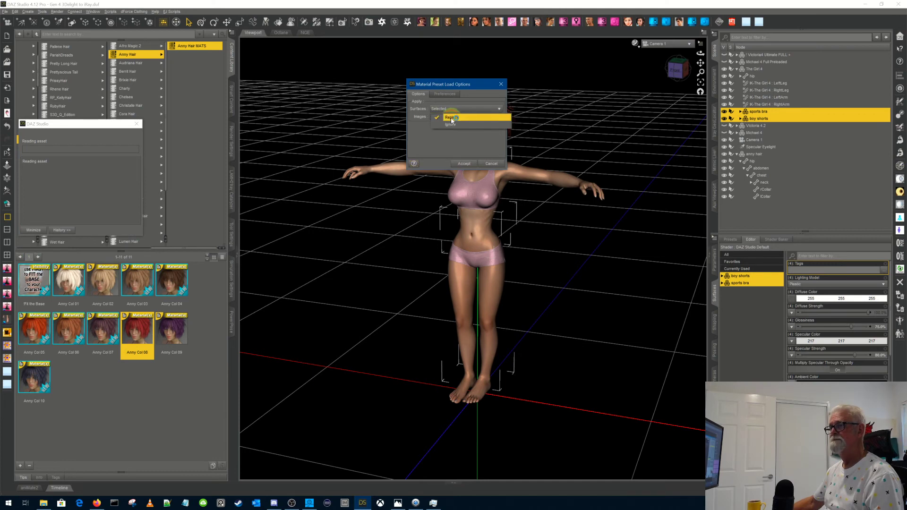
left_click(450, 125)
left_click(461, 164)
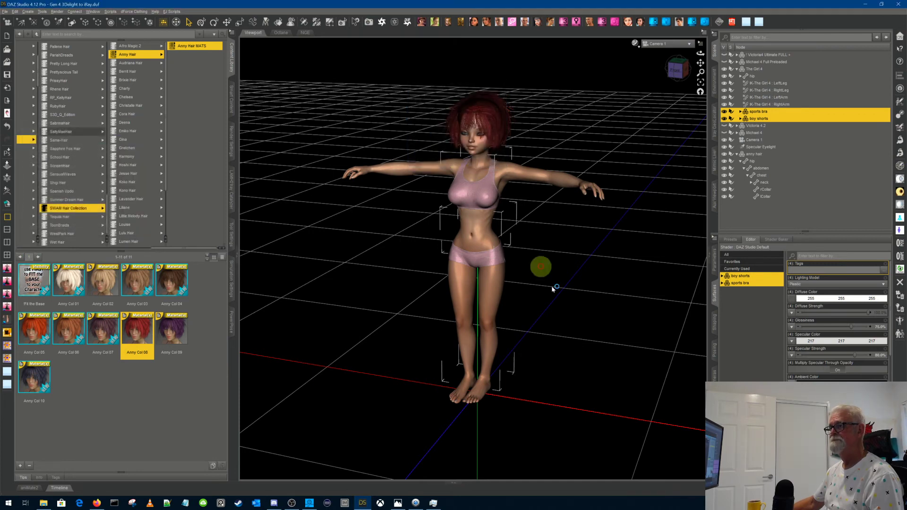
left_click(645, 207)
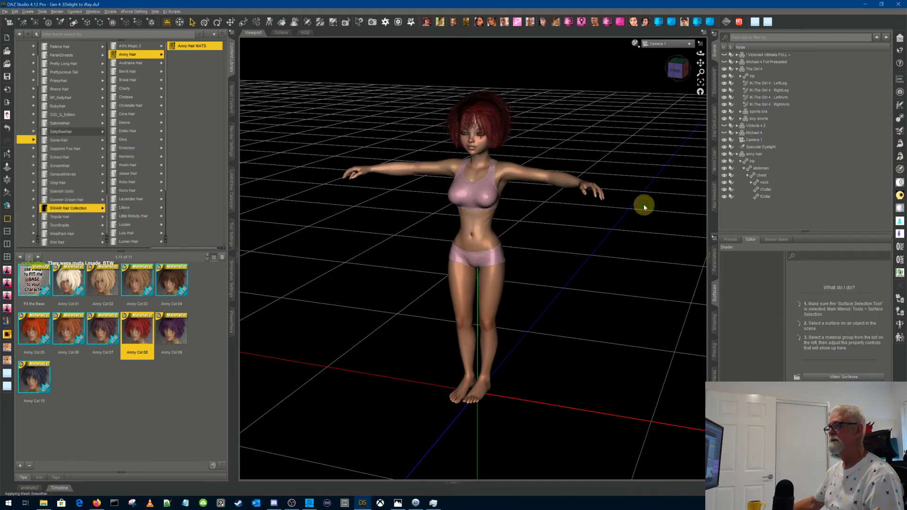
Switch the viewport to the NVIDIA Iray draw style, select The Girl 4 and view the figure from other angles.
left_click(635, 42)
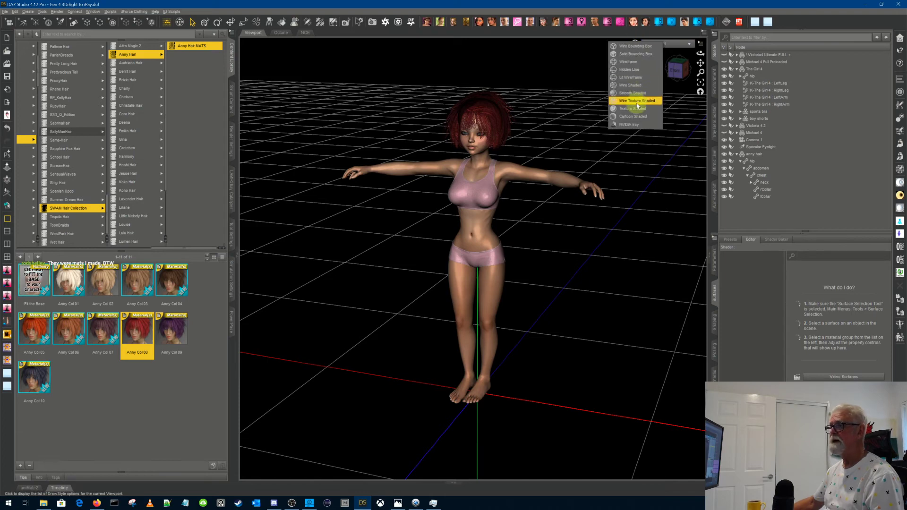
left_click(629, 124)
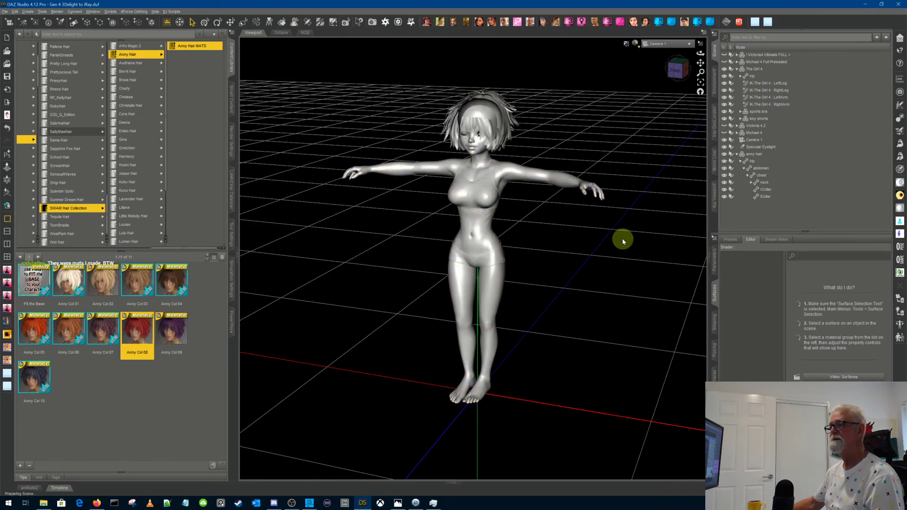
left_click(757, 69)
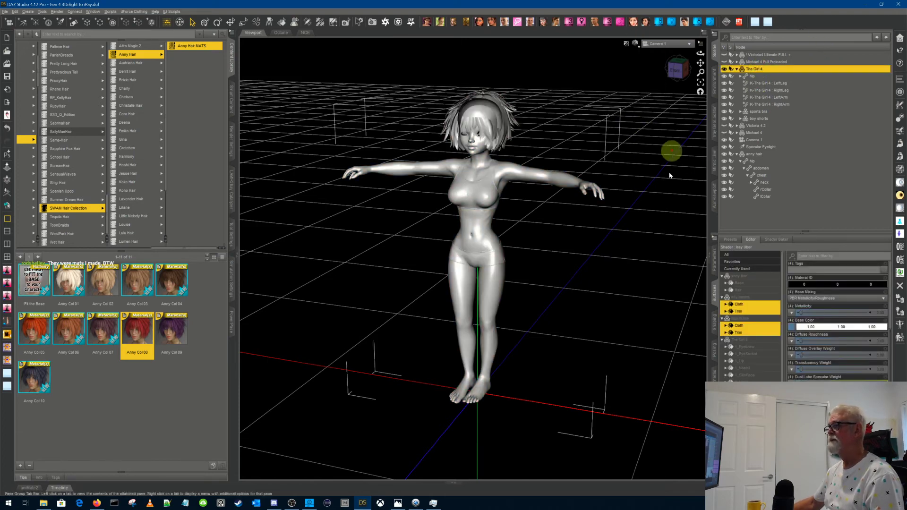
left_click_drag(700, 53, 702, 94)
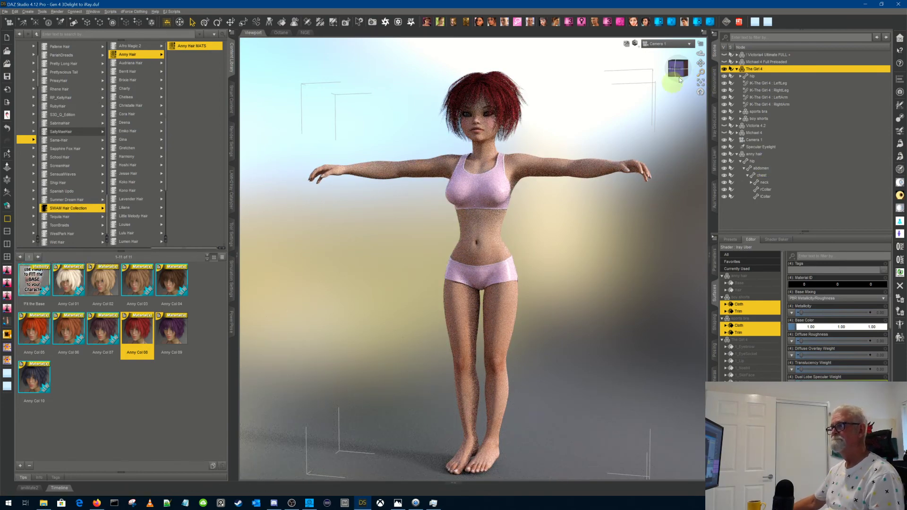
left_click_drag(701, 53, 686, 57)
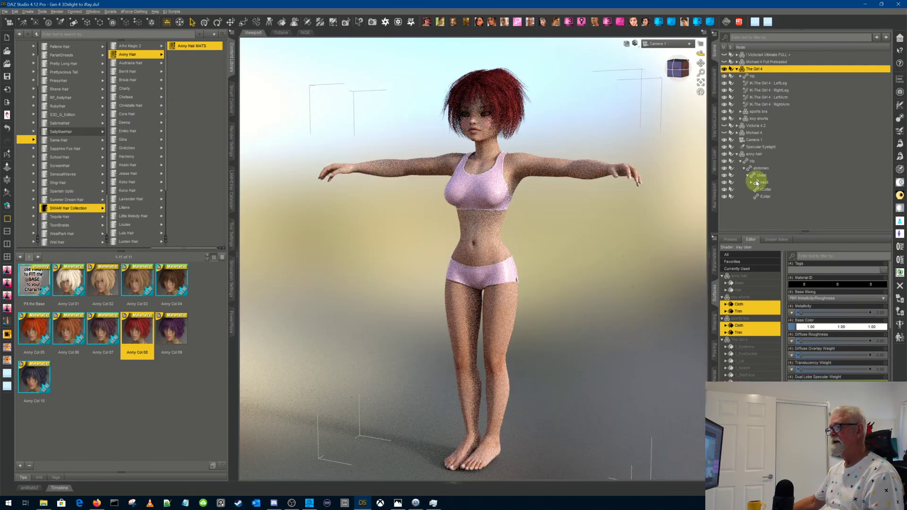
Refit anny hair on its neck bone with Fit Poser V4 at about -30% and Fit Poser G4 at about 64%.
left_click(756, 152)
left_click(714, 260)
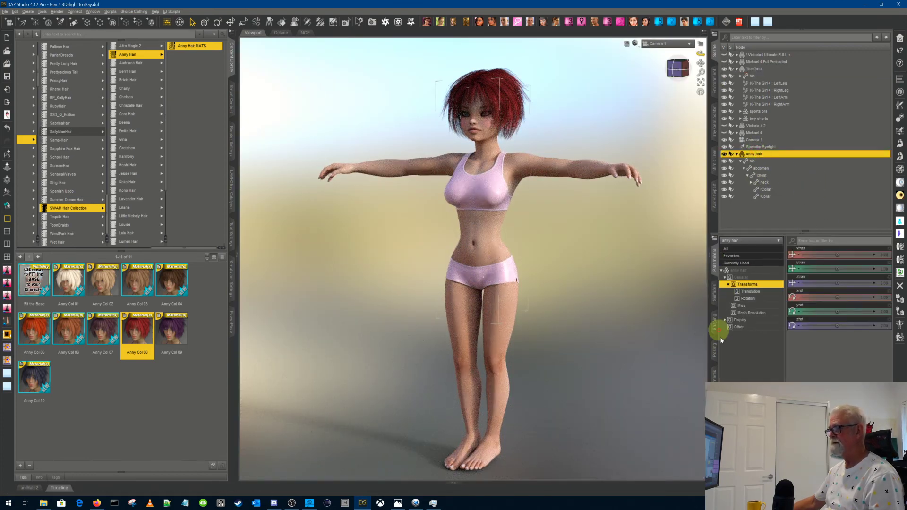
left_click(776, 182)
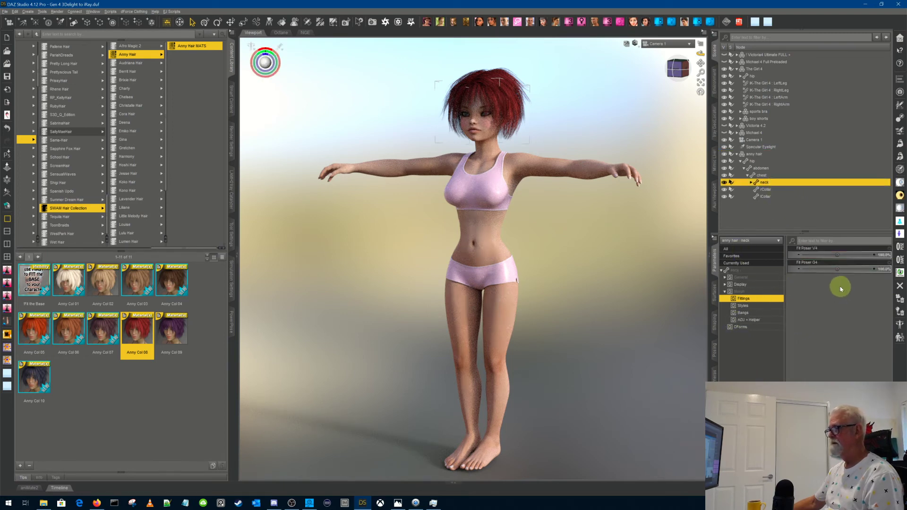
left_click_drag(837, 254, 838, 268)
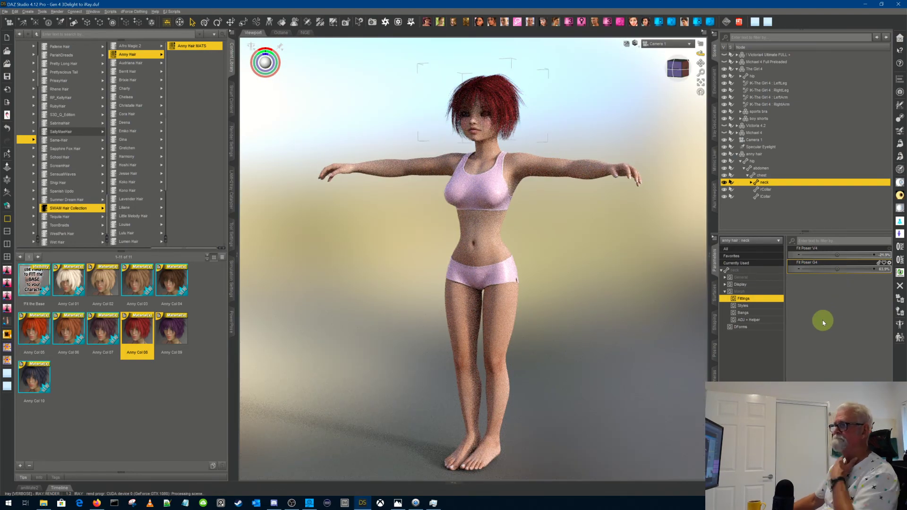
Select The Girl 4 and browse the content library categories for a pose, checking Poses, Dance and Poses, Action.
left_click(777, 69)
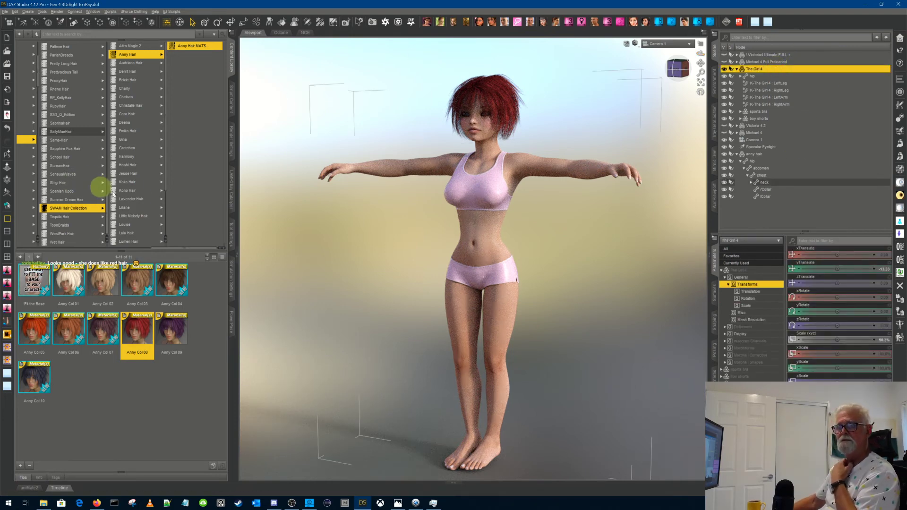
left_click_drag(182, 247, 16, 247)
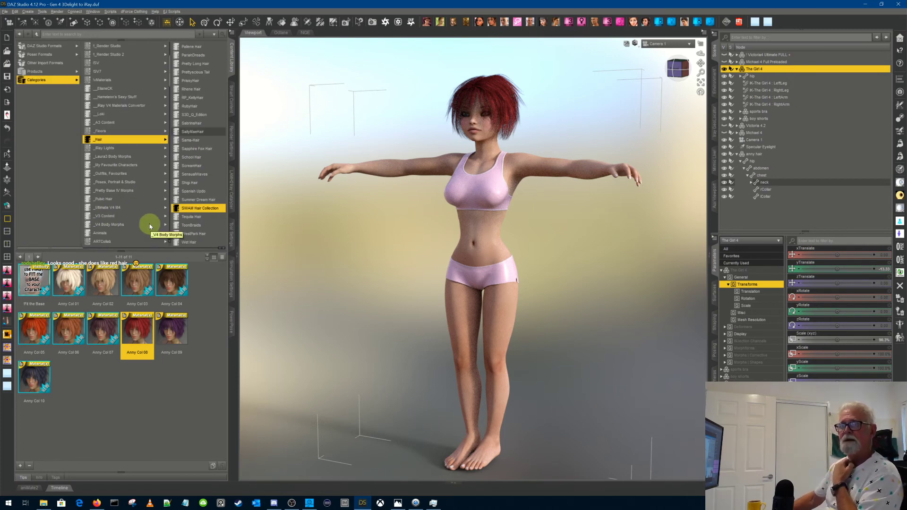
scroll(150, 226, "down", 15)
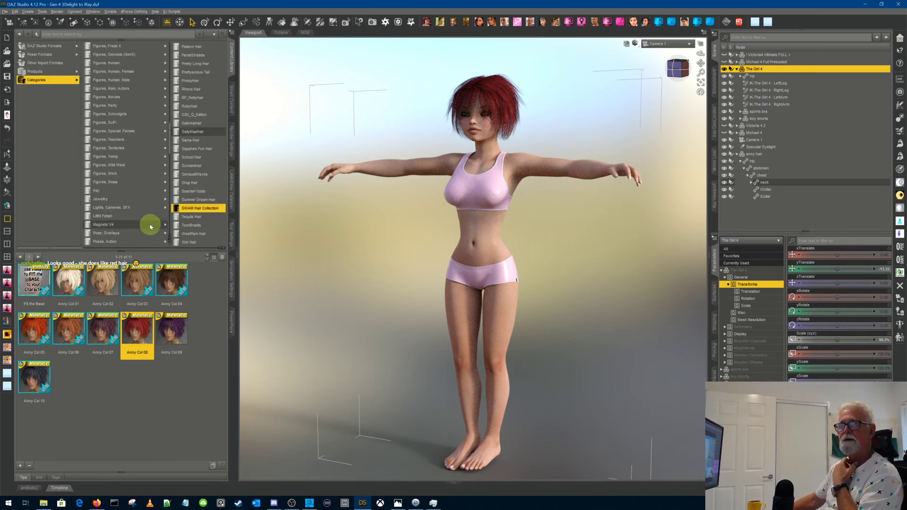
scroll(150, 226, "up", 6)
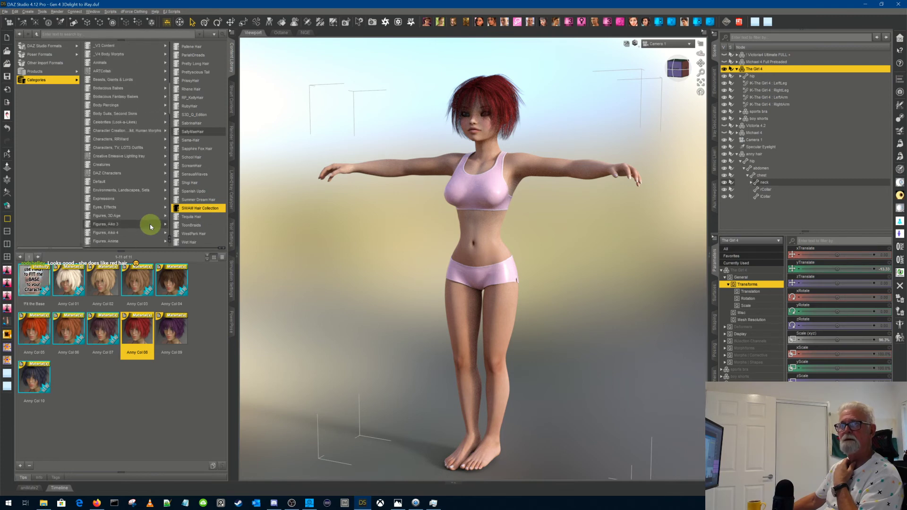
scroll(150, 224, "down", 9)
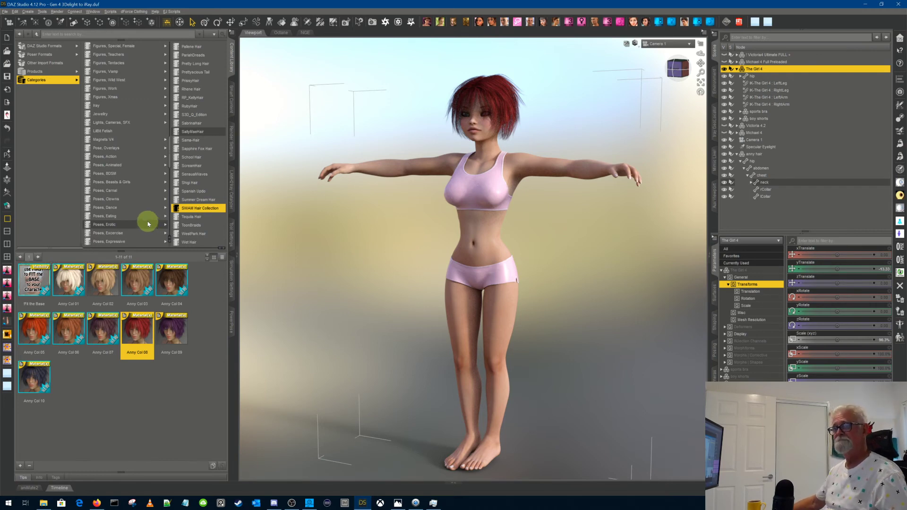
scroll(149, 224, "down", 3)
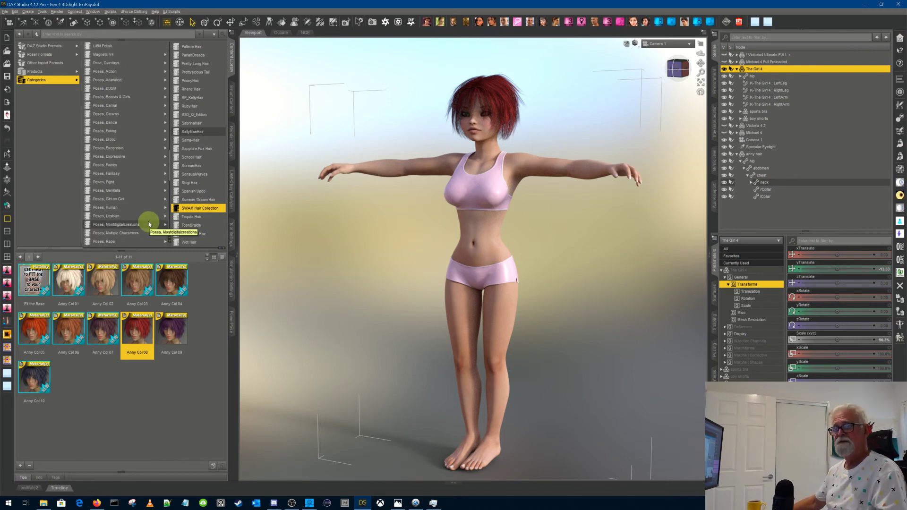
scroll(149, 223, "down", 8)
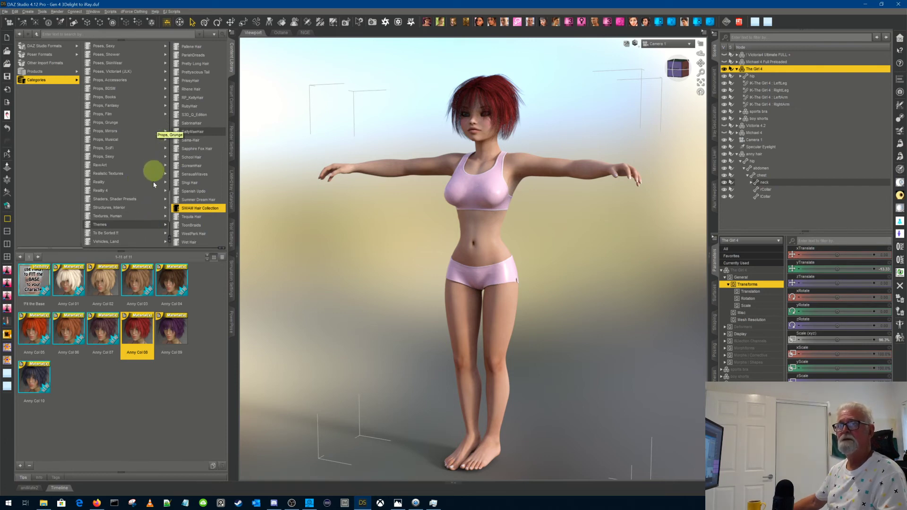
scroll(136, 186, "up", 8)
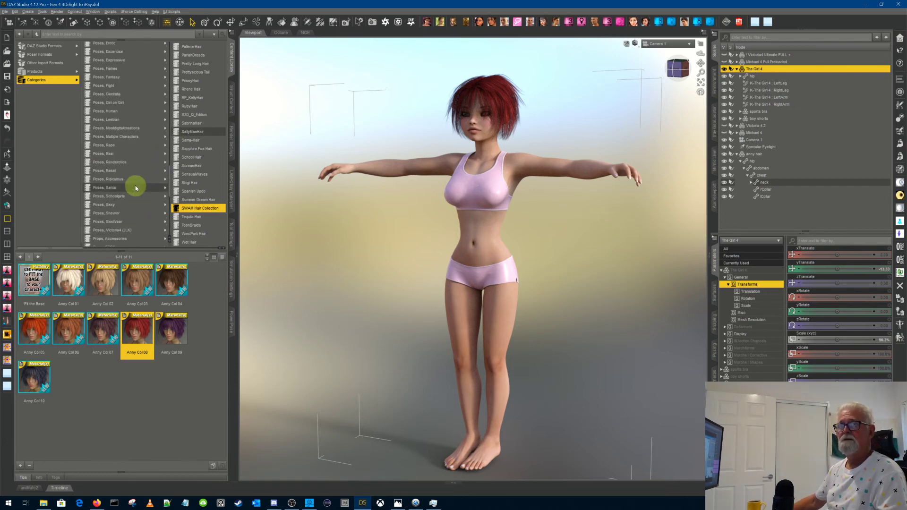
scroll(135, 186, "up", 3)
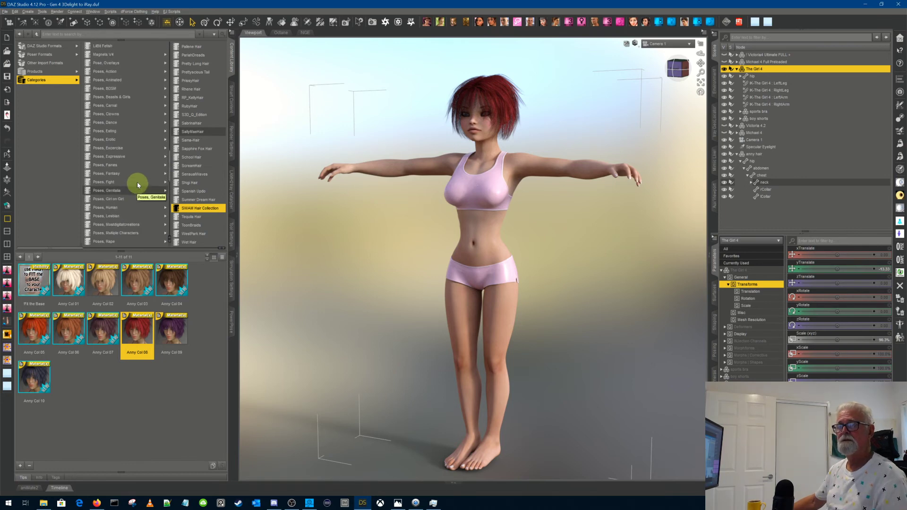
left_click(121, 122)
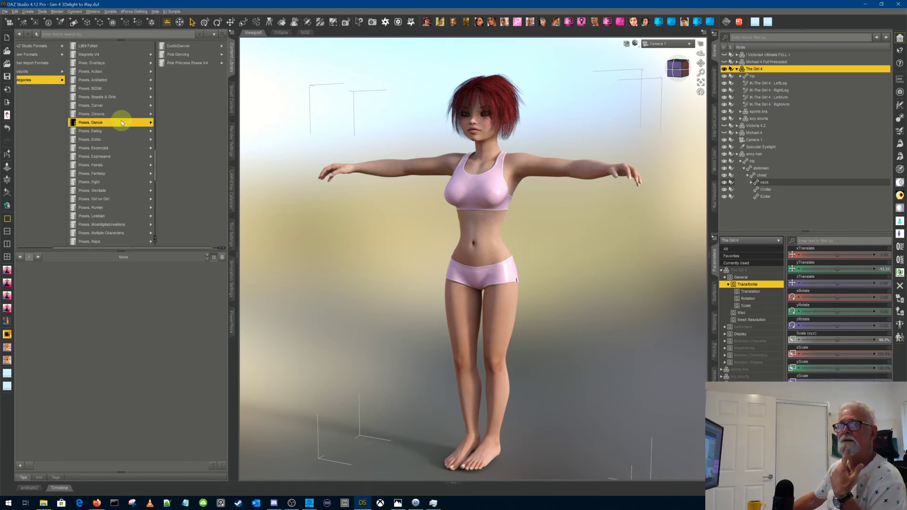
left_click(120, 72)
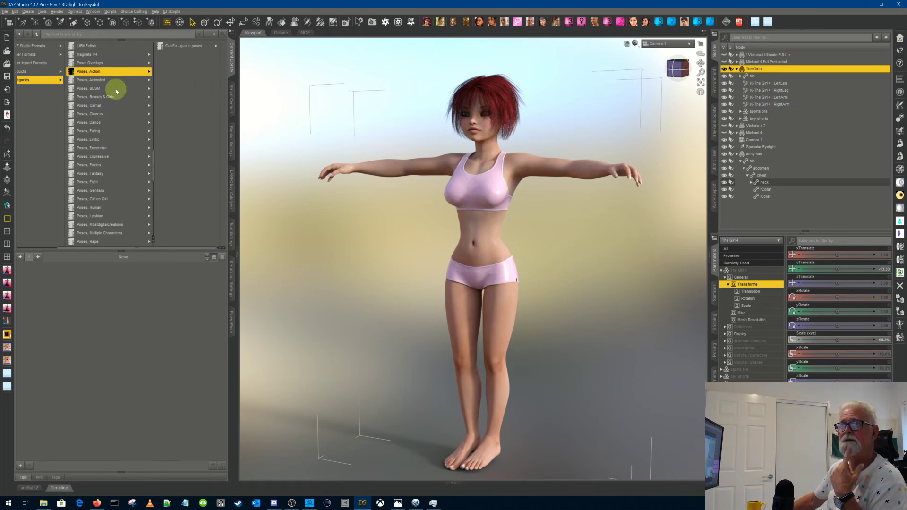
left_click(103, 123)
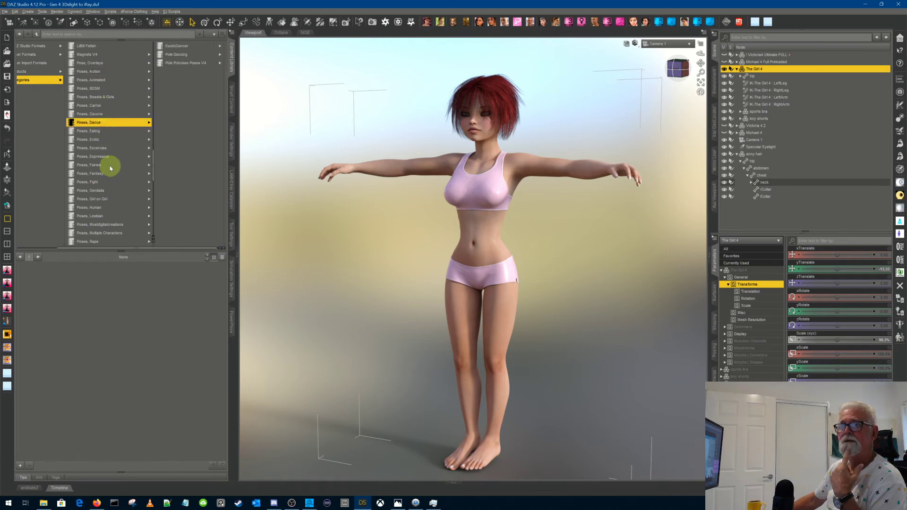
scroll(111, 168, "down", 3)
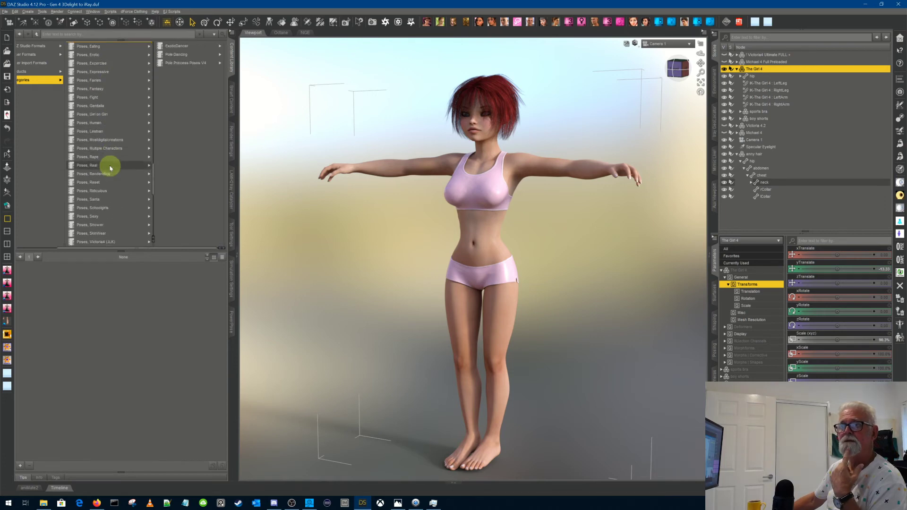
Apply the VixenV-06_Mirror pose from the VZ-Vixen V set to The Girl 4 and frame the posed figure.
left_click(109, 217)
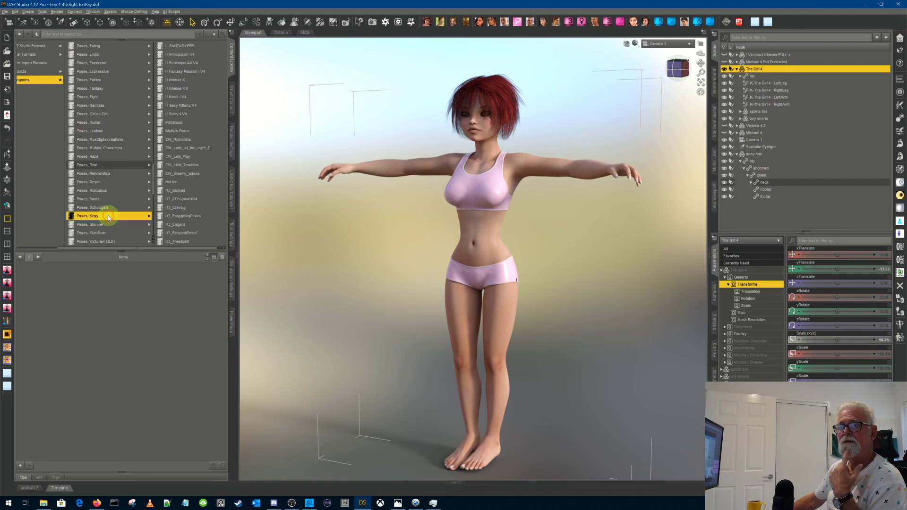
scroll(204, 238, "down", 5)
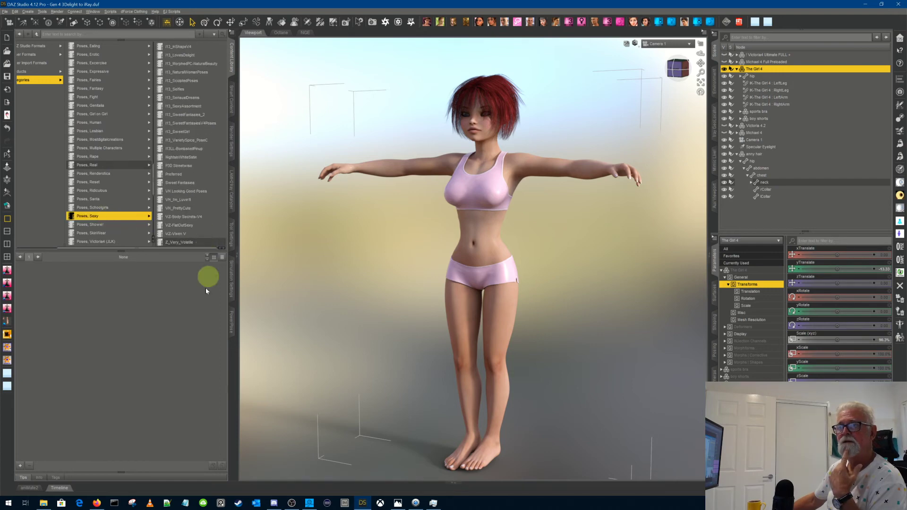
left_click(196, 234)
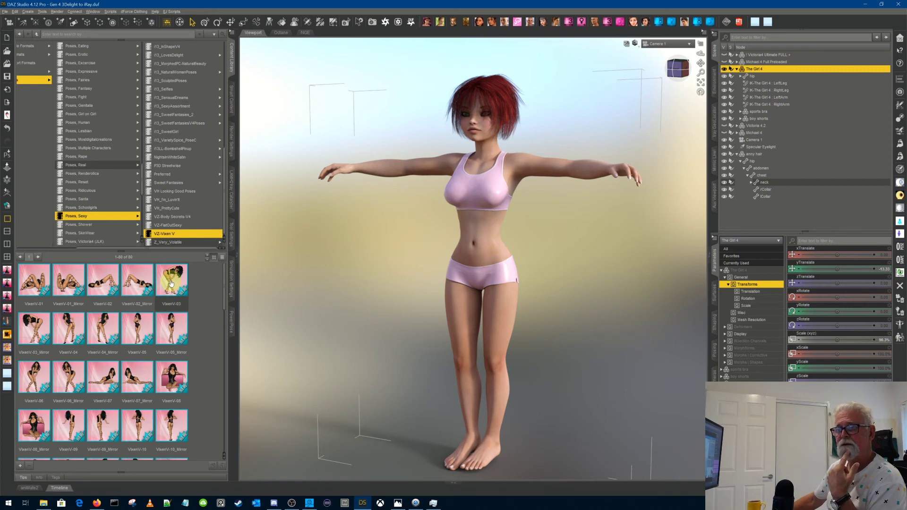
mouse_move(171, 283)
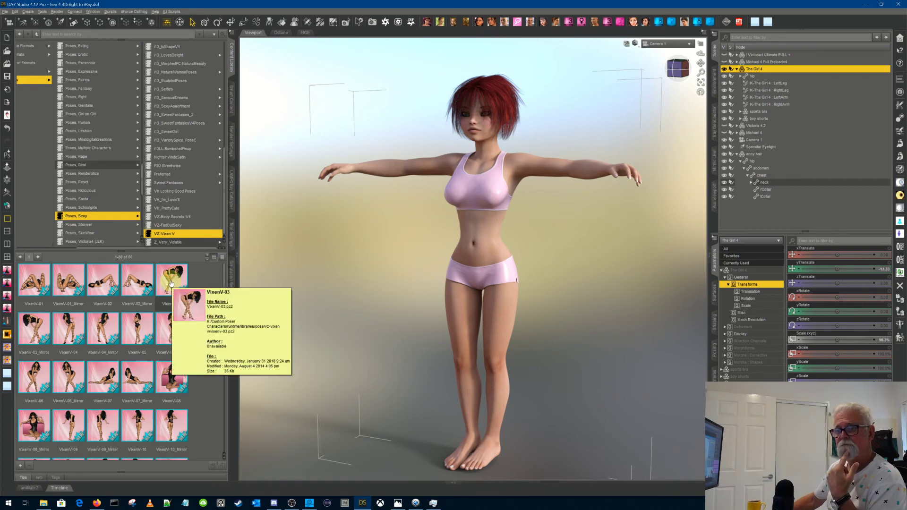
double_click(67, 379)
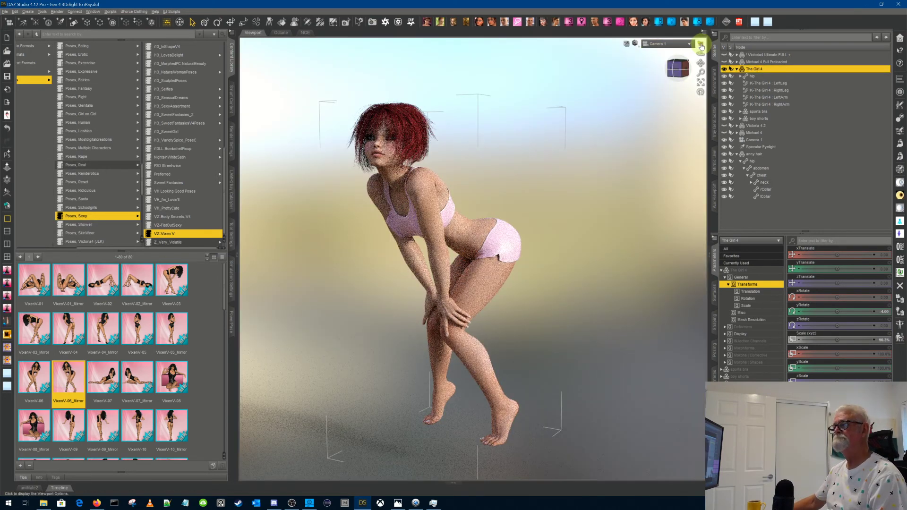
left_click_drag(701, 53, 700, 94)
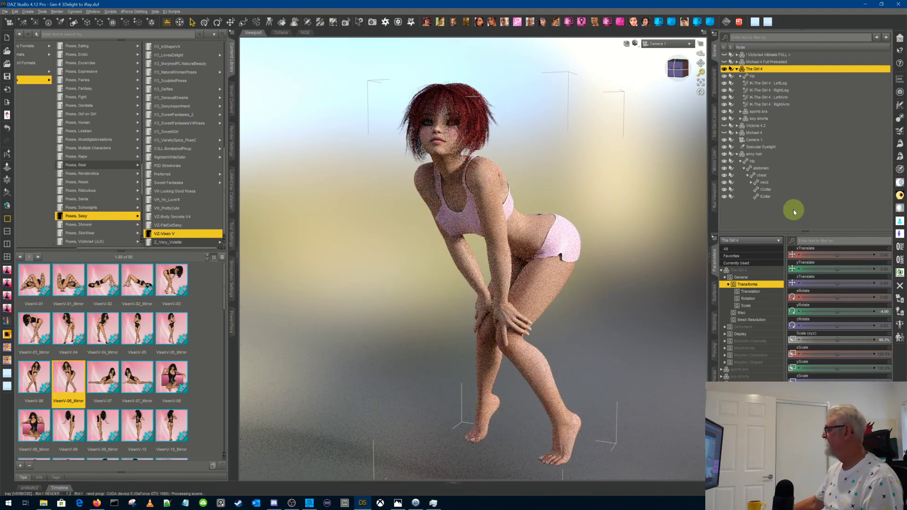
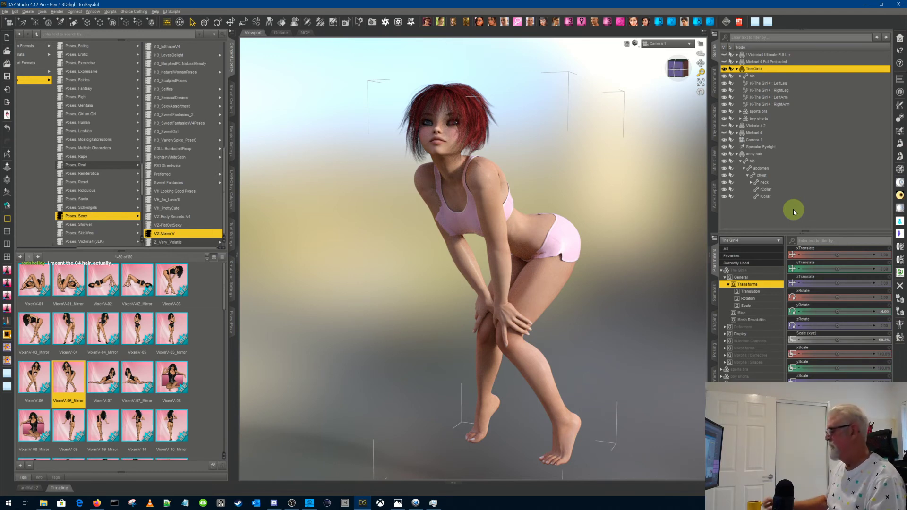
Select all surfaces of The Girl 4 and run the Generation 4 converter's G4T All Glossy Features Step By Step Decrease script.
left_click(715, 295)
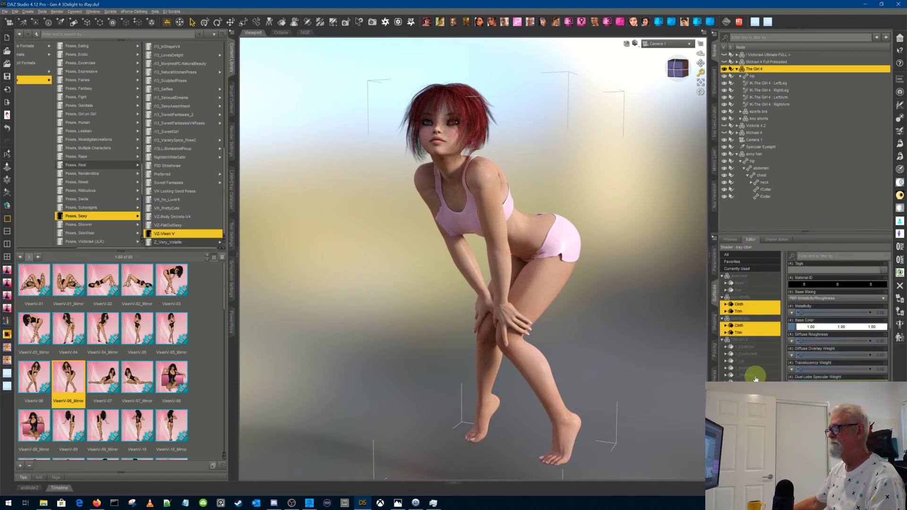
left_click(749, 347)
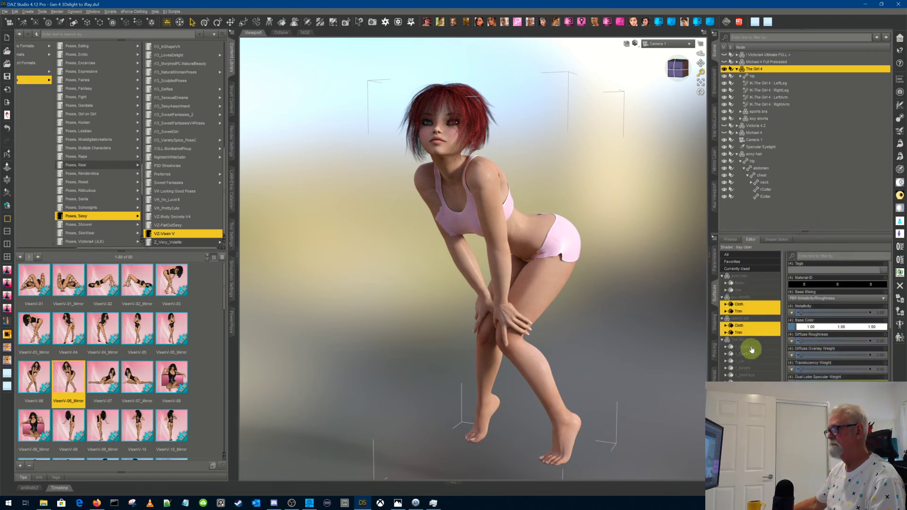
left_click(751, 341)
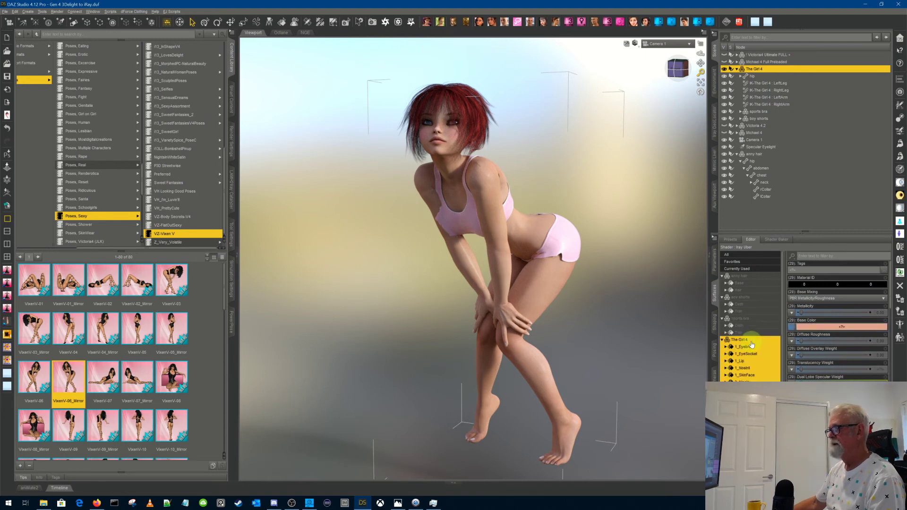
scroll(132, 139, "up", 15)
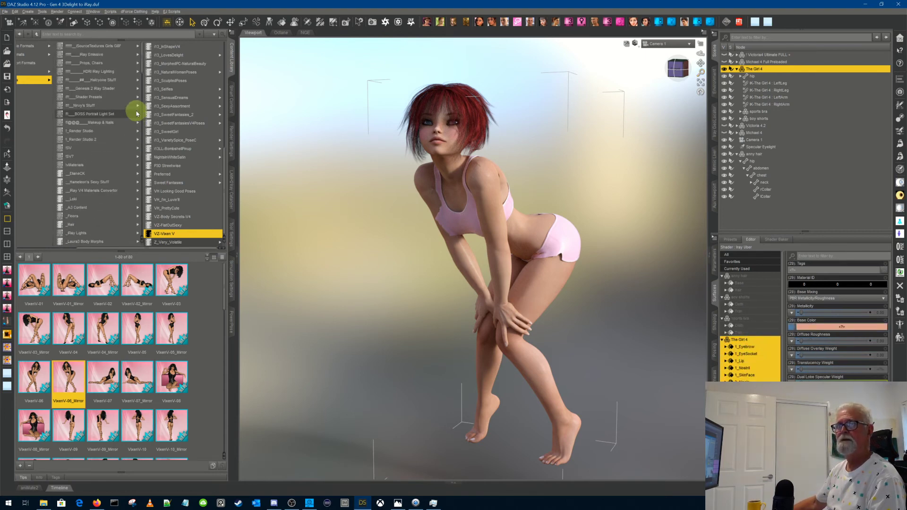
left_click(115, 194)
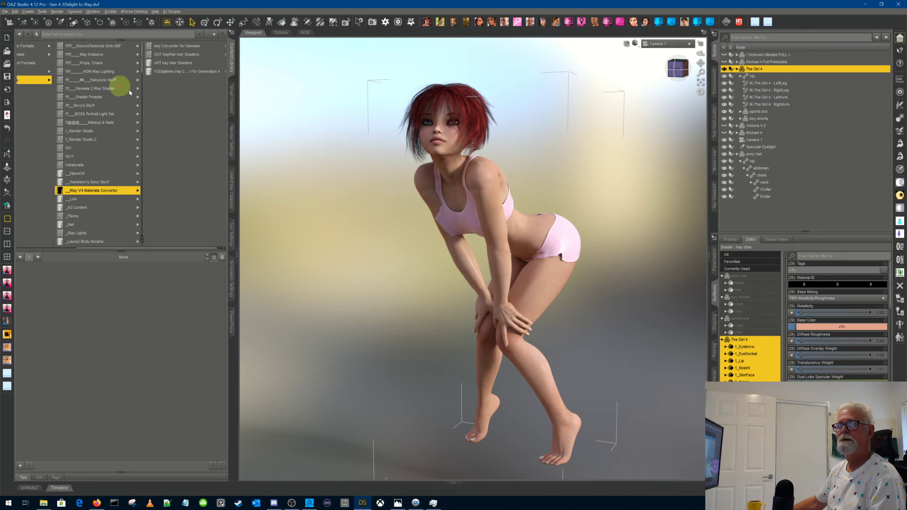
left_click(190, 72)
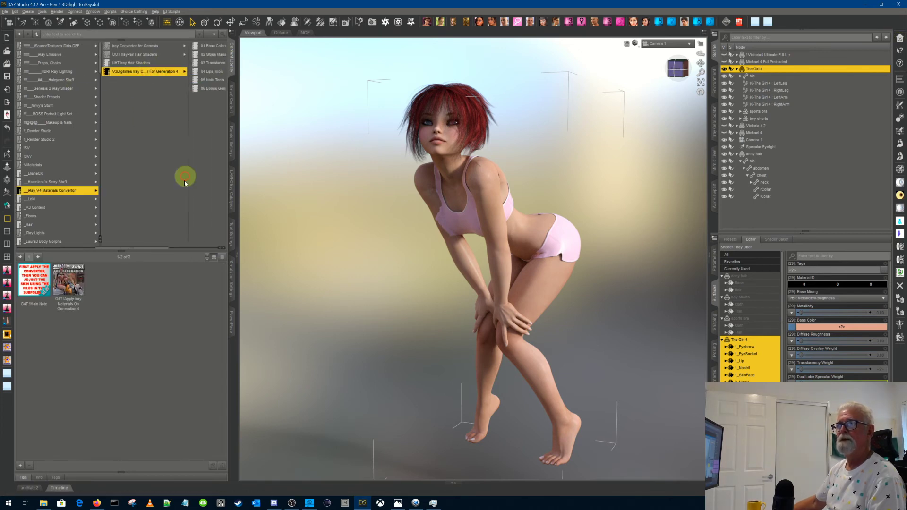
left_click(208, 55)
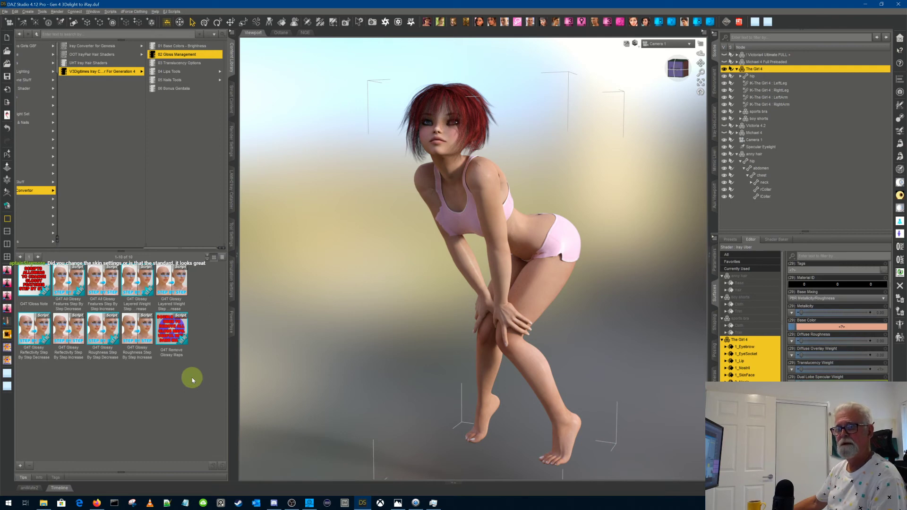
double_click(68, 285)
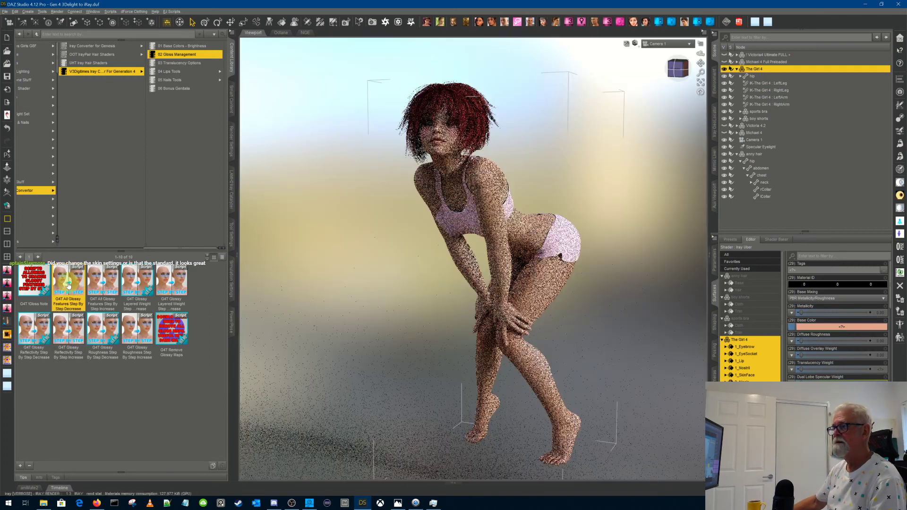
mouse_move(68, 285)
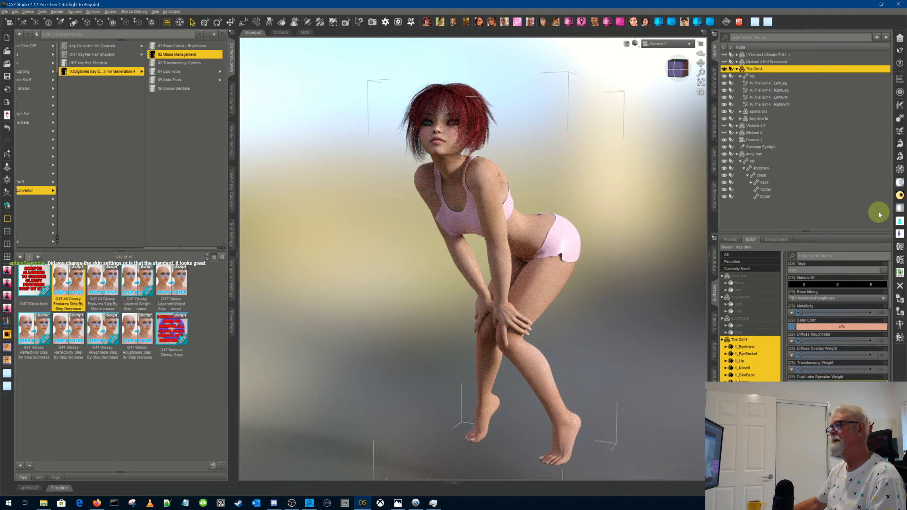
Add mesh smoothing to The Girl 4 without a collision item, and set its View SubD Level and minimum Render SubD Level to 2.
left_click(900, 234)
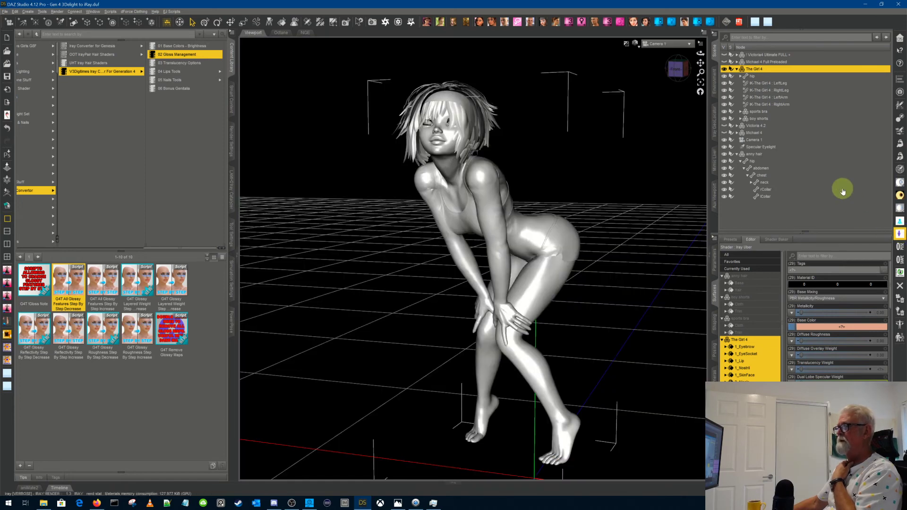
left_click(714, 267)
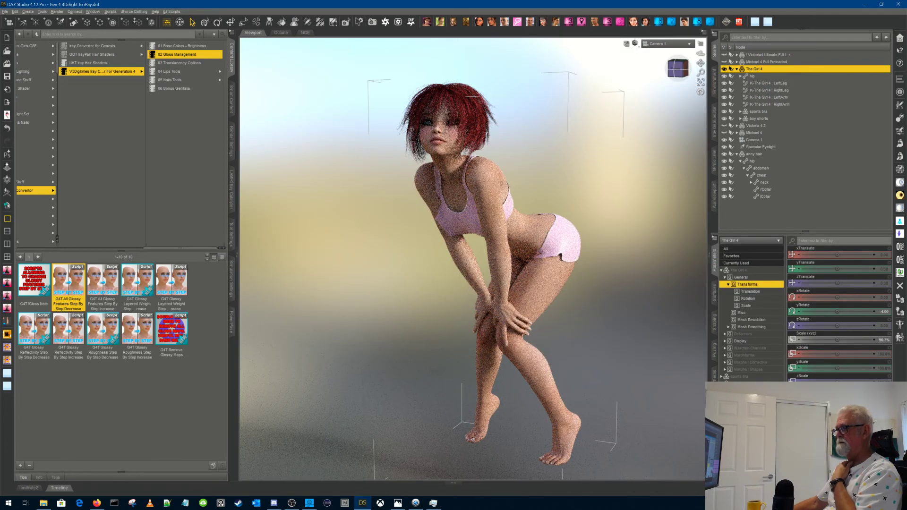
left_click(760, 321)
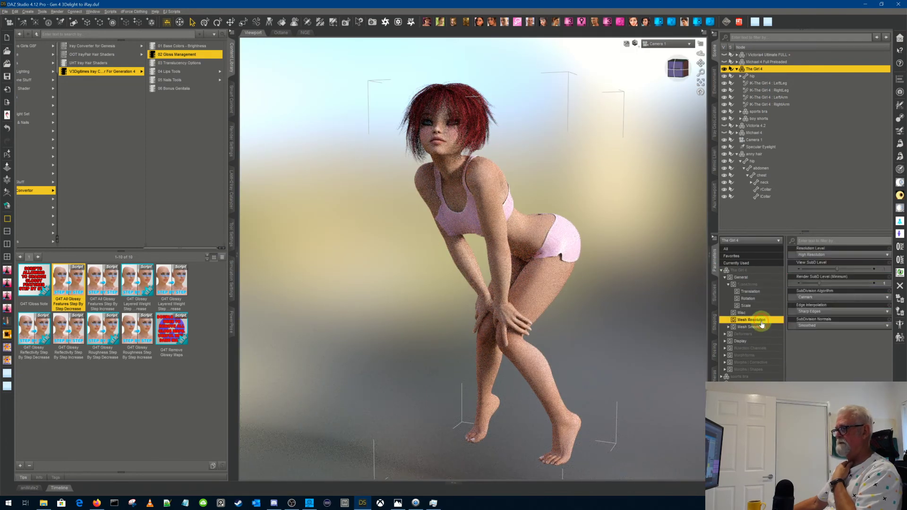
left_click(875, 269)
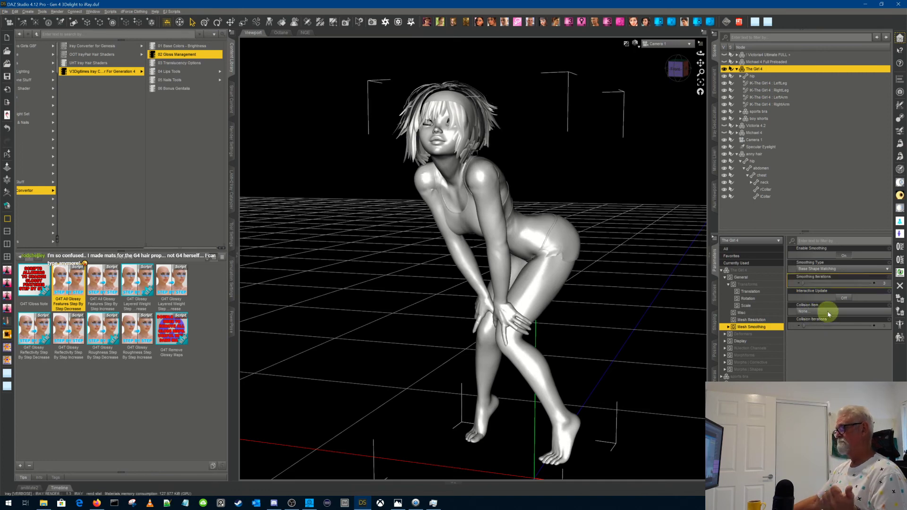
left_click(826, 312)
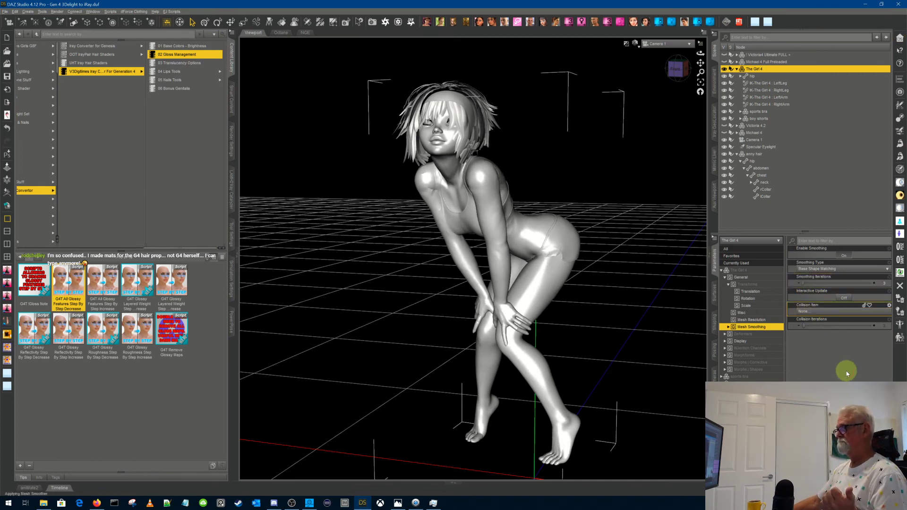
left_click(764, 320)
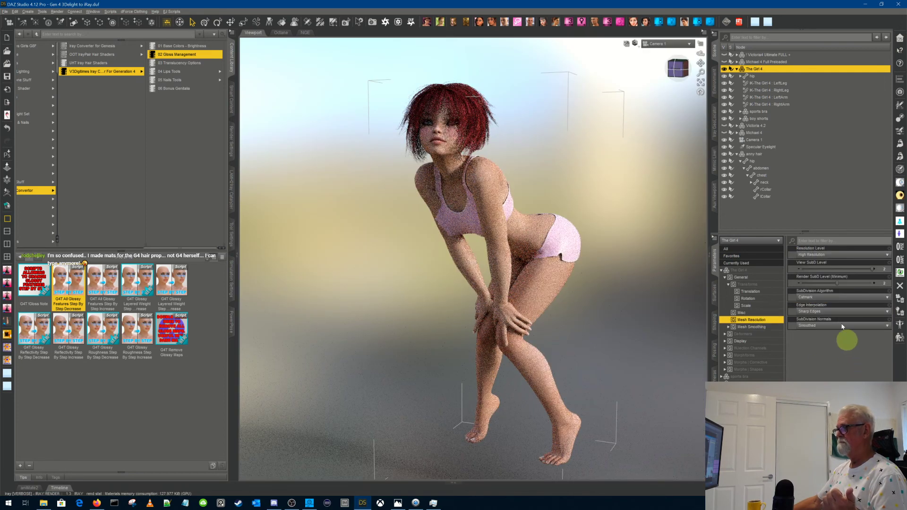
Set The Girl 4's mesh resolution Edge Interpolation to Soft Corners And Edges.
left_click(820, 311)
left_click(824, 321)
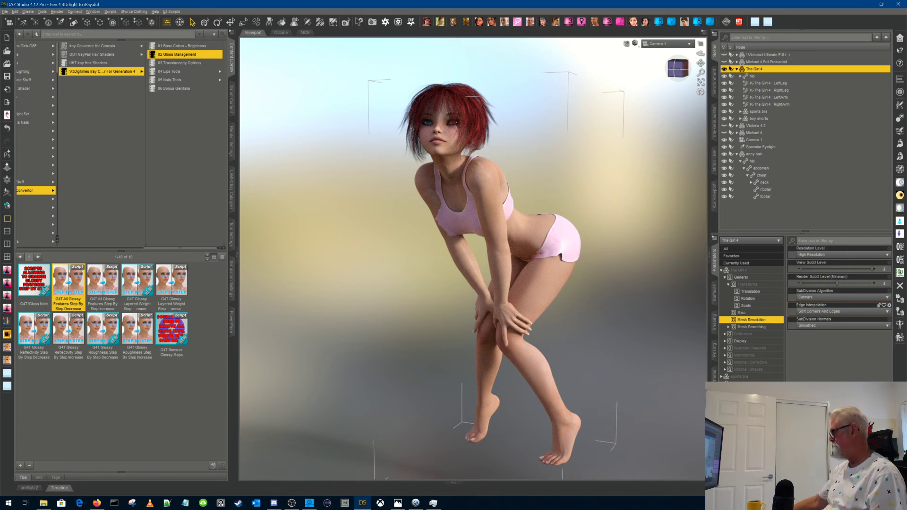
Switch the Camera 1 viewport's draw style from the Iray preview to Texture Shaded.
key("alt+Tab")
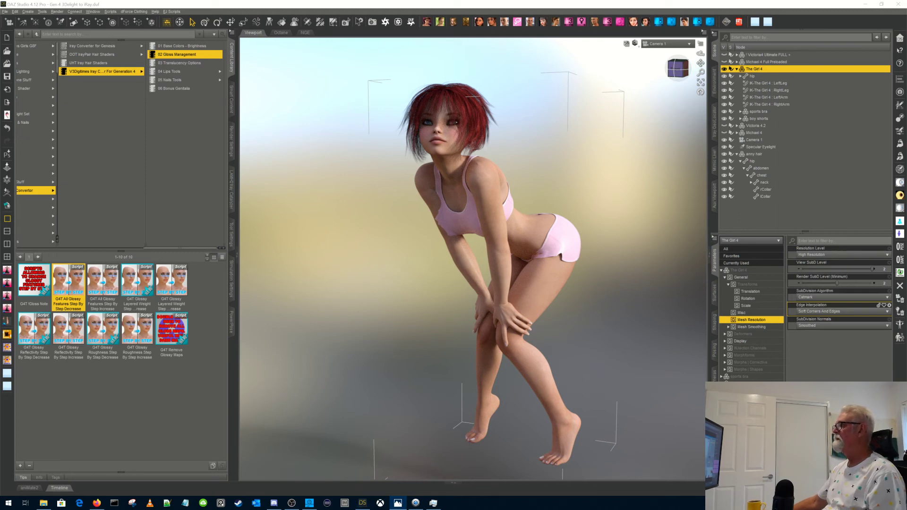
left_click(634, 5)
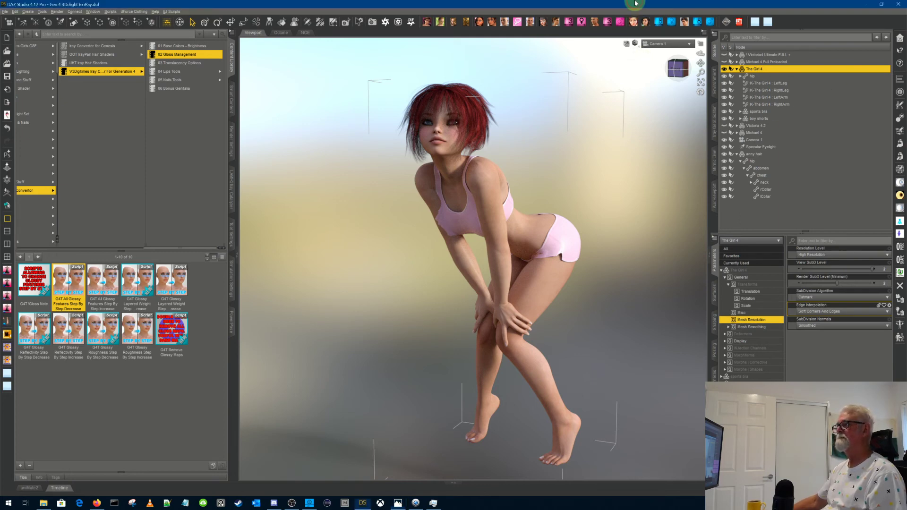
left_click(635, 48)
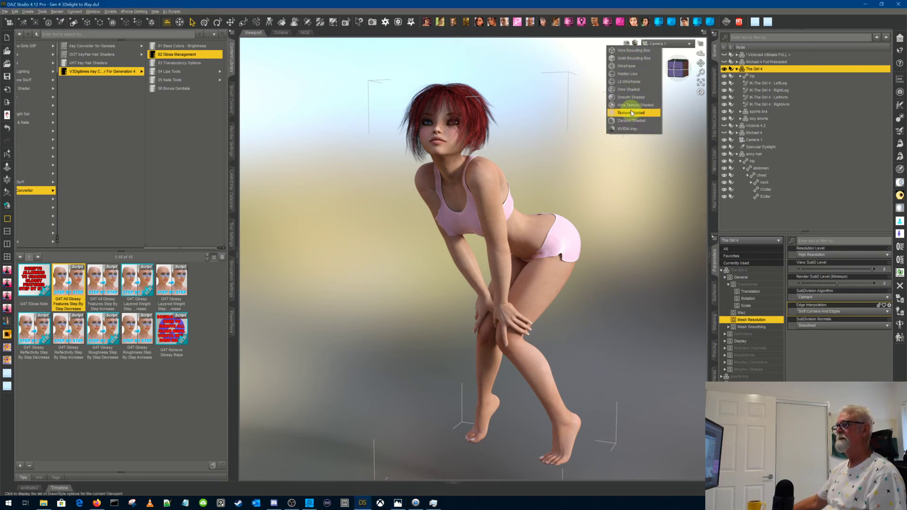
left_click(629, 115)
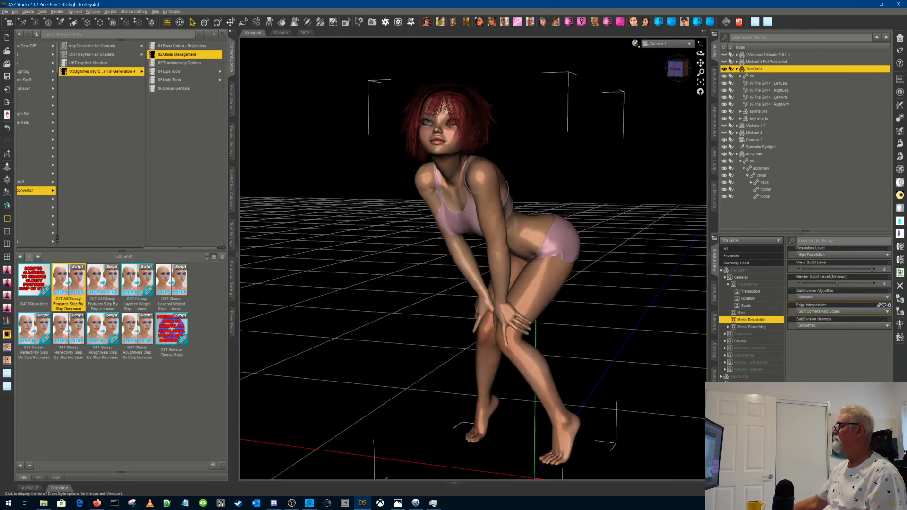
Switch to the Photos app, advance to the Faith-Ann_iRay3.png render and enlarge the viewer window over the viewport.
key("alt+Tab")
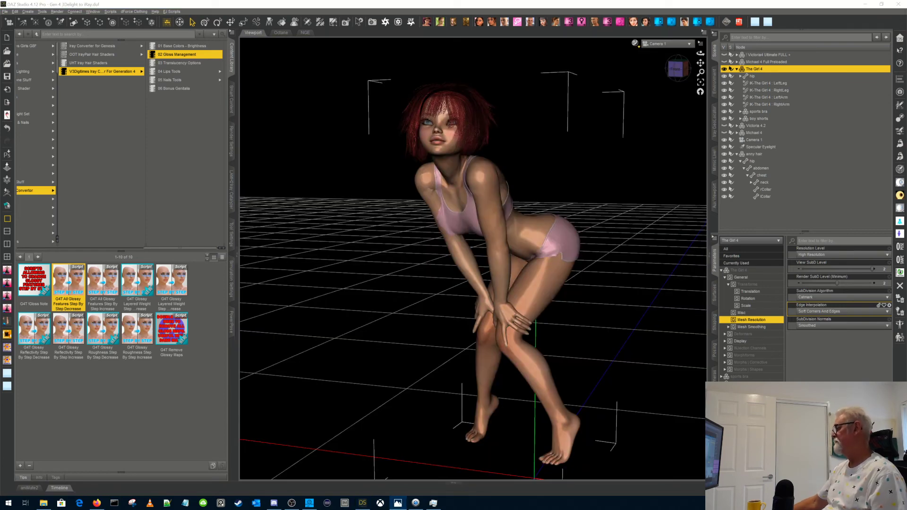
left_click_drag(906, 128, 474, 80)
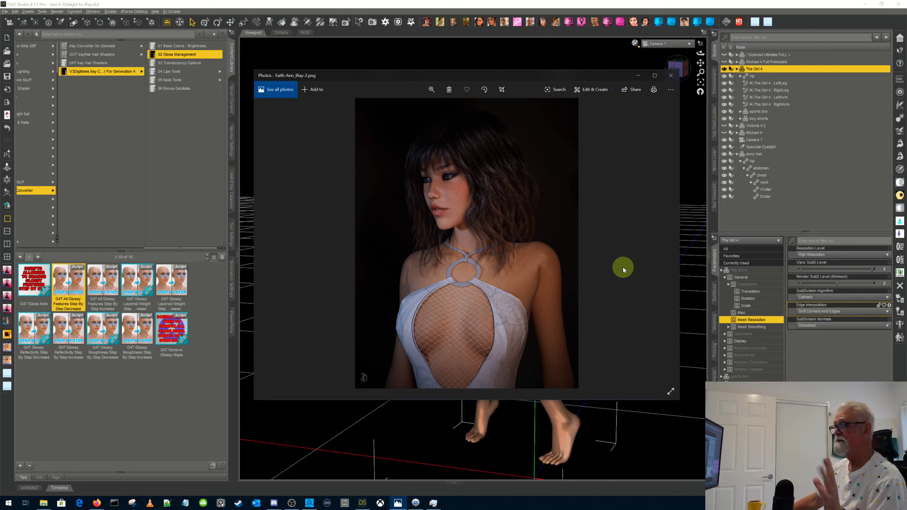
left_click(662, 243)
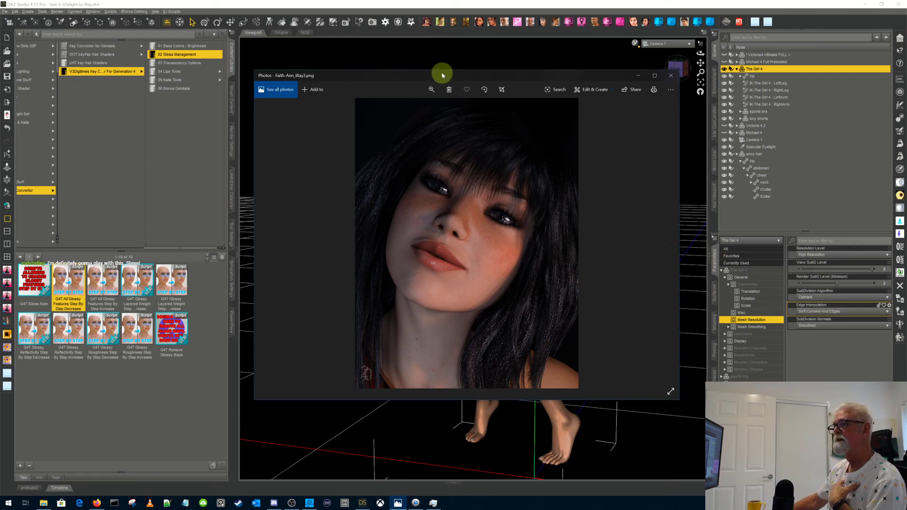
left_click_drag(442, 74, 431, 56)
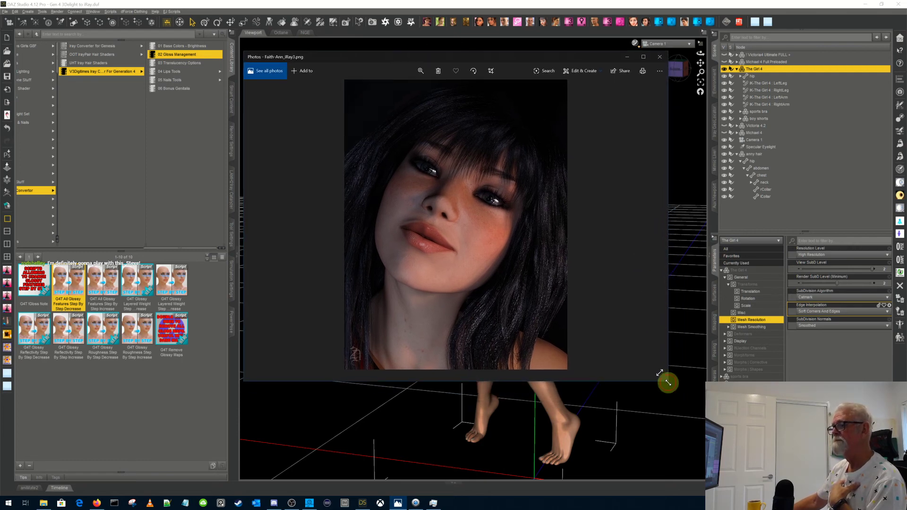
left_click_drag(667, 380, 751, 456)
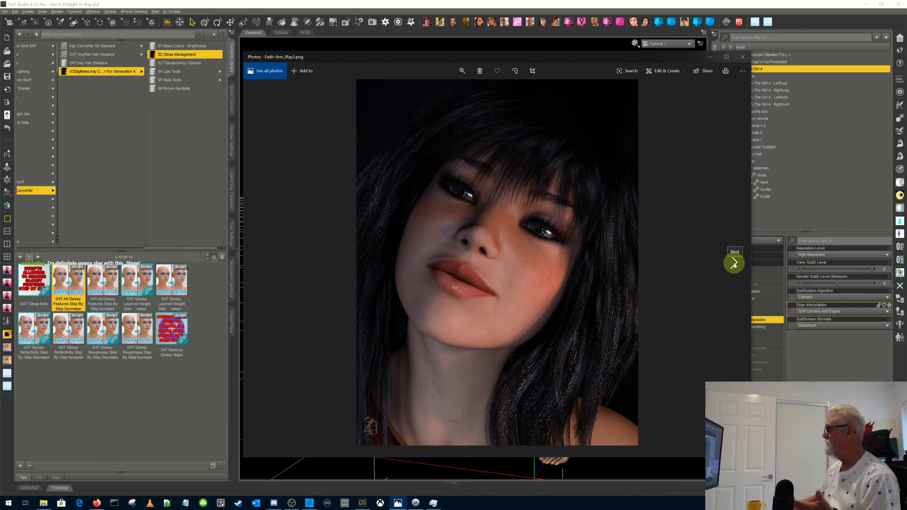
Browse forward through the example renders in the photo viewer as far as Mr. Hyde-Final.png.
left_click(734, 263)
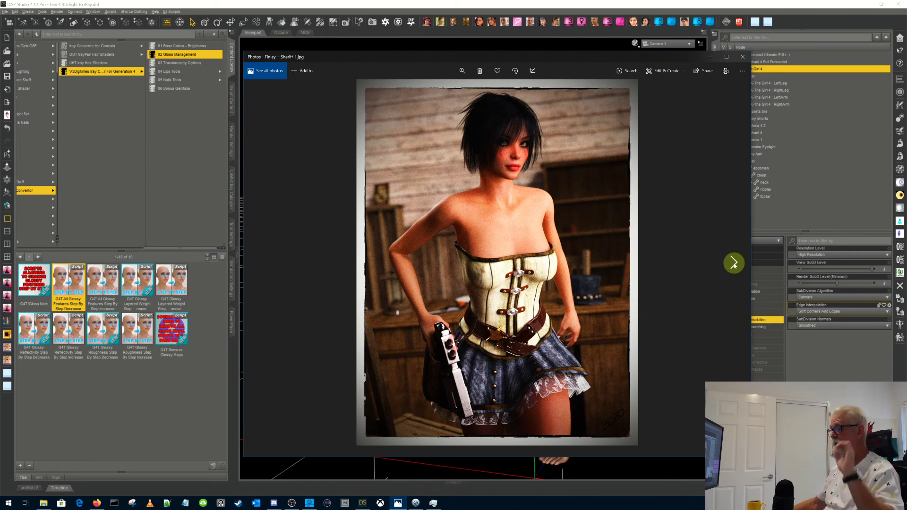
left_click(734, 264)
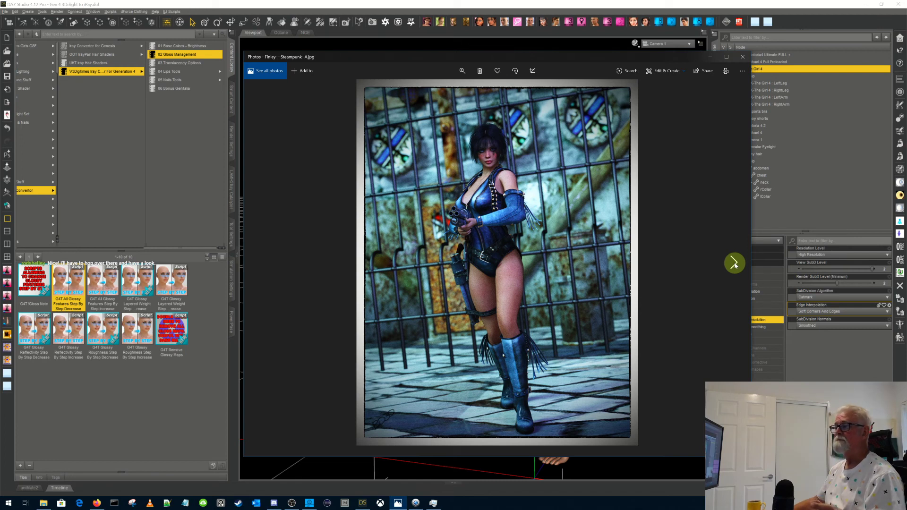
left_click(734, 264)
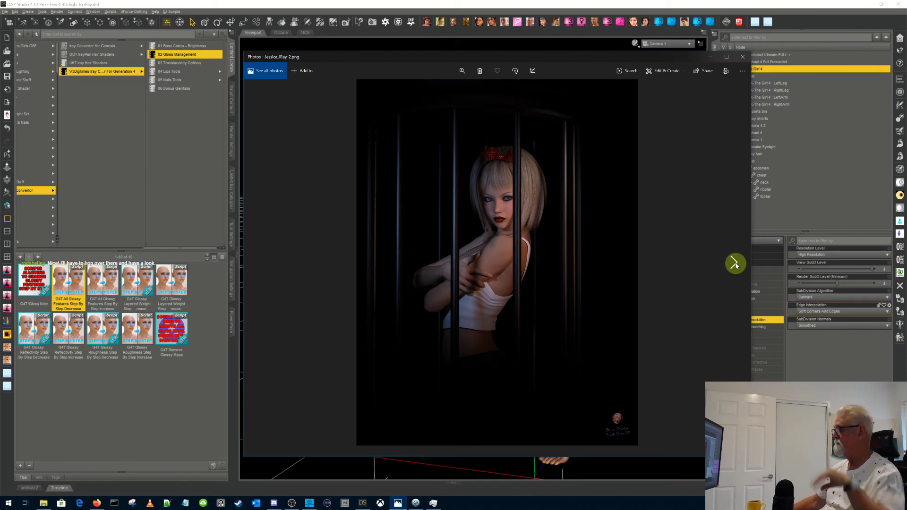
left_click(736, 265)
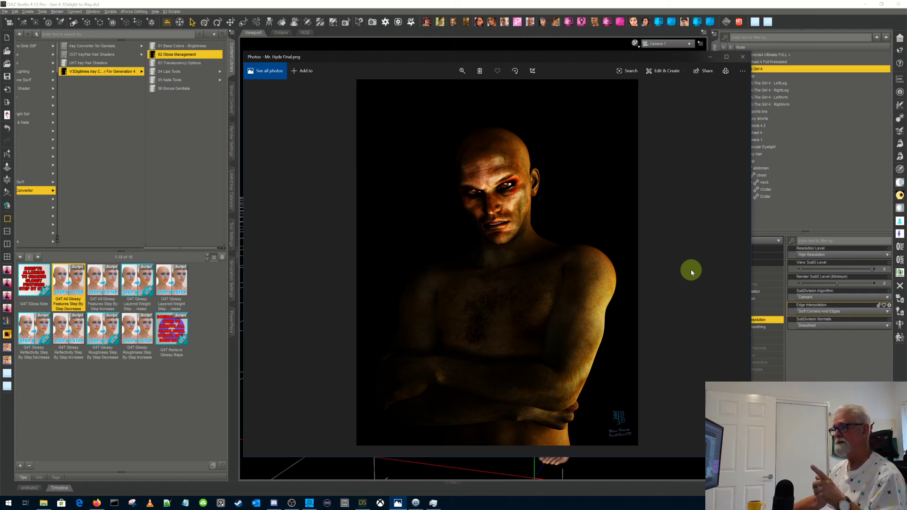
Examine the face in Mr. Hyde-Final.png at higher magnification, and close the photo viewer to return to DAZ Studio.
left_click(462, 71)
left_click_drag(430, 90, 448, 91)
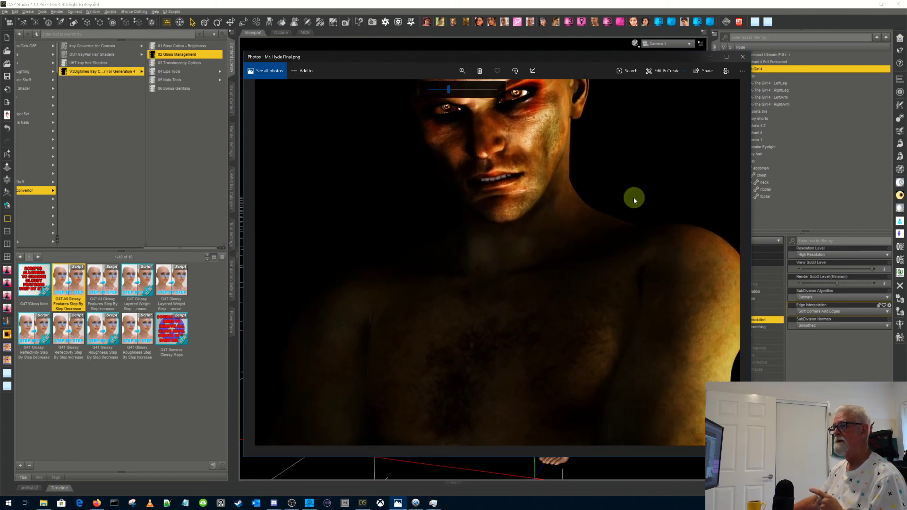
left_click_drag(624, 192, 614, 334)
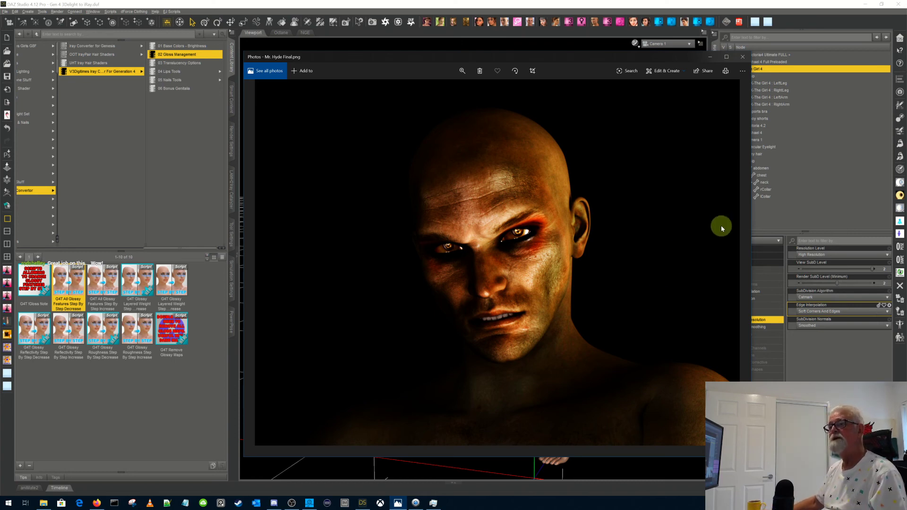
left_click(742, 57)
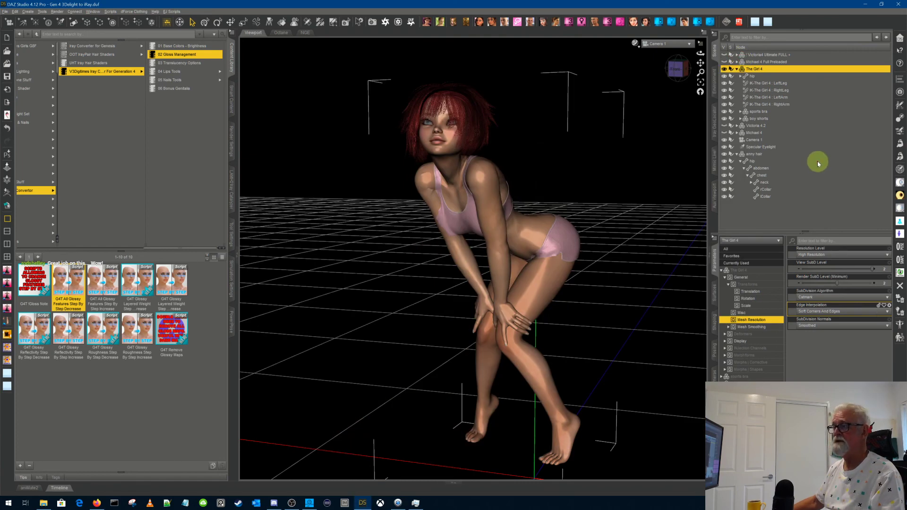